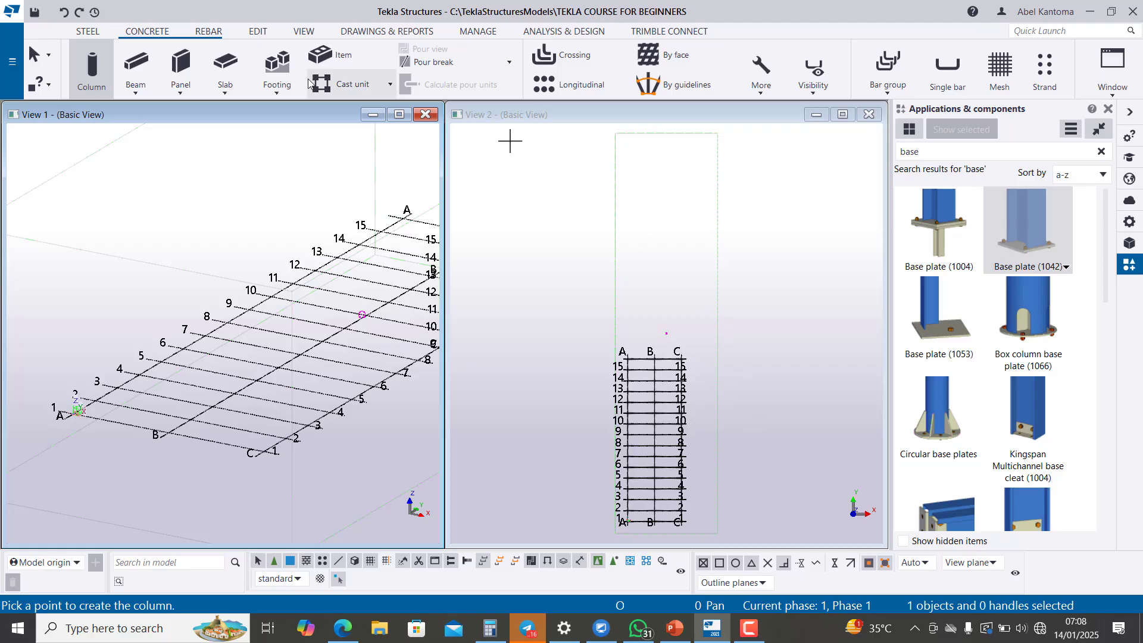
Place one concrete column at the intersection of grid lines A and 3, then end column creation
scroll(78, 411, "up", 4)
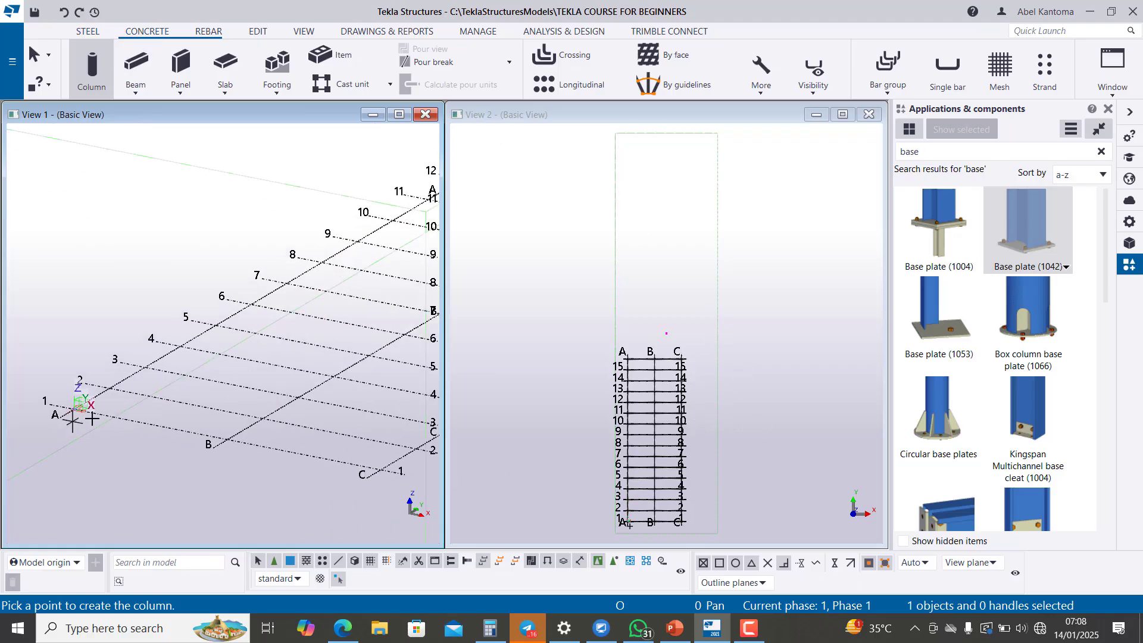
left_click(166, 343)
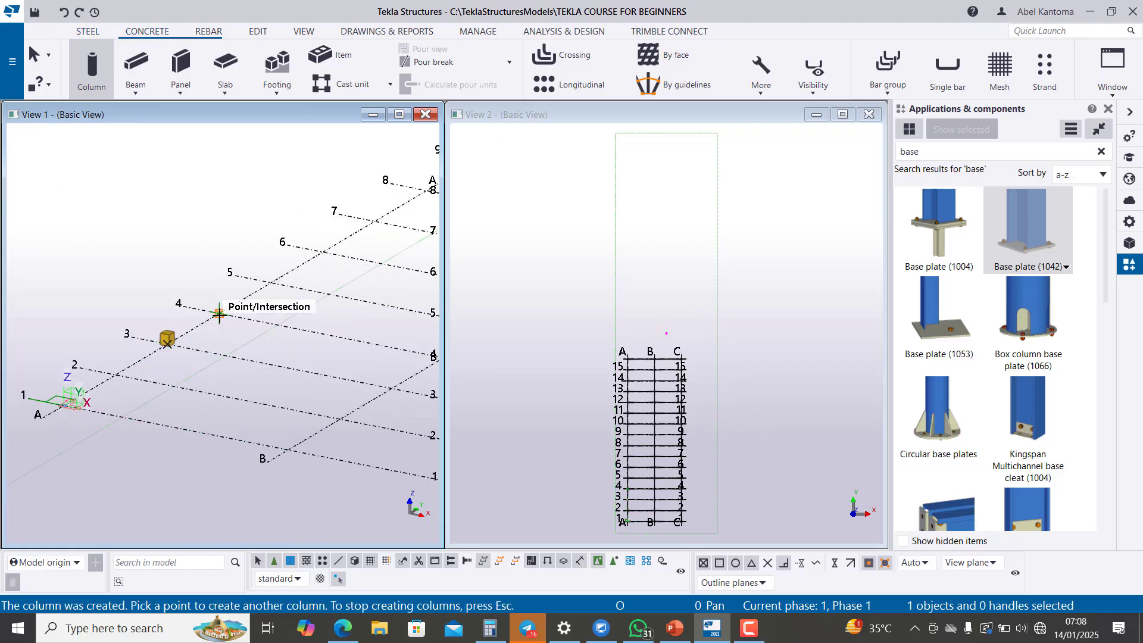
scroll(200, 344, "up", 3)
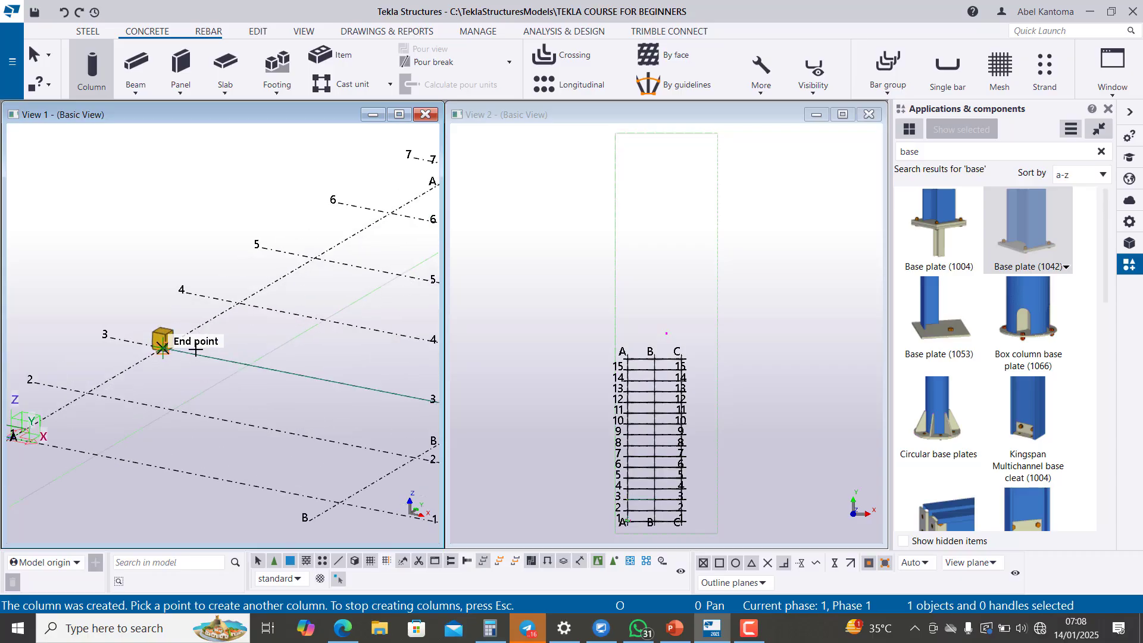
scroll(172, 342, "up", 2)
key("Escape")
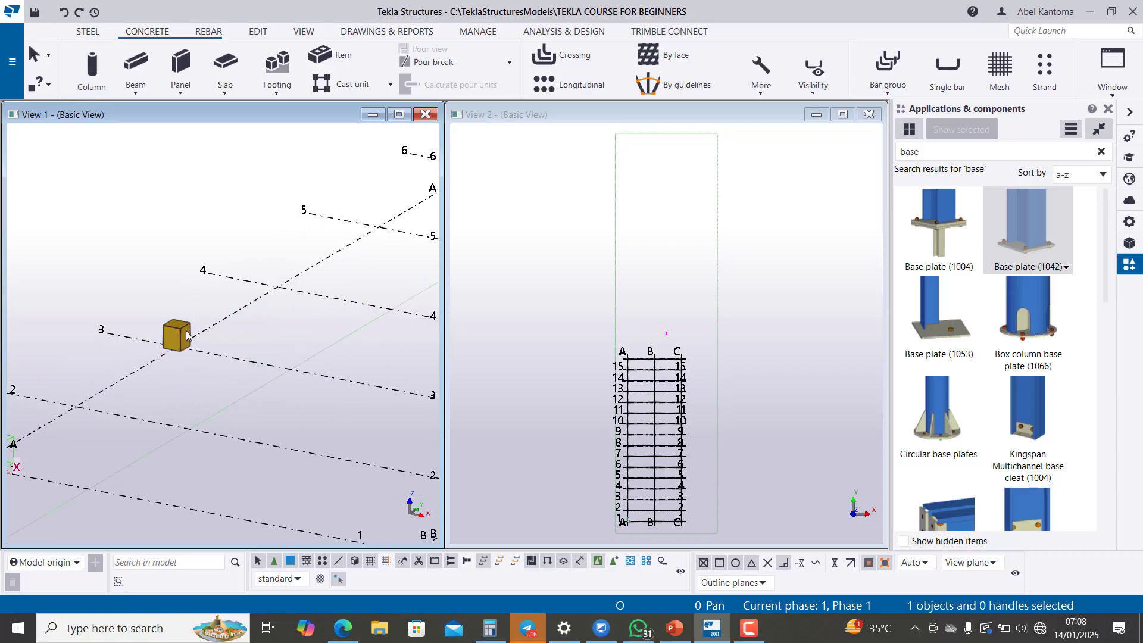
Select the concrete column at grid intersection A-3 and show its properties
left_click(183, 331)
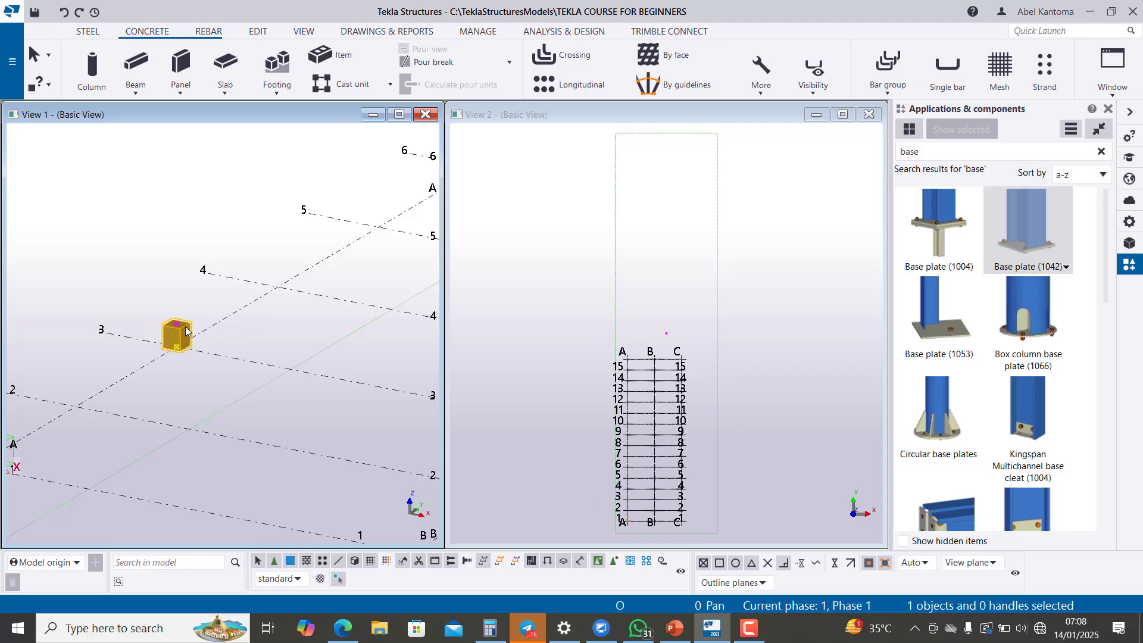
double_click(186, 328)
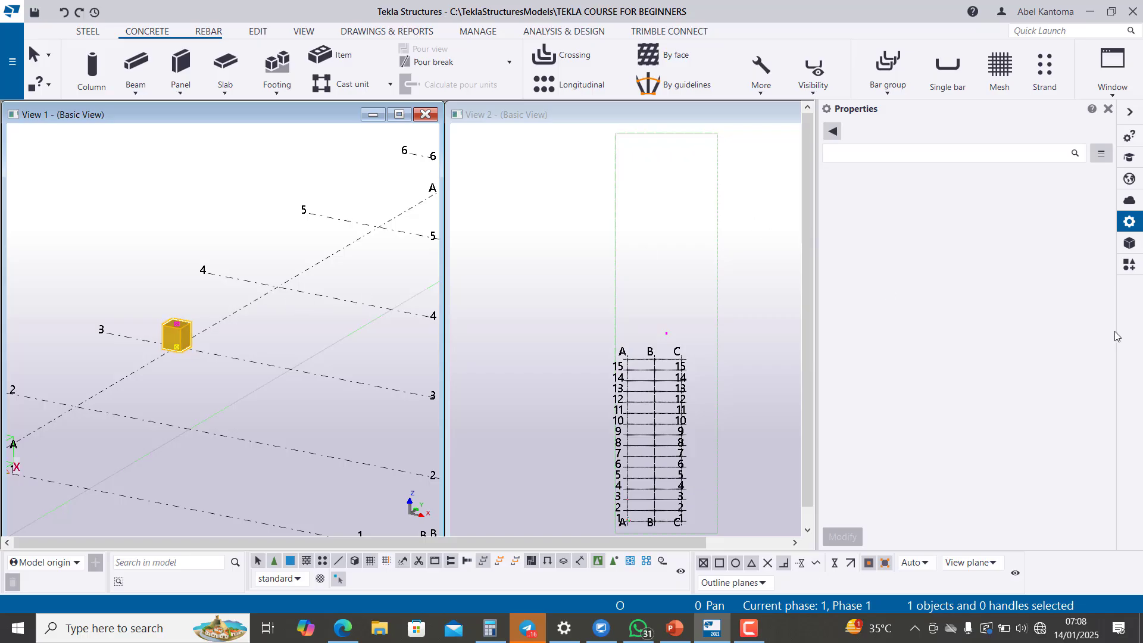
left_click(838, 134)
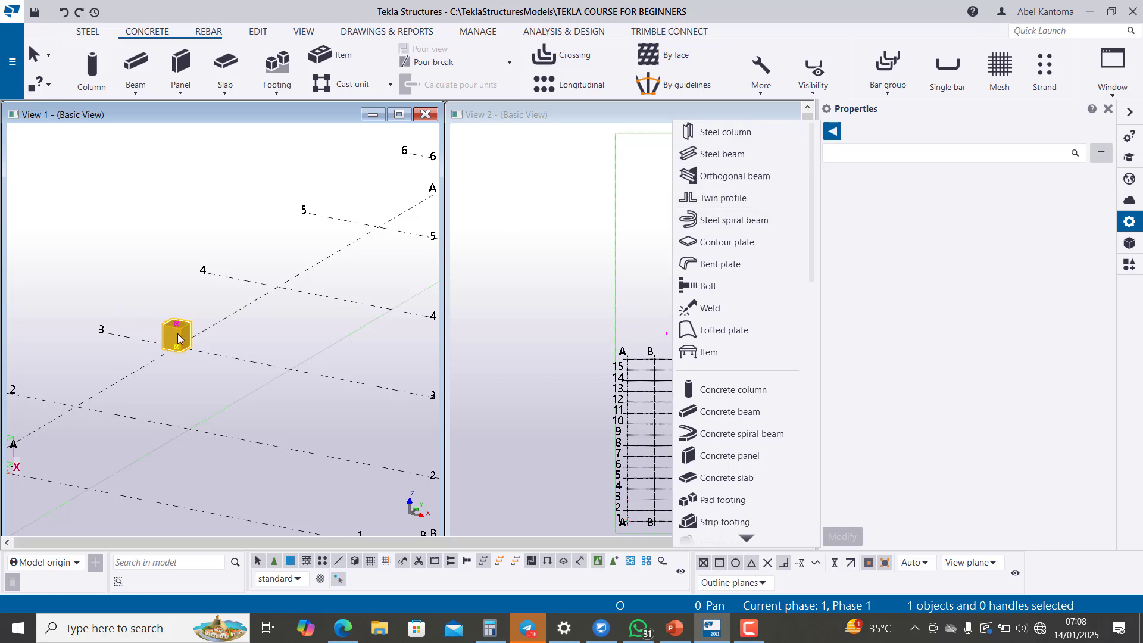
left_click(216, 296)
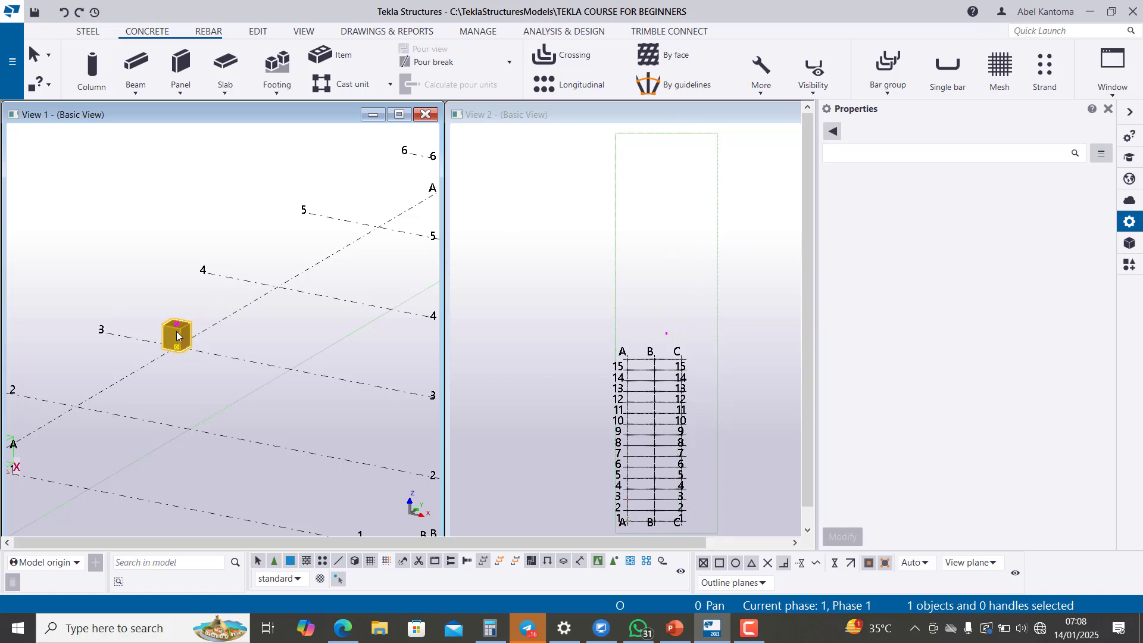
left_click(176, 324)
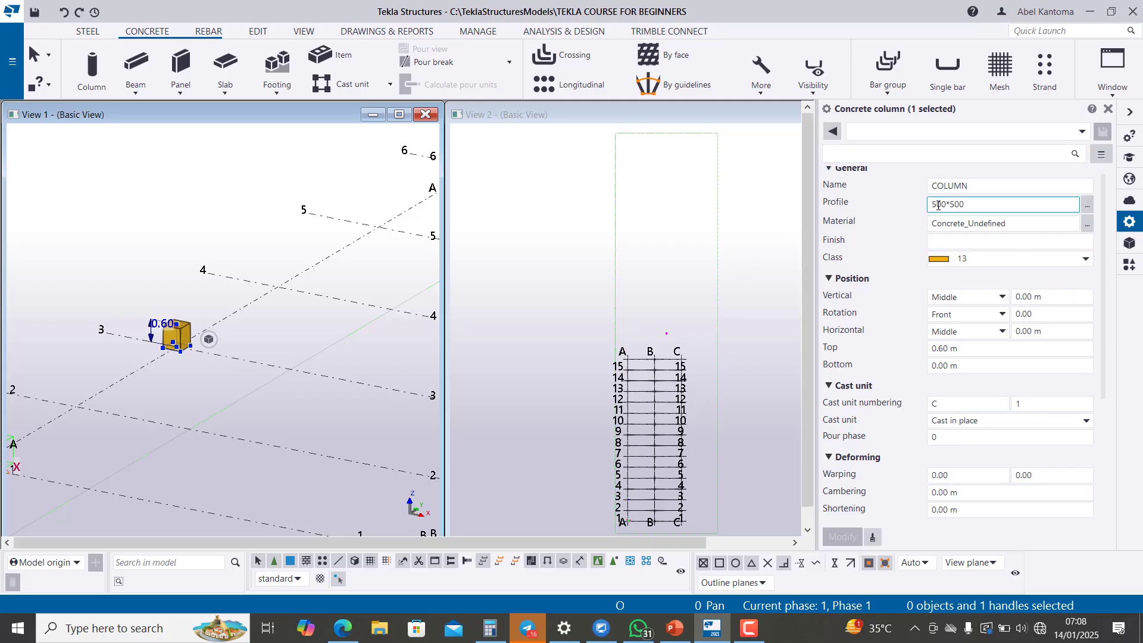
Enter 450*450 as the profile of the column at grid intersection A-3
left_click_drag(937, 204, 930, 207)
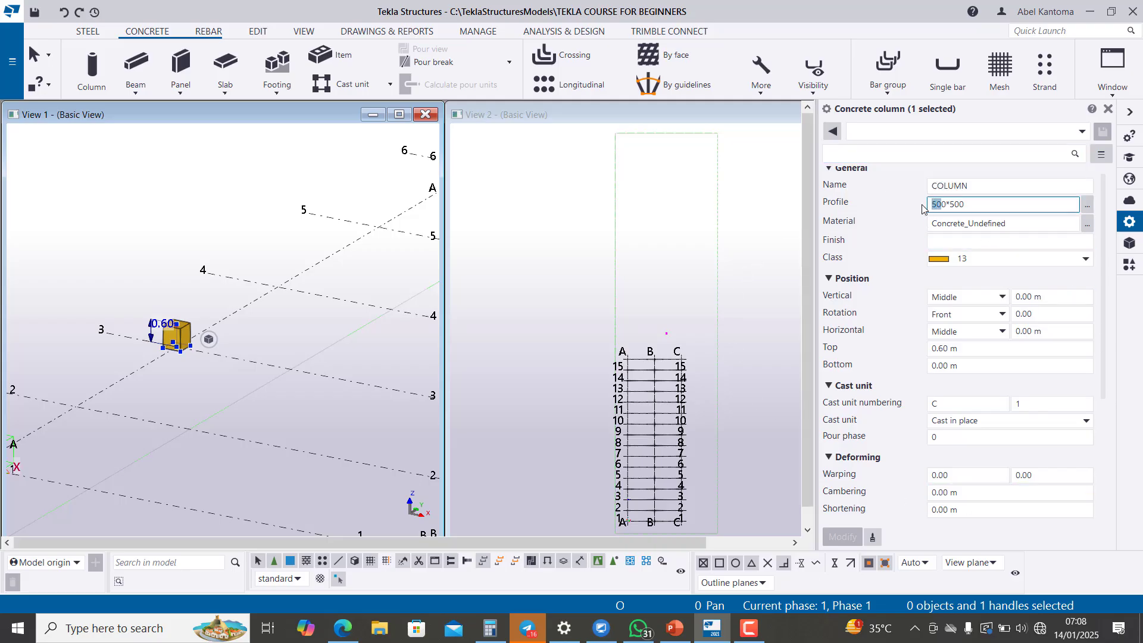
type("450*4")
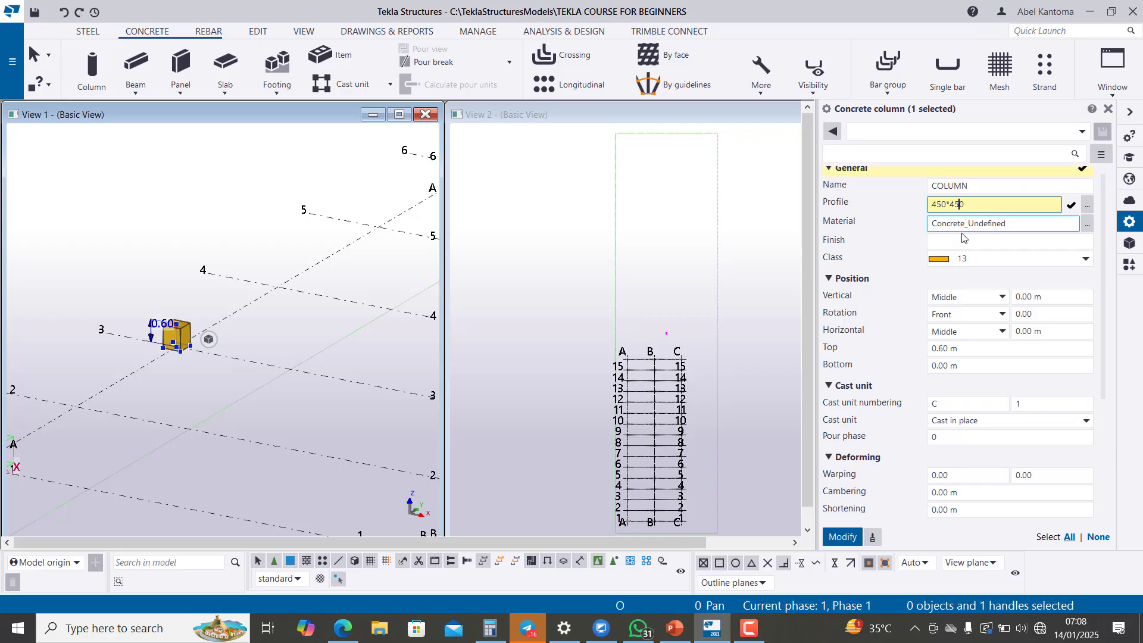
type("5")
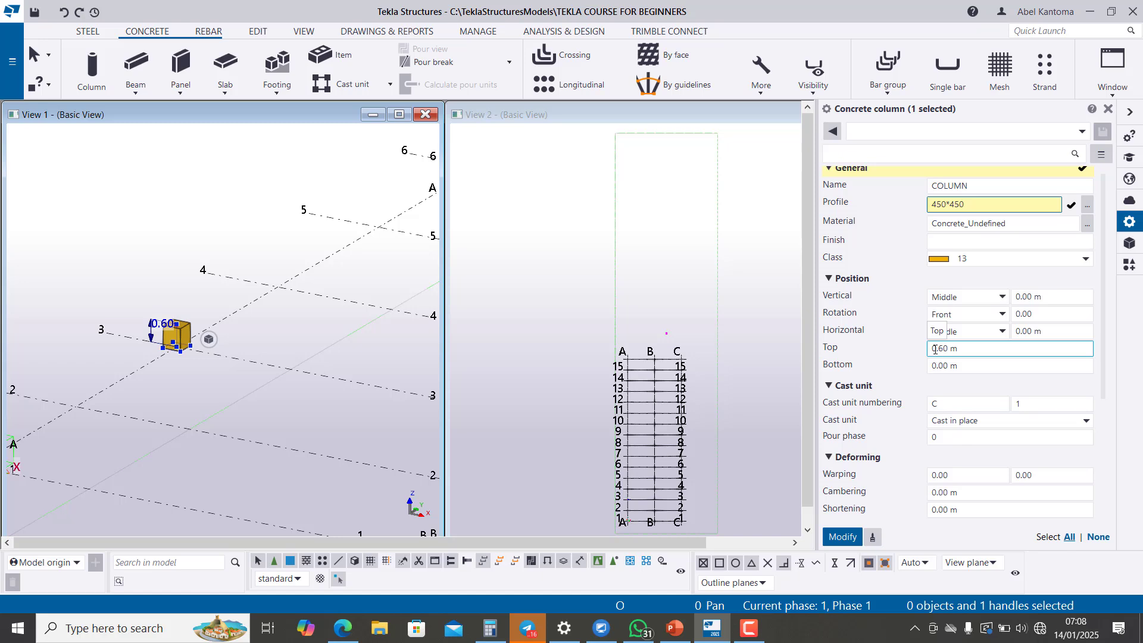
Enter 0.70 m as the column's top level, then deselect the column without applying the property edits
left_click_drag(939, 349, 944, 350)
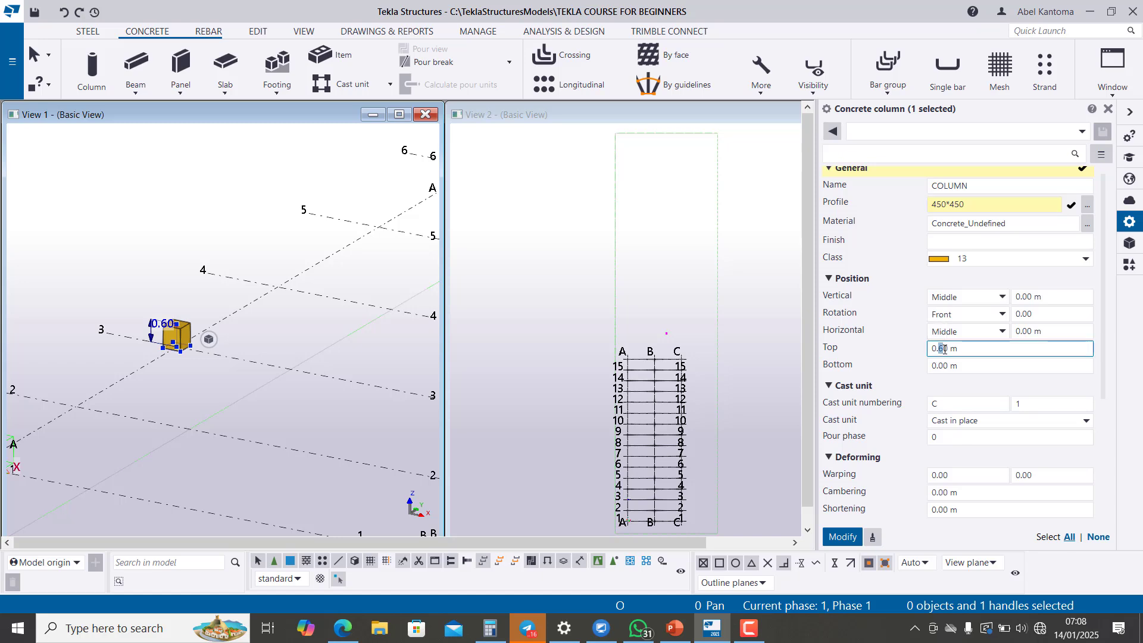
type("7")
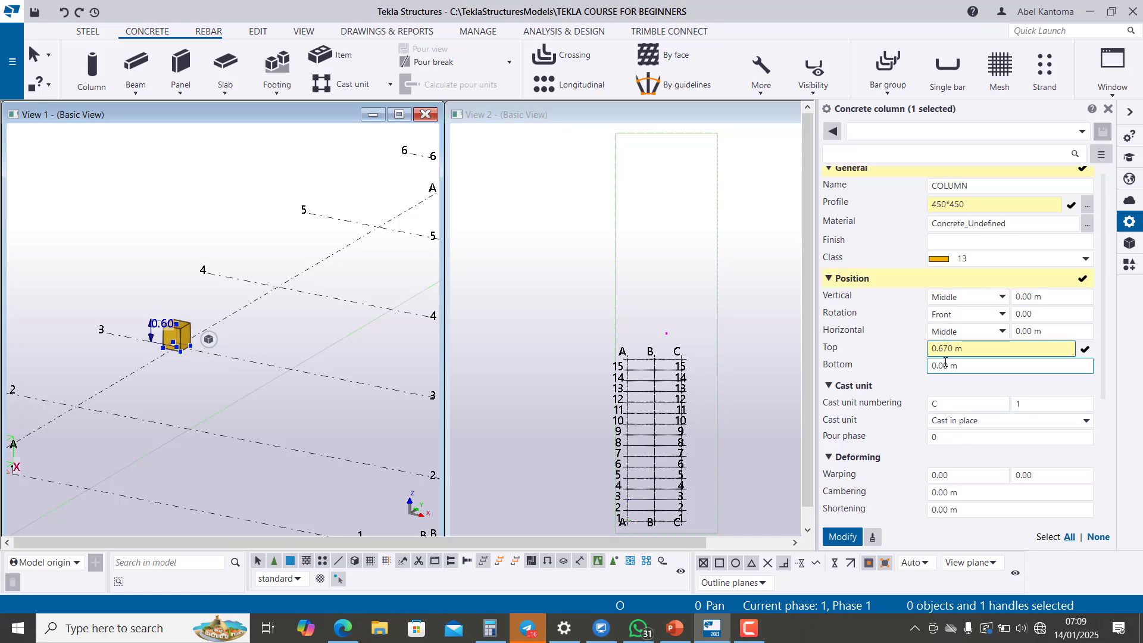
key("BackSpace")
key("BackSpace")
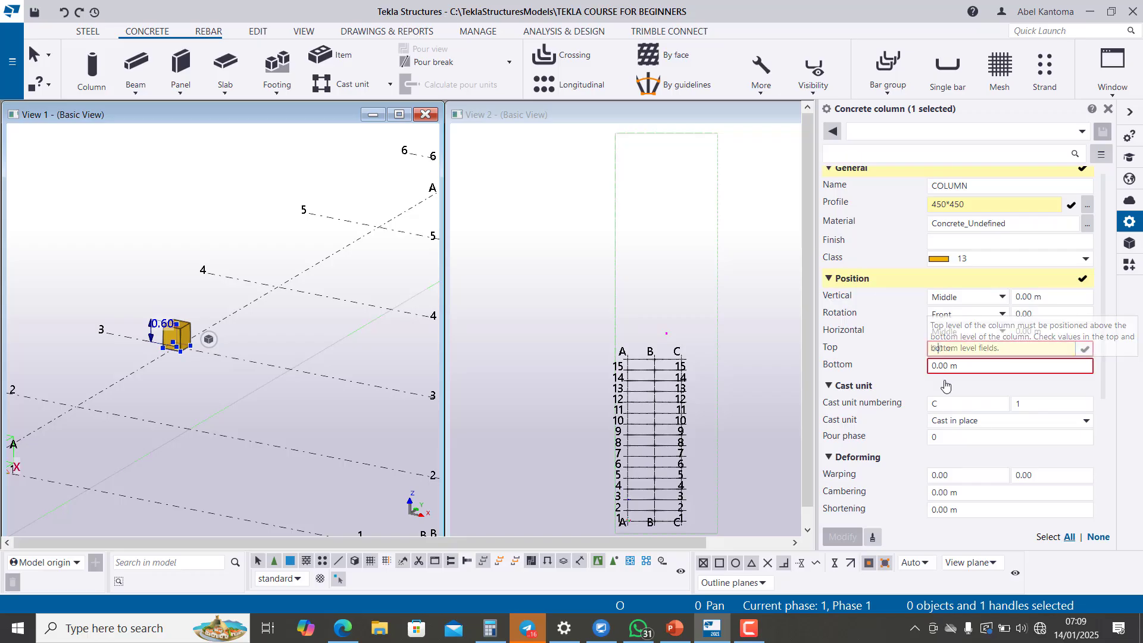
type("7")
left_click(940, 364)
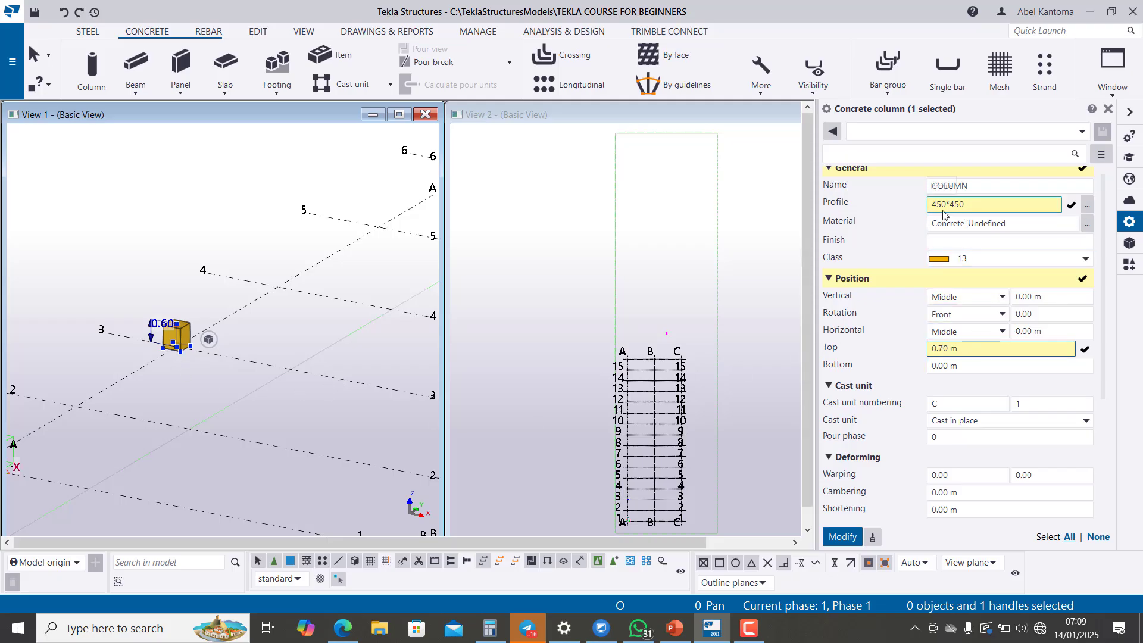
left_click(290, 333)
Copy the column at grid intersection A-3 to intersections A-2 and A-1, then end the copying
scroll(113, 327, "up", 2)
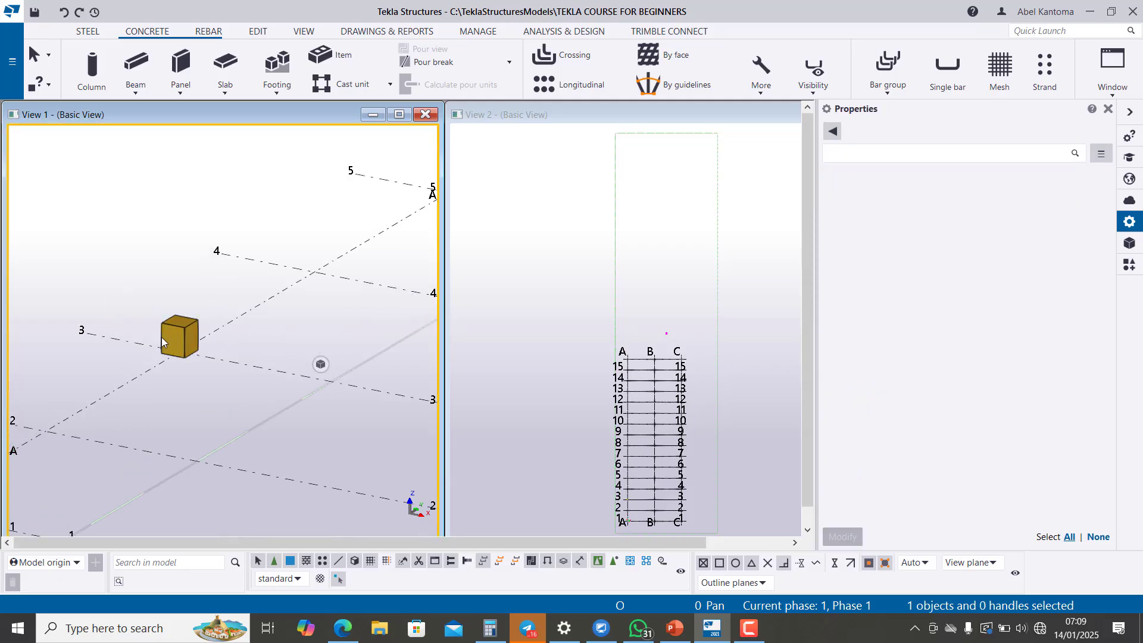
scroll(149, 310, "down", 3)
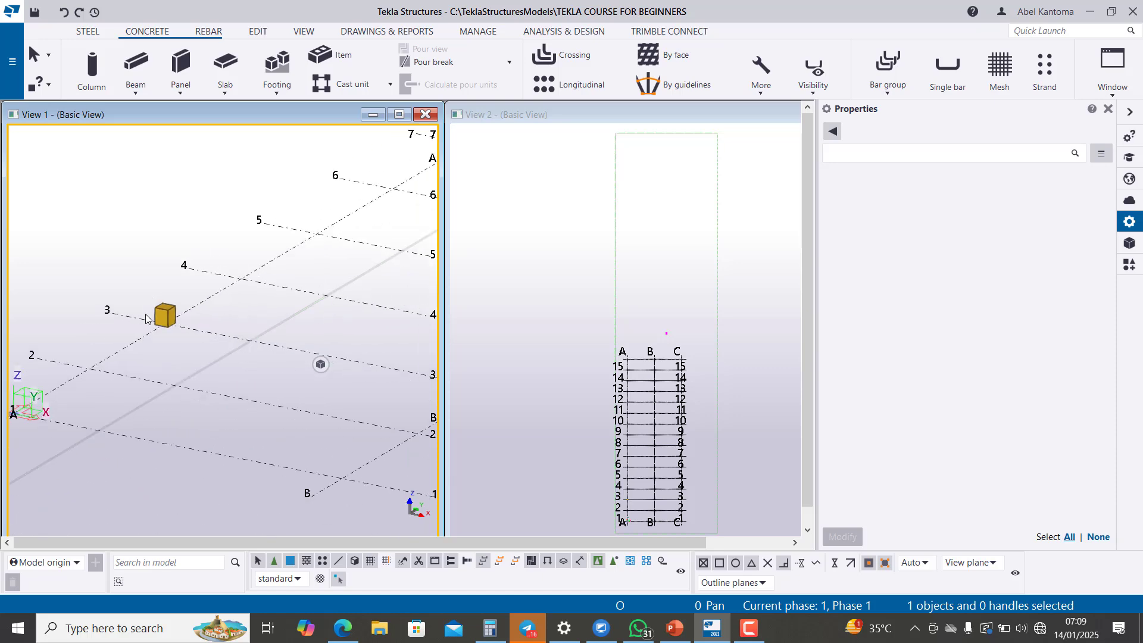
scroll(131, 313, "up", 1)
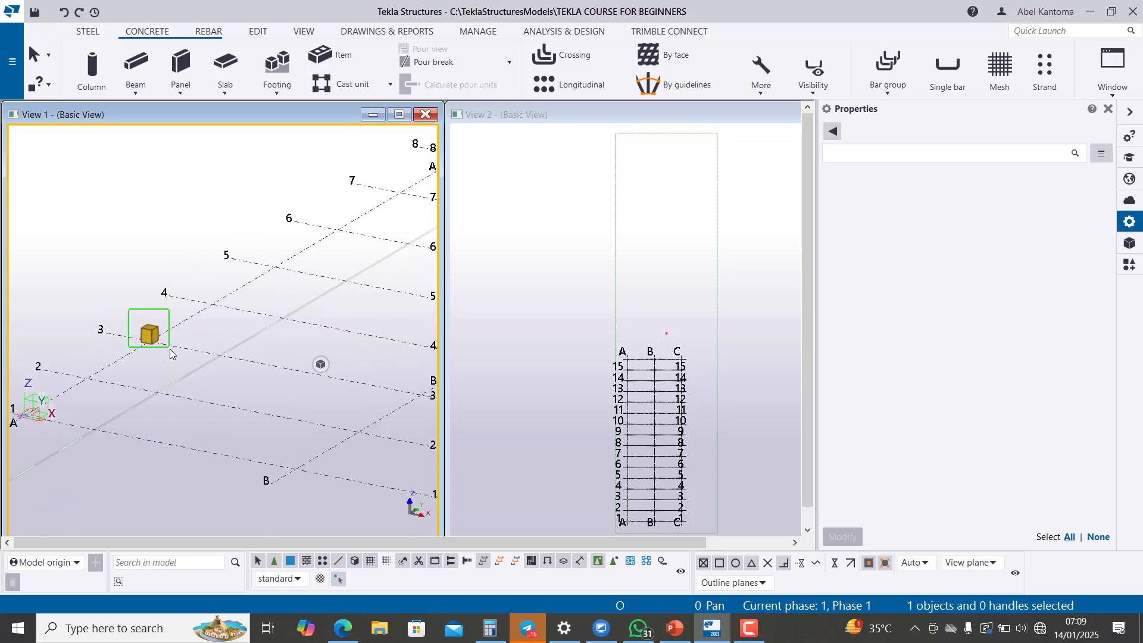
left_click(149, 334)
scroll(162, 356, "up", 2)
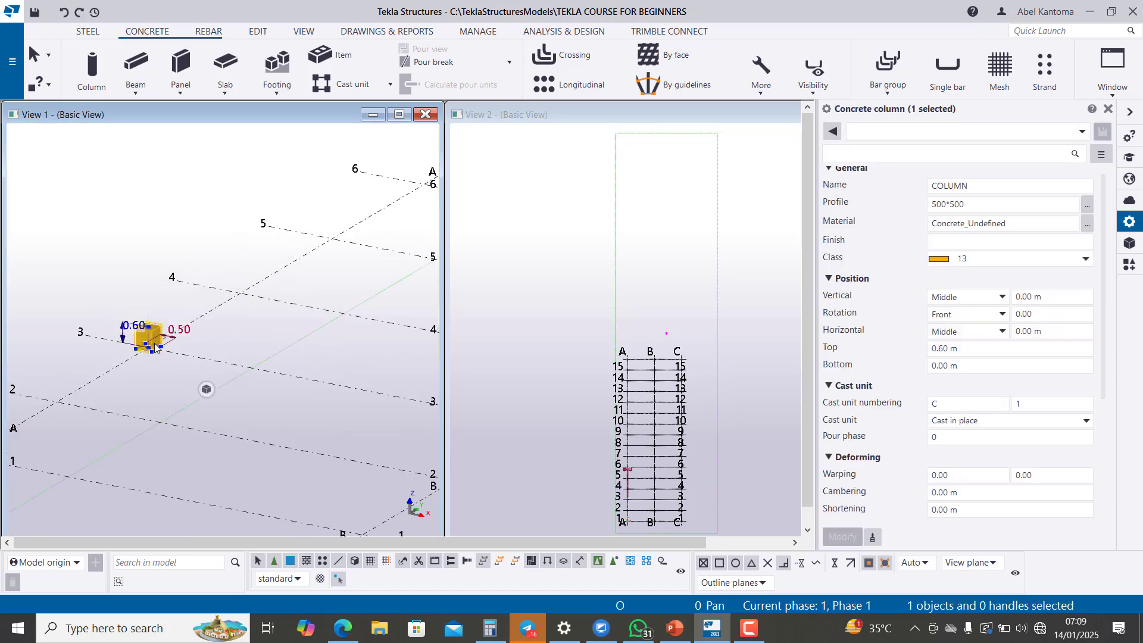
right_click(154, 341)
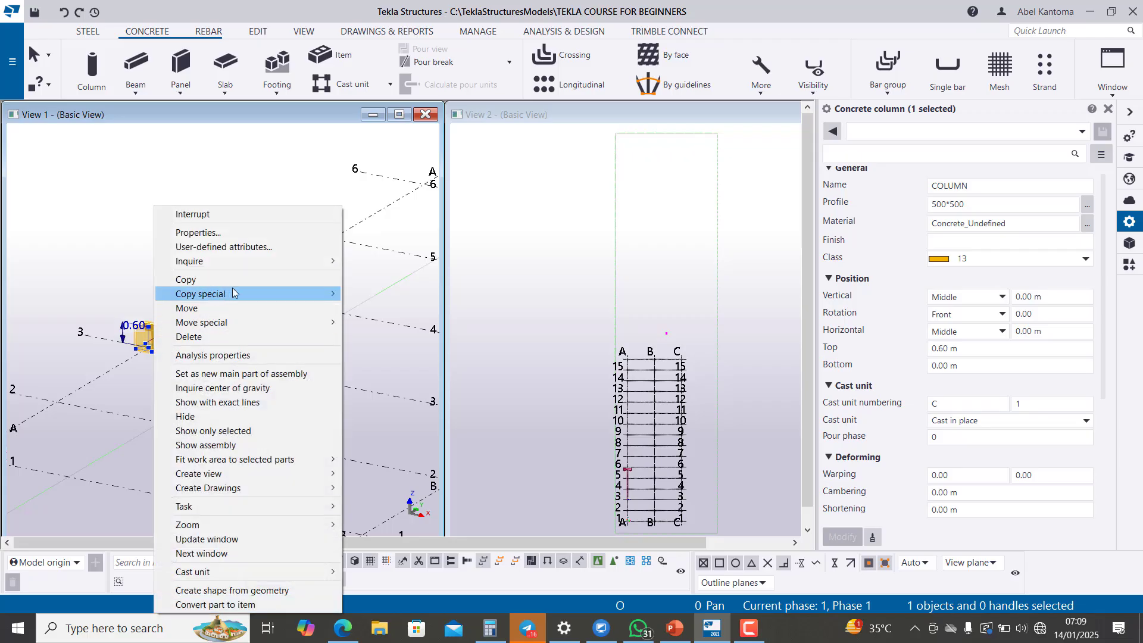
left_click(253, 277)
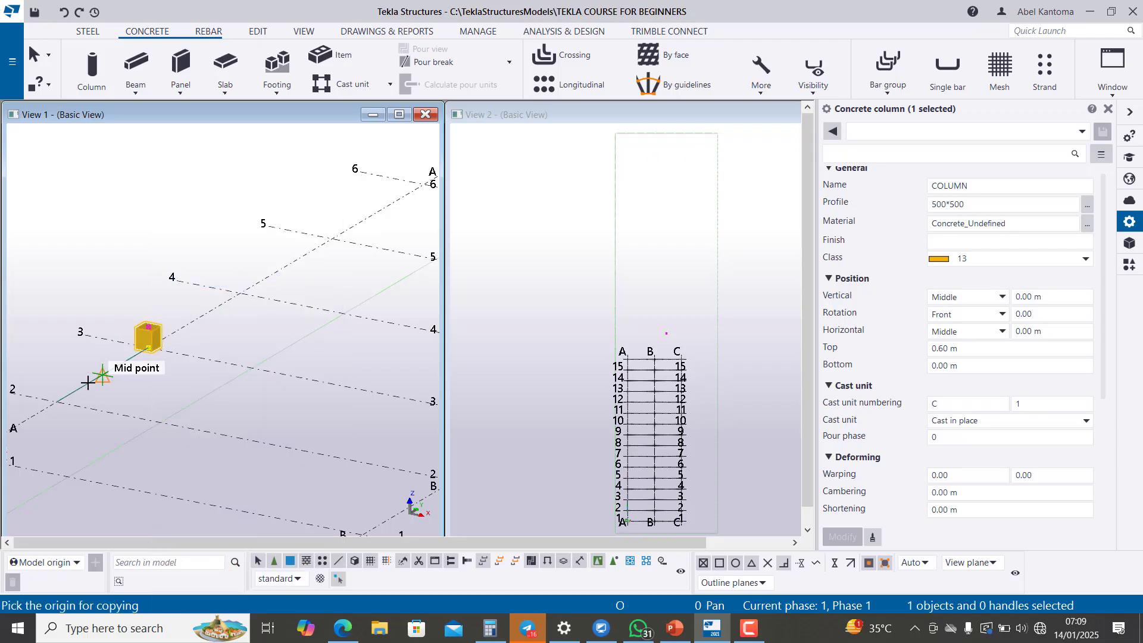
left_click(57, 401)
left_click(72, 372)
left_click(57, 402)
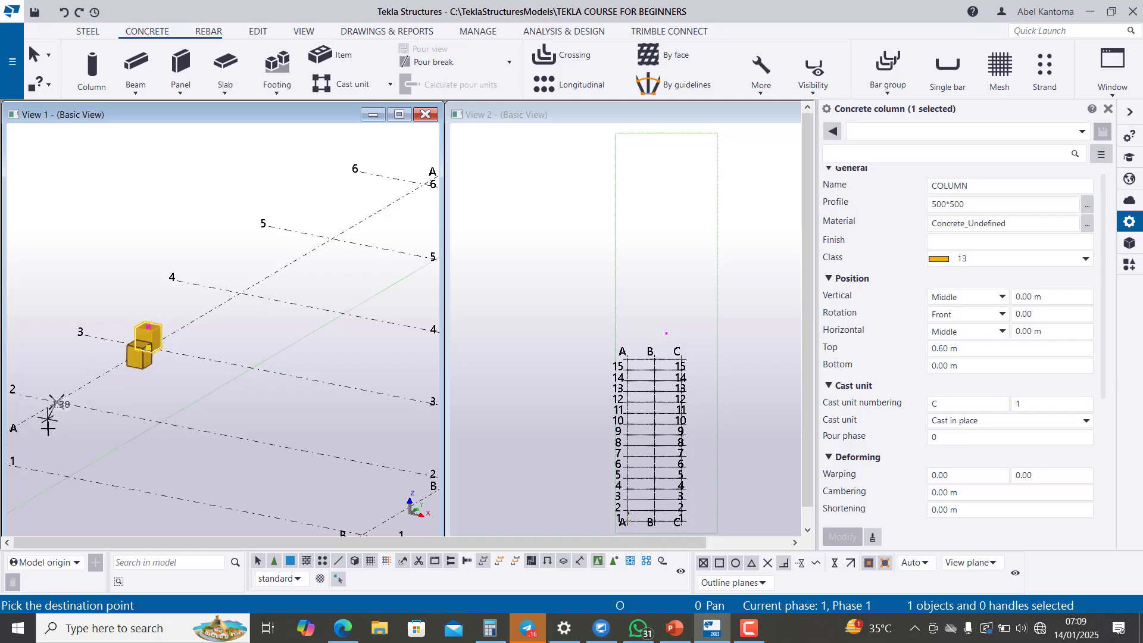
scroll(351, 384, "down", 3)
scroll(137, 423, "up", 1)
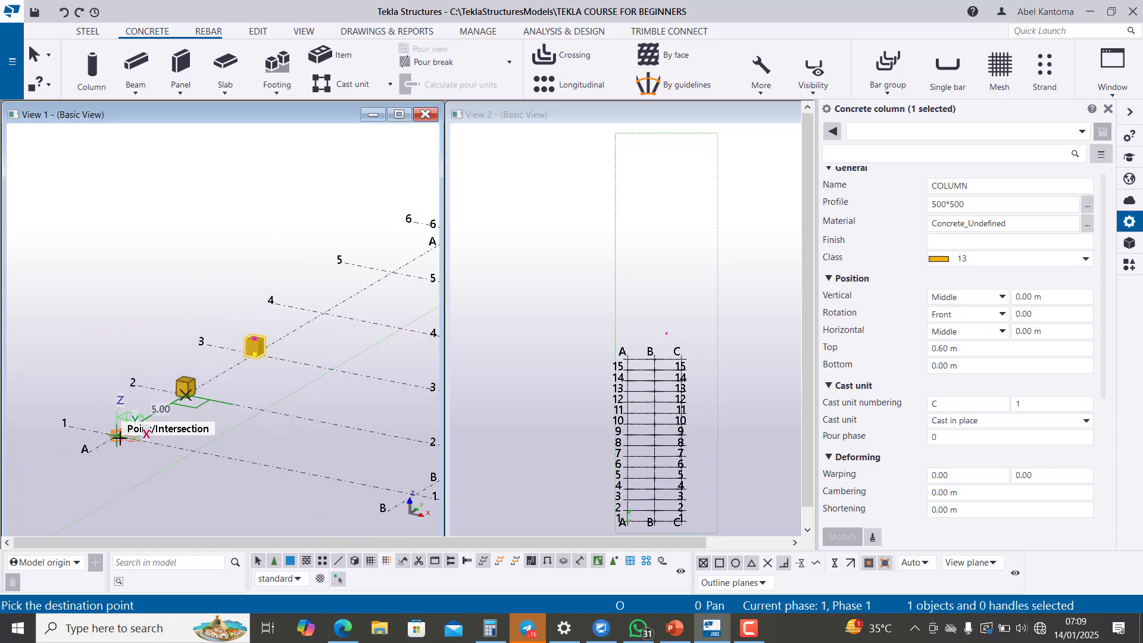
left_click(87, 468)
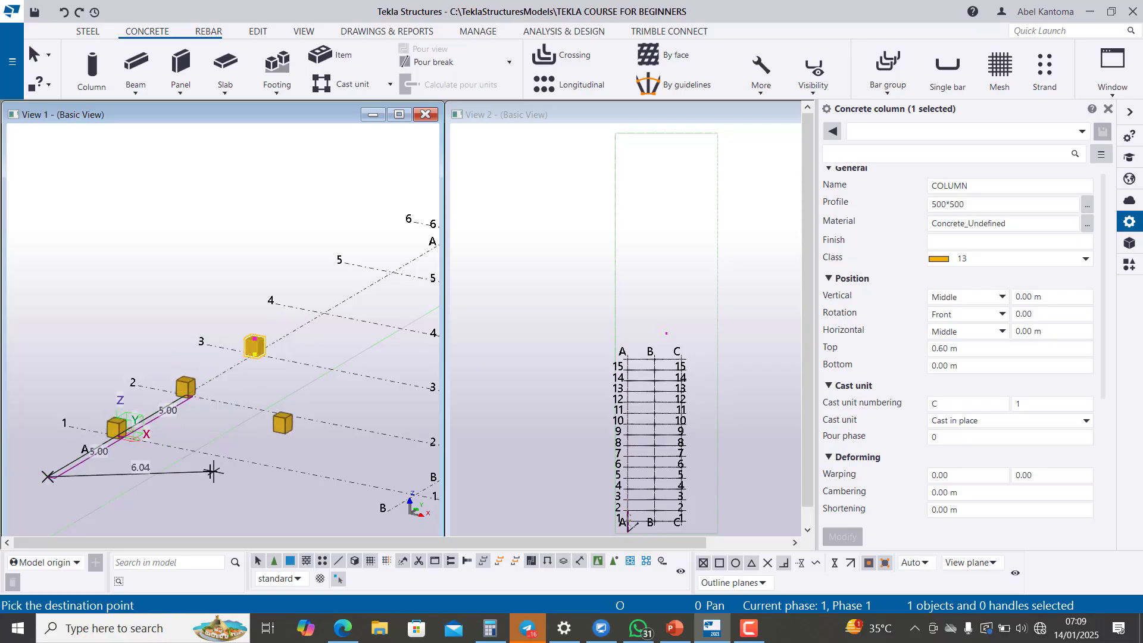
scroll(124, 447, "up", 2)
scroll(126, 447, "up", 3)
key("Escape")
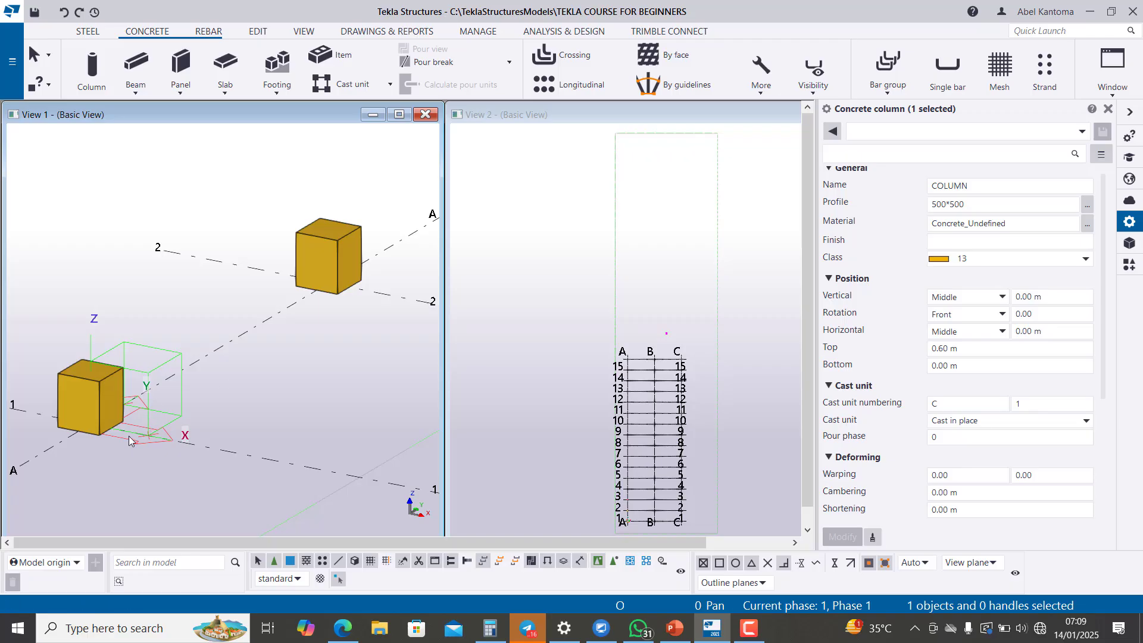
Copy the column at grid intersection A-3 linearly along grid line A with dX 0, dY 5.00, dZ 0.00 and 13 copies
scroll(129, 437, "down", 2)
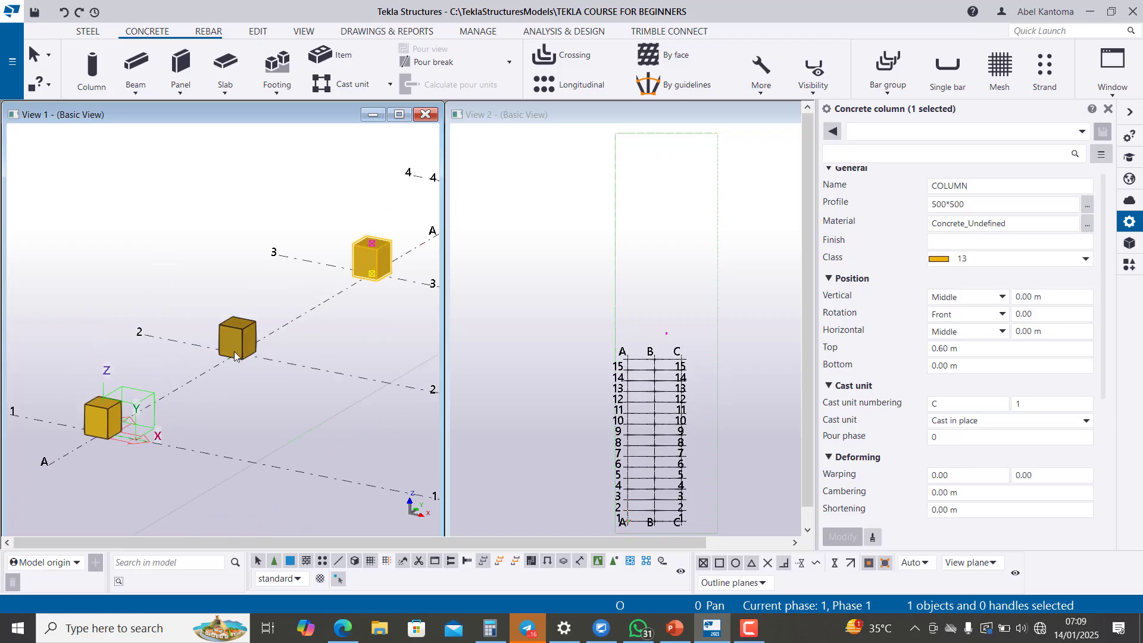
scroll(105, 405, "down", 5)
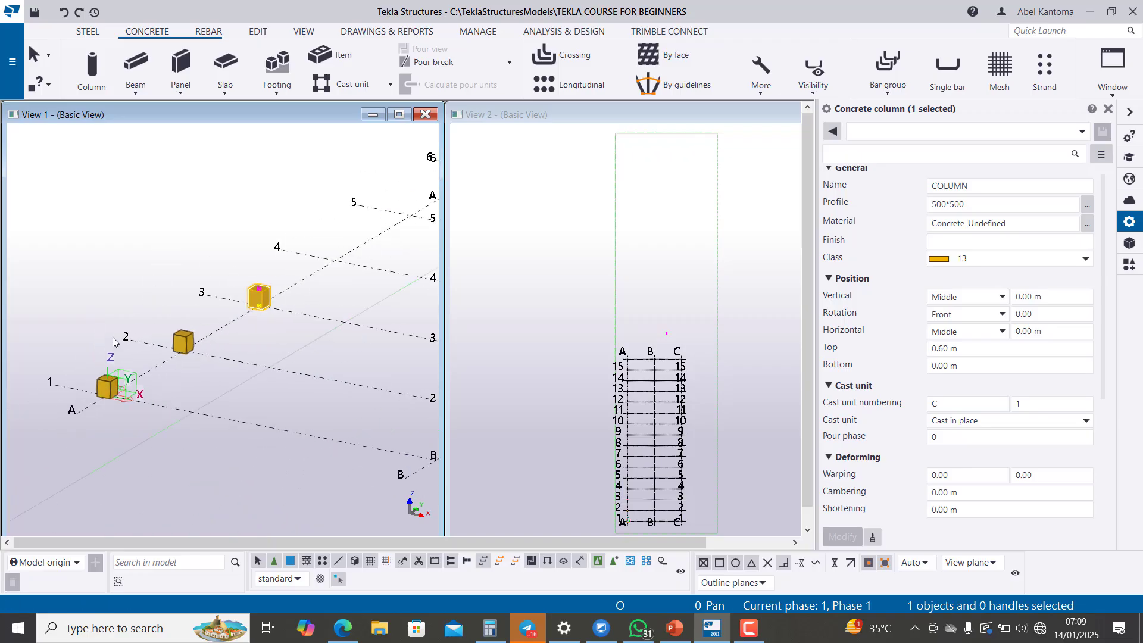
scroll(210, 286, "up", 4)
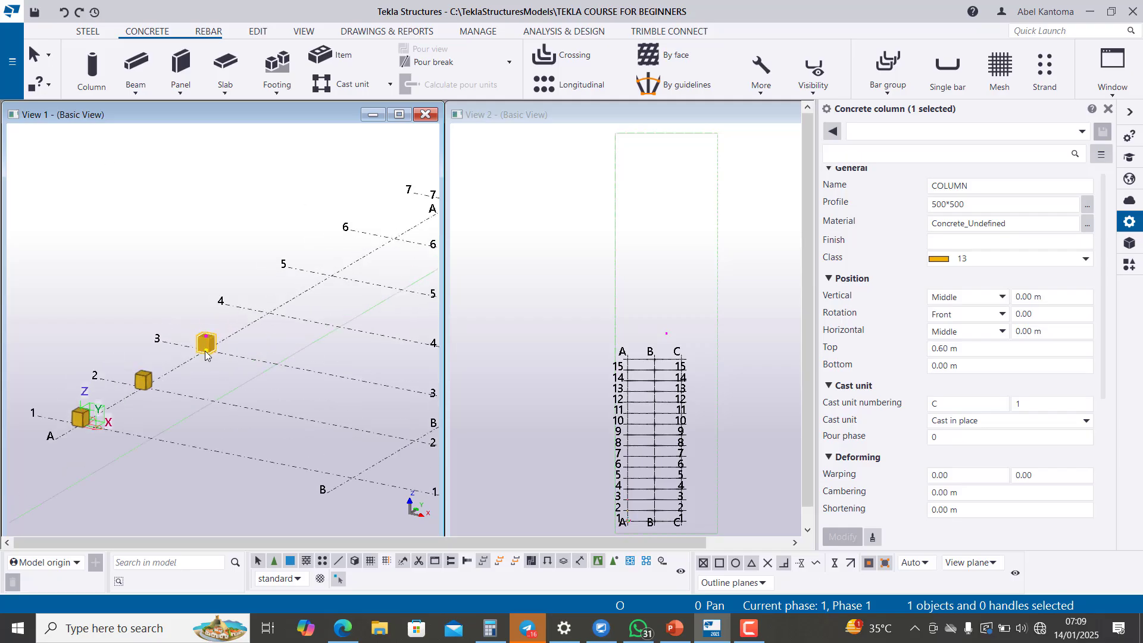
right_click(203, 335)
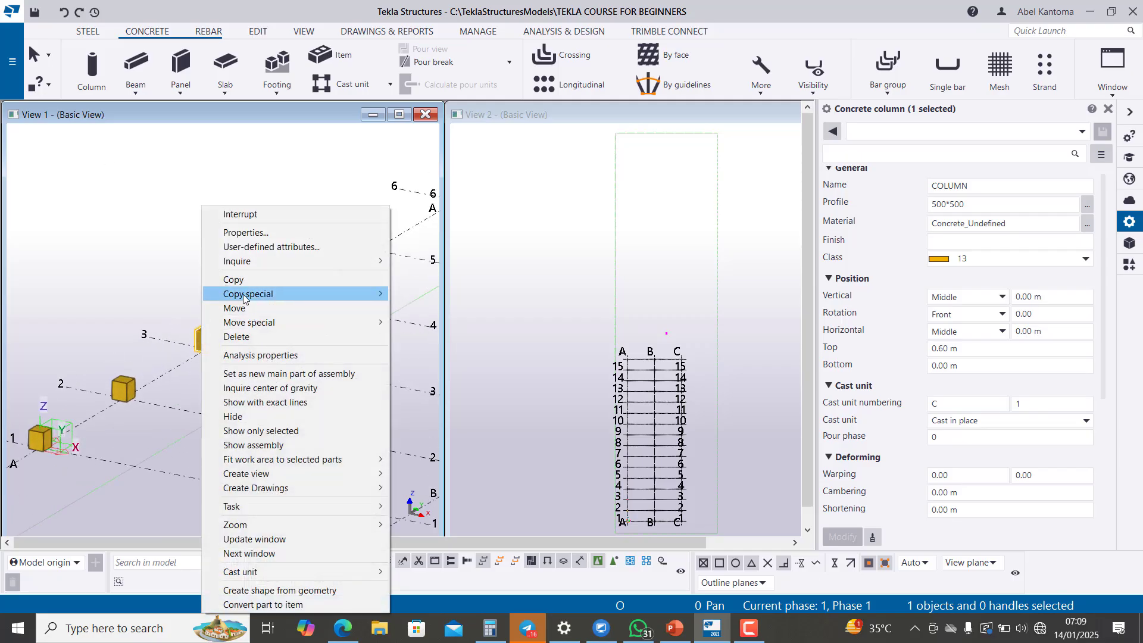
mouse_move(245, 297)
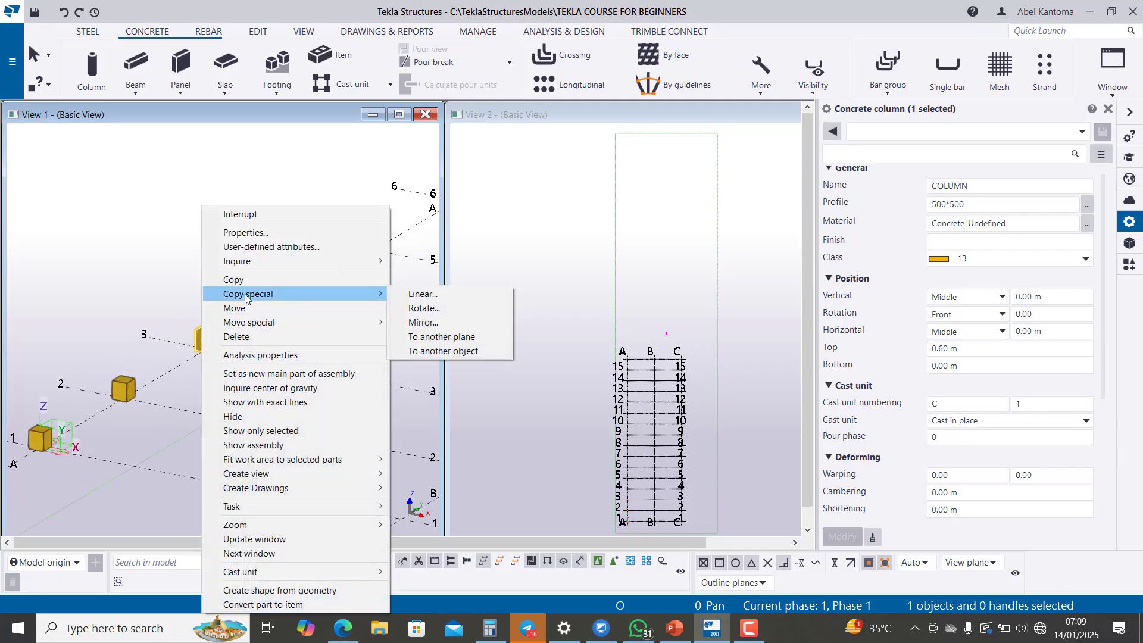
left_click(447, 294)
scroll(168, 307, "down", 1)
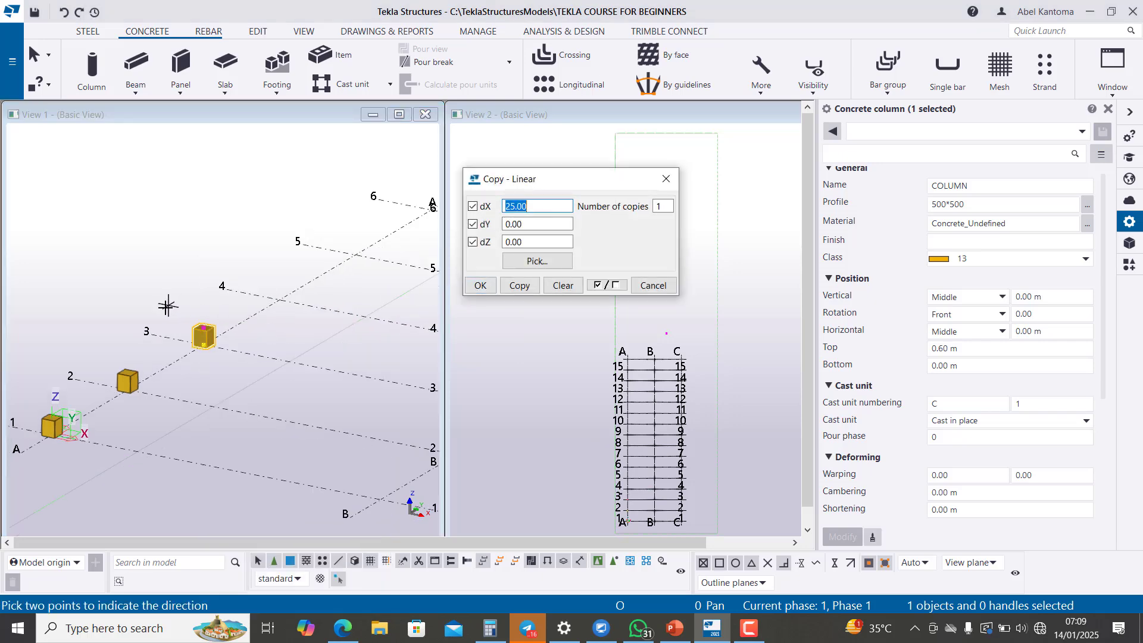
scroll(129, 351, "down", 8)
scroll(411, 199, "up", 2)
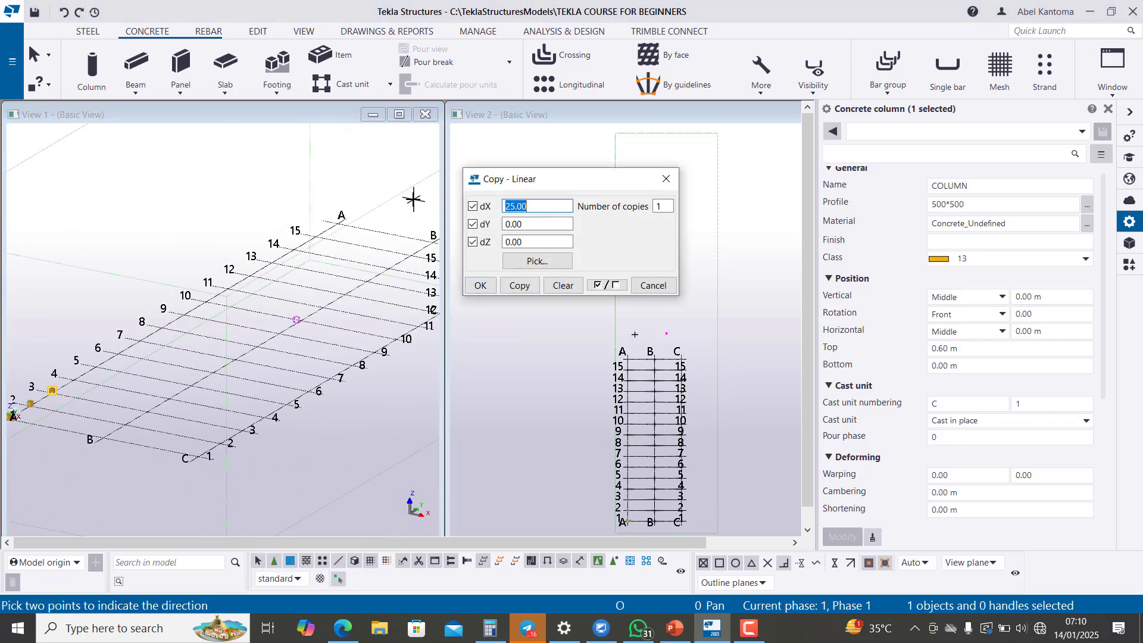
scroll(336, 241, "down", 1)
scroll(159, 322, "up", 1)
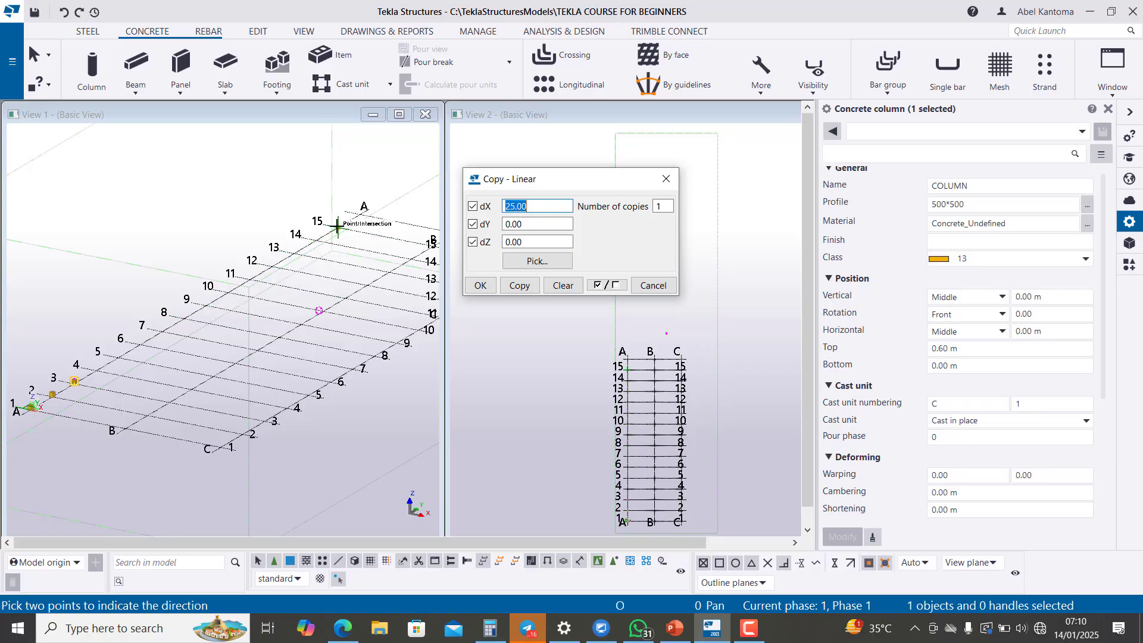
scroll(339, 327, "down", 4)
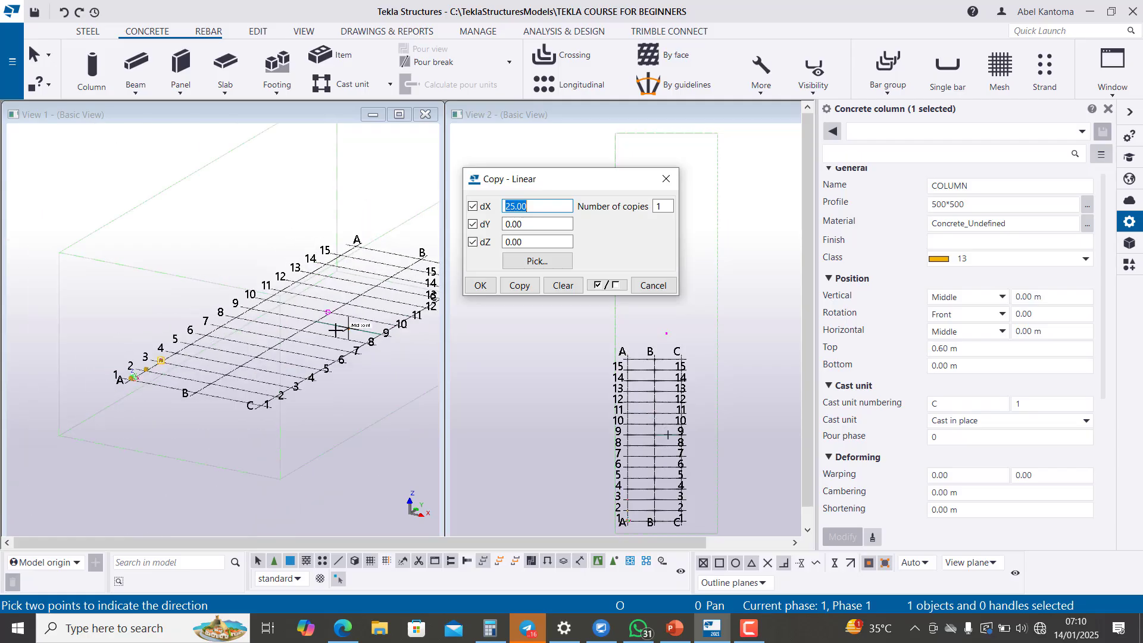
scroll(169, 367, "up", 2)
scroll(167, 367, "up", 2)
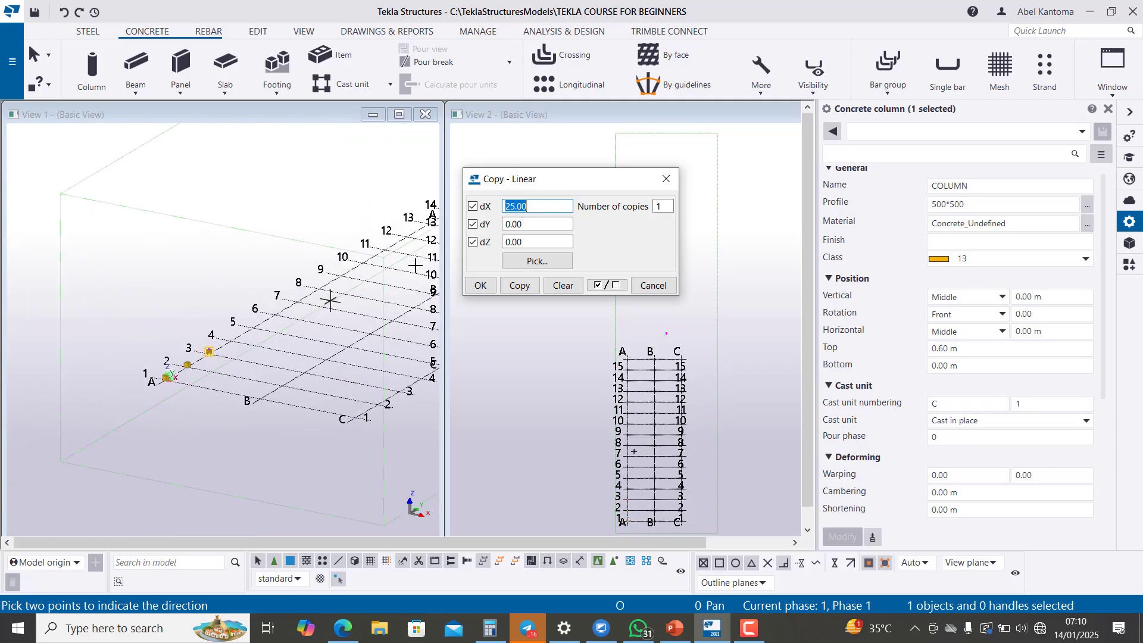
left_click(662, 206)
type("3")
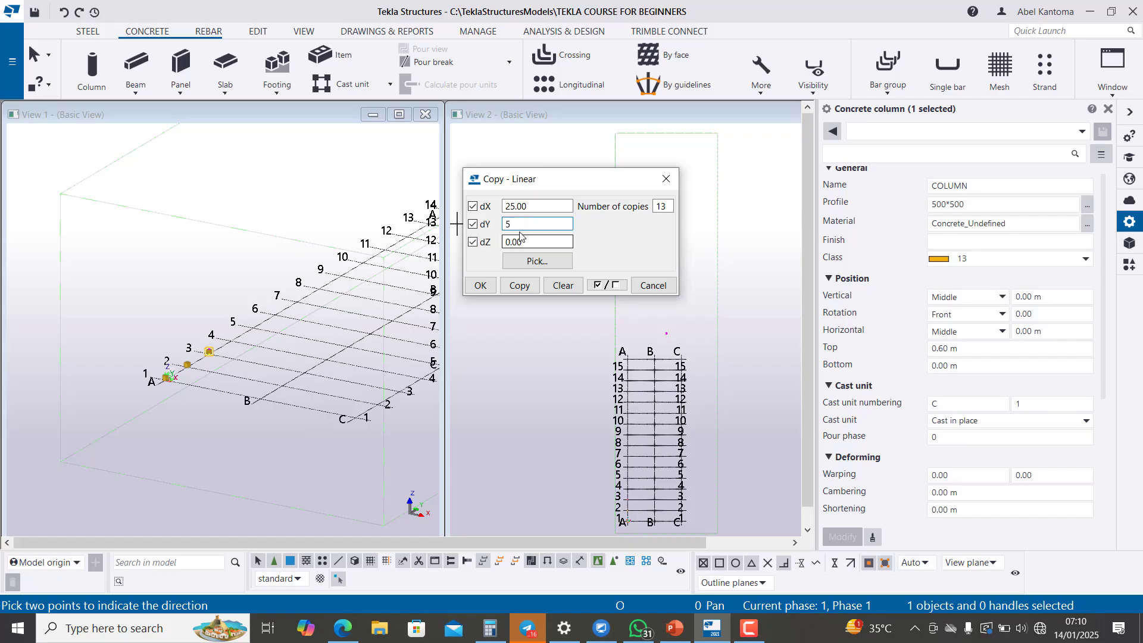
double_click(534, 203)
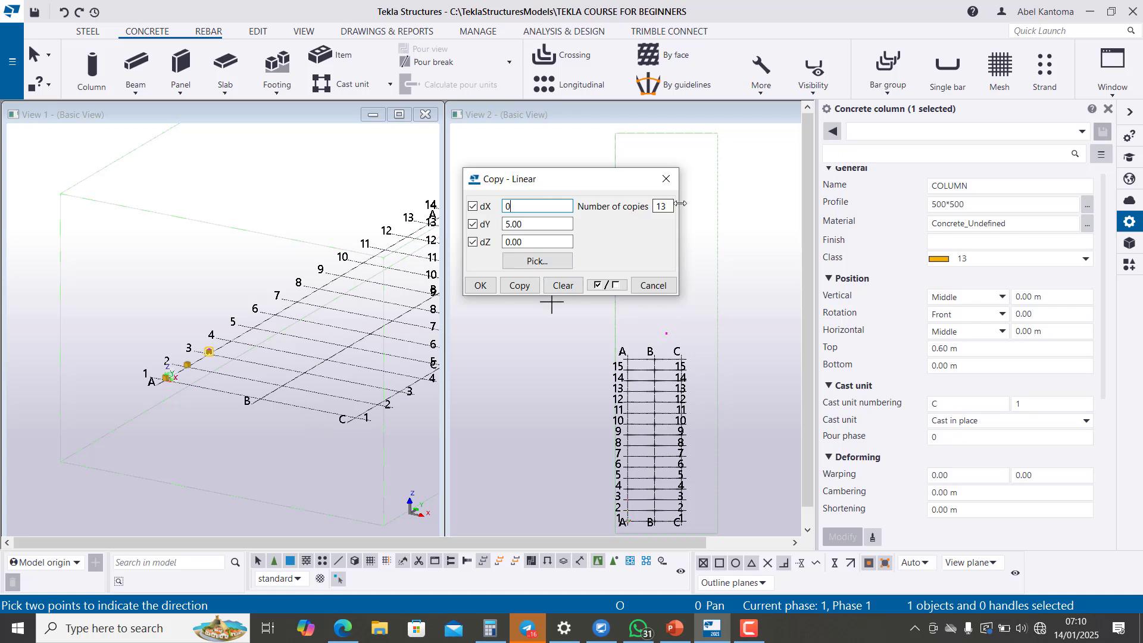
left_click(519, 286)
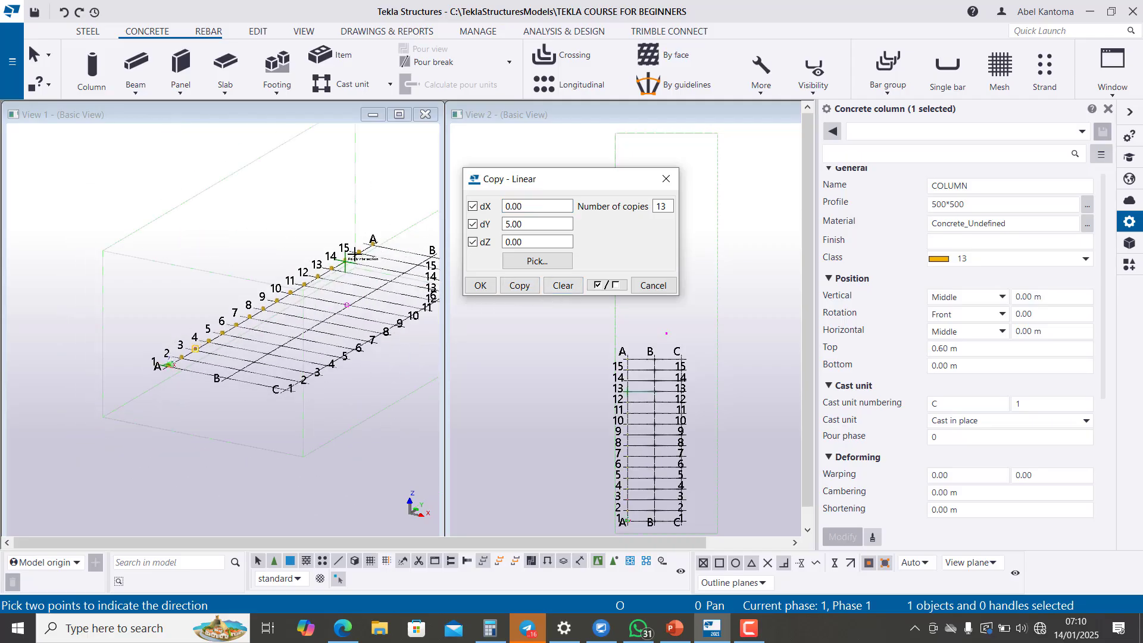
scroll(354, 253, "up", 2)
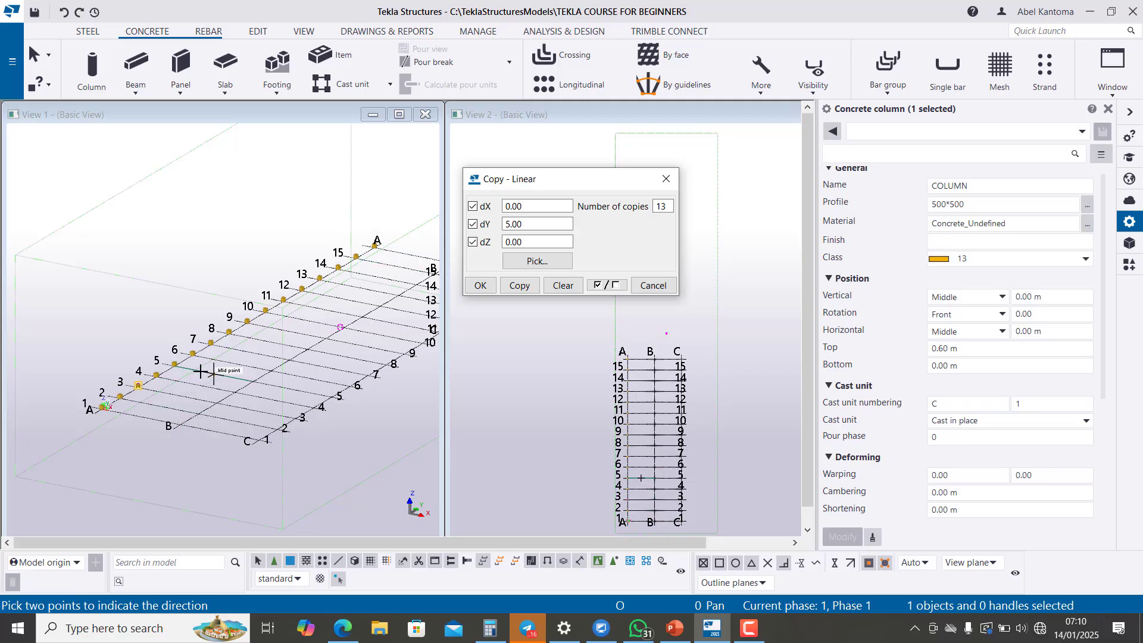
key("Escape")
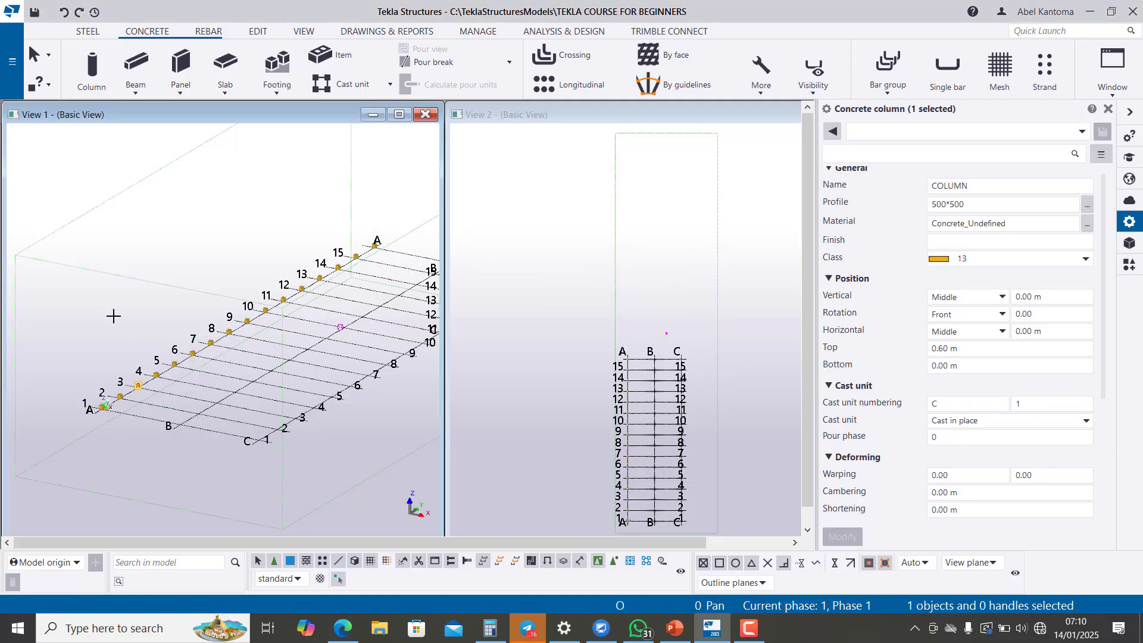
Copy all columns along grid line A linearly to grid line C with dX 25.00, dY 0.00, dZ 0.00 and 1 copy
left_click_drag(40, 209, 416, 436)
scroll(110, 420, "up", 3)
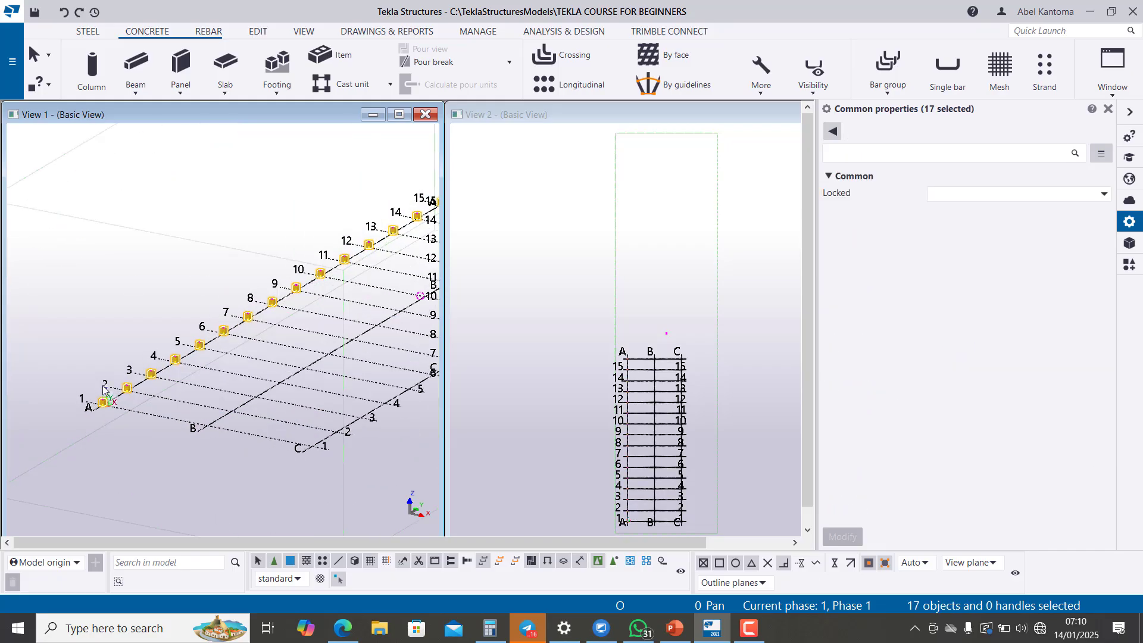
right_click(104, 412)
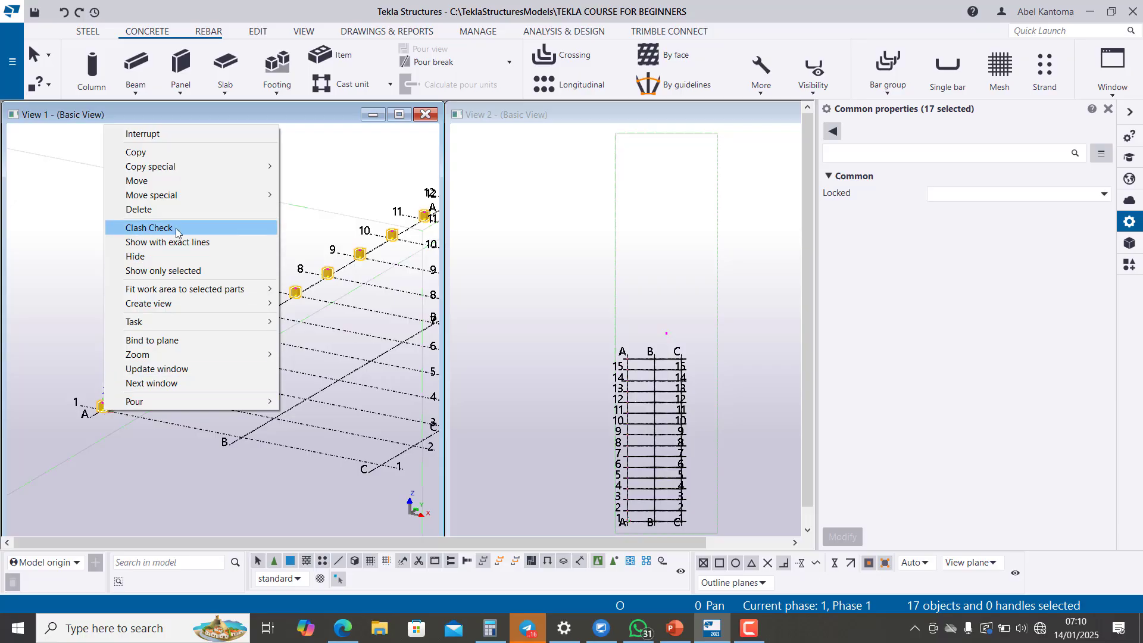
mouse_move(189, 169)
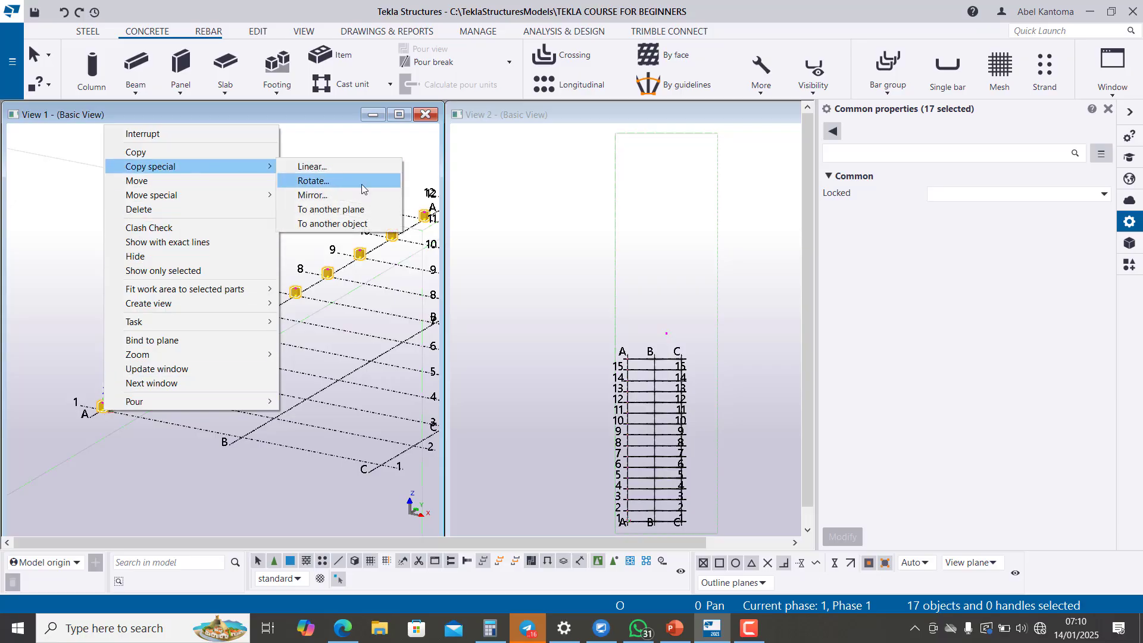
left_click(371, 169)
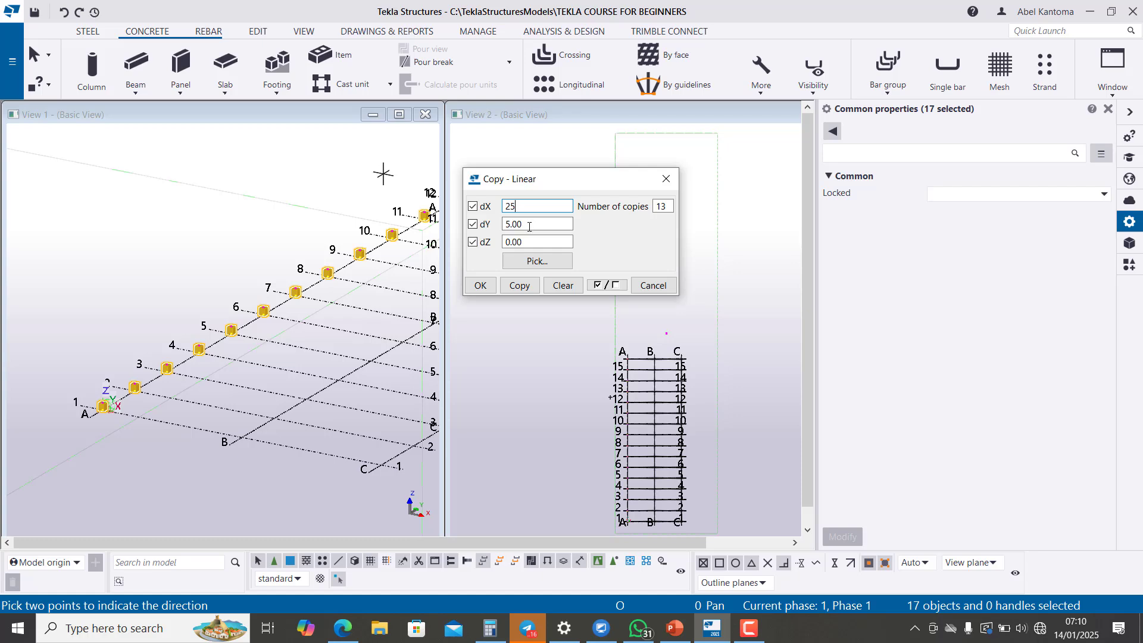
key("Tab")
double_click(671, 206)
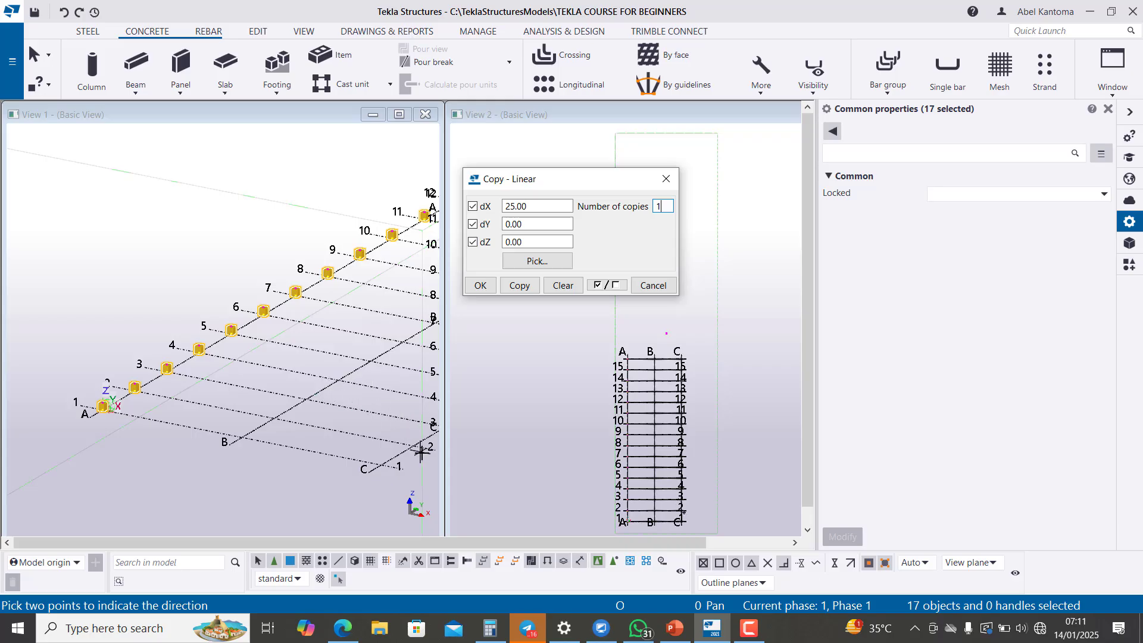
left_click(519, 286)
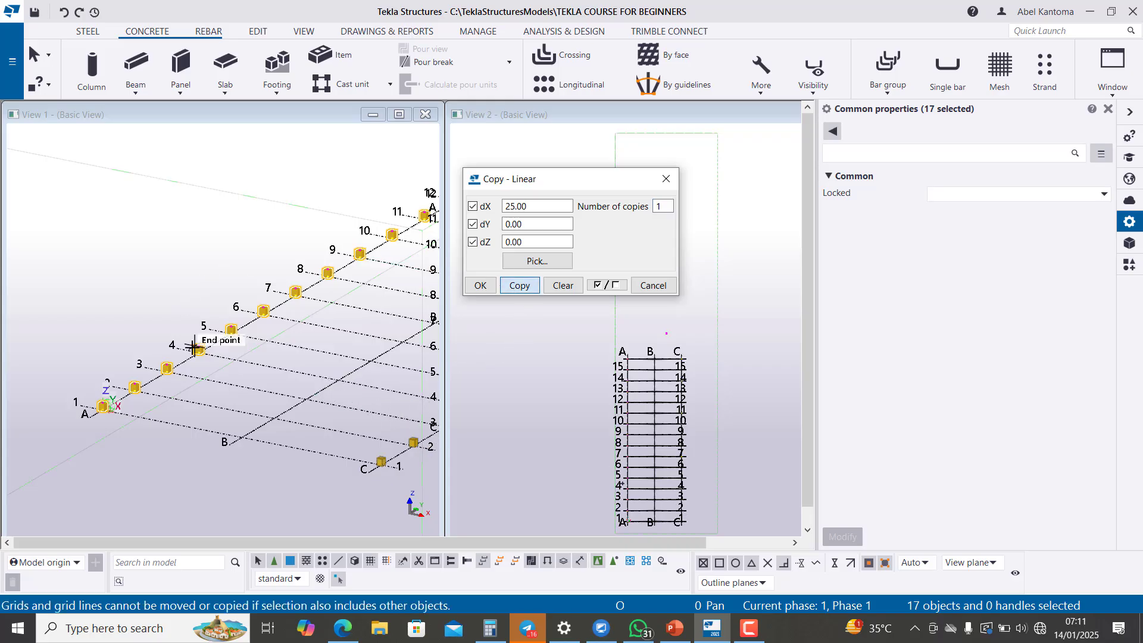
scroll(193, 347, "down", 6)
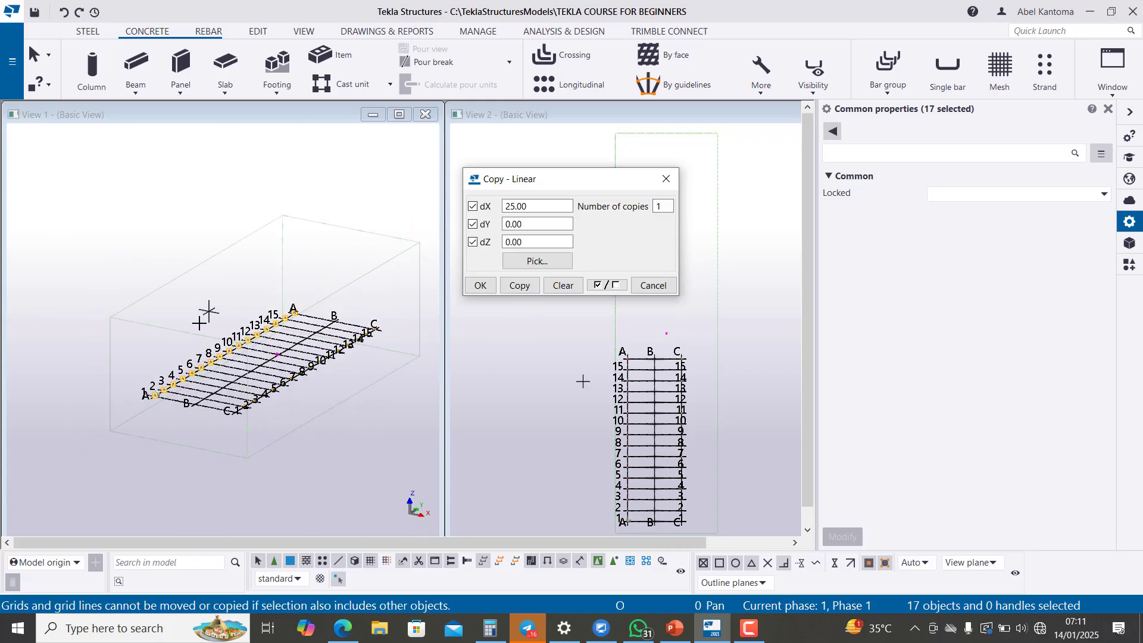
key("Escape")
Undo both linear column copies along grid lines C and A, and the earlier column copies at A-2 and A-1
scroll(176, 398, "up", 5)
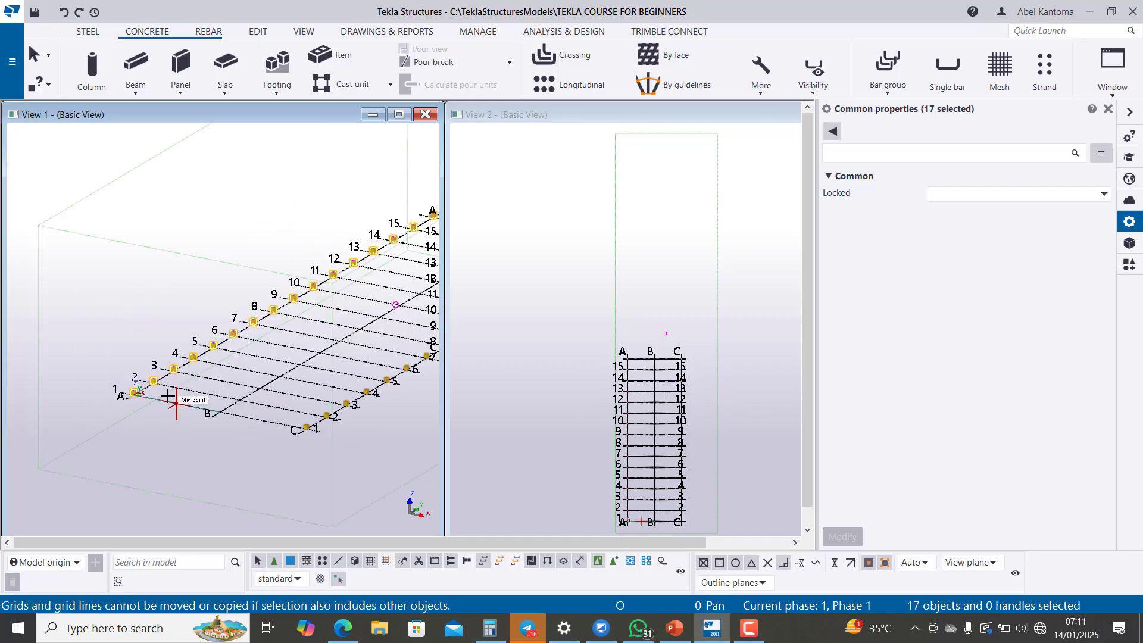
scroll(172, 400, "up", 5)
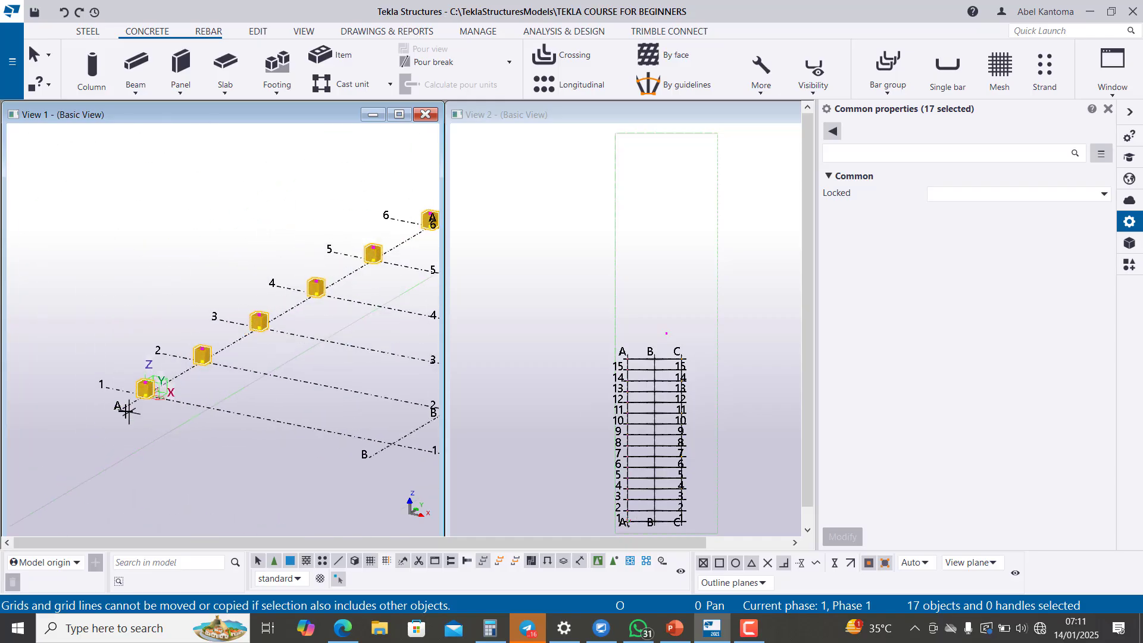
scroll(128, 411, "down", 6)
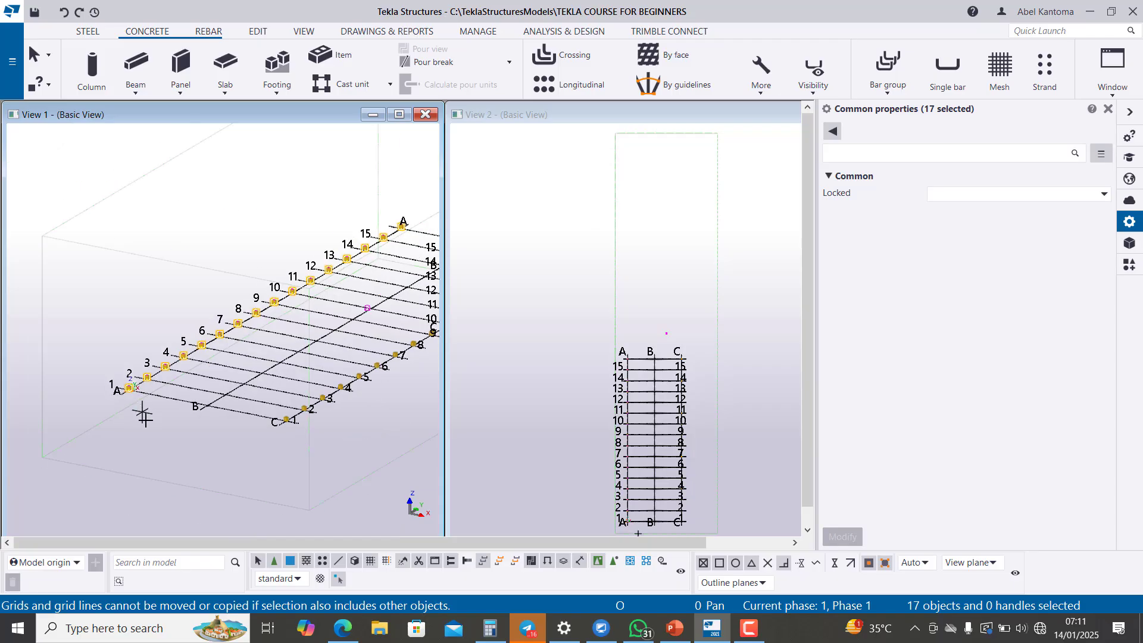
scroll(143, 417, "down", 2)
left_click_drag(153, 421, 138, 393)
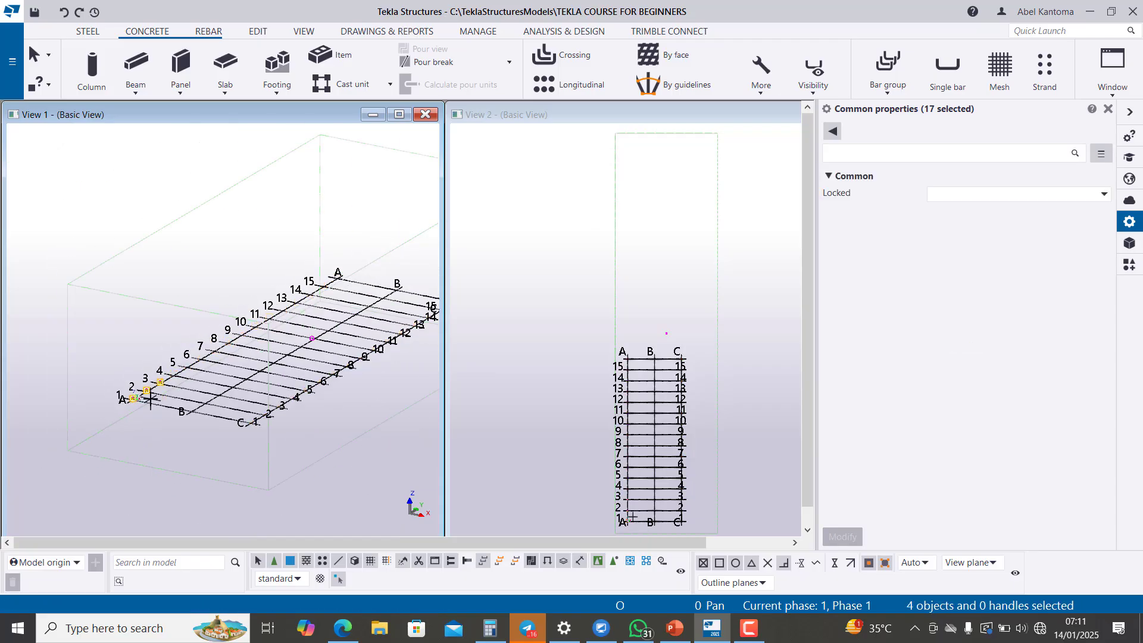
scroll(124, 406, "up", 2)
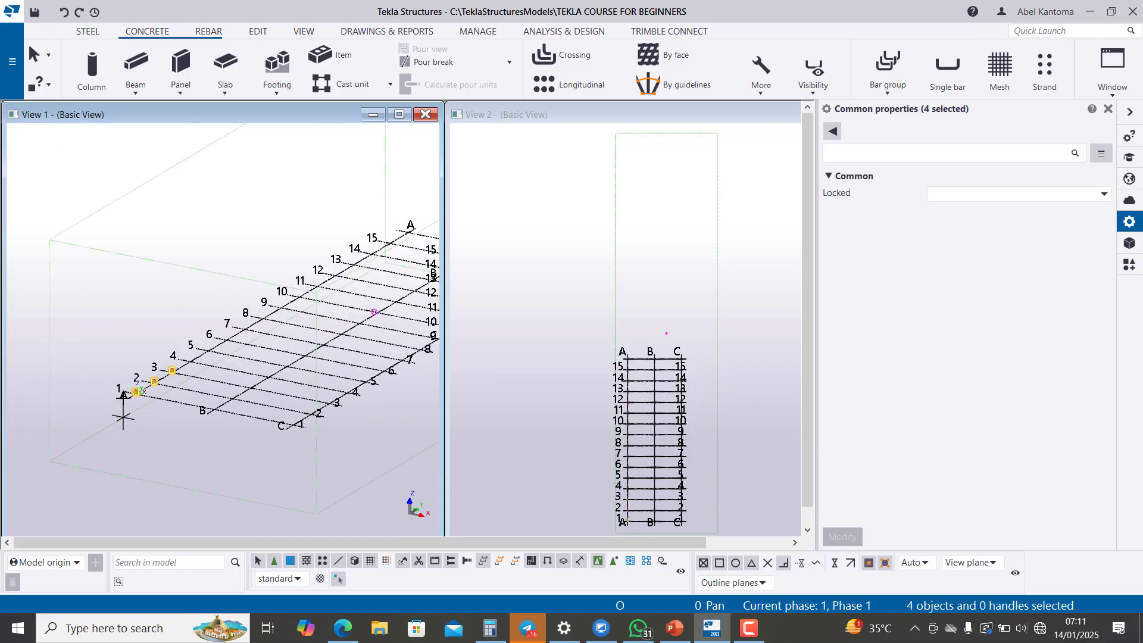
left_click(140, 393, "ctrl")
left_click(164, 377, "ctrl")
scroll(182, 357, "up", 5)
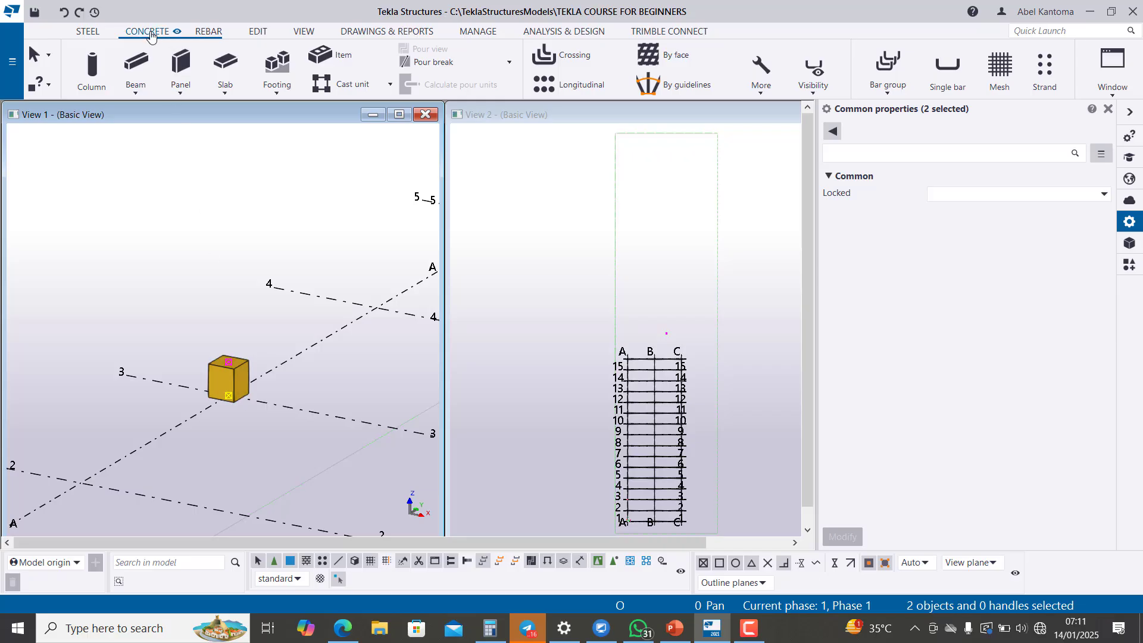
Open the Applications & components catalog and search it for "footi"
left_click(209, 32)
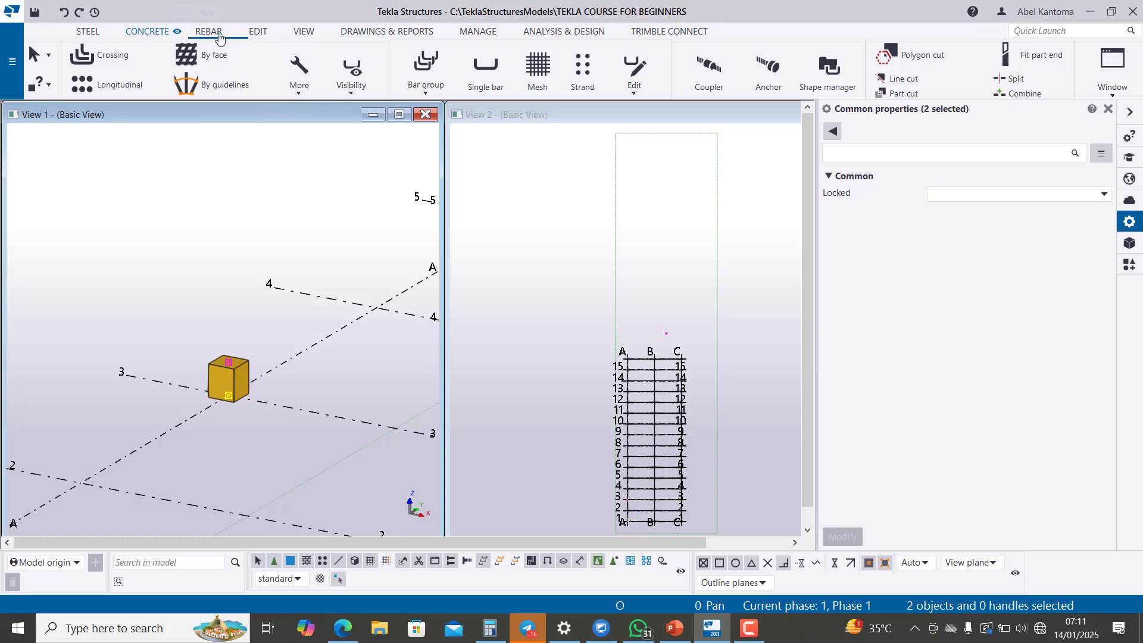
left_click(260, 33)
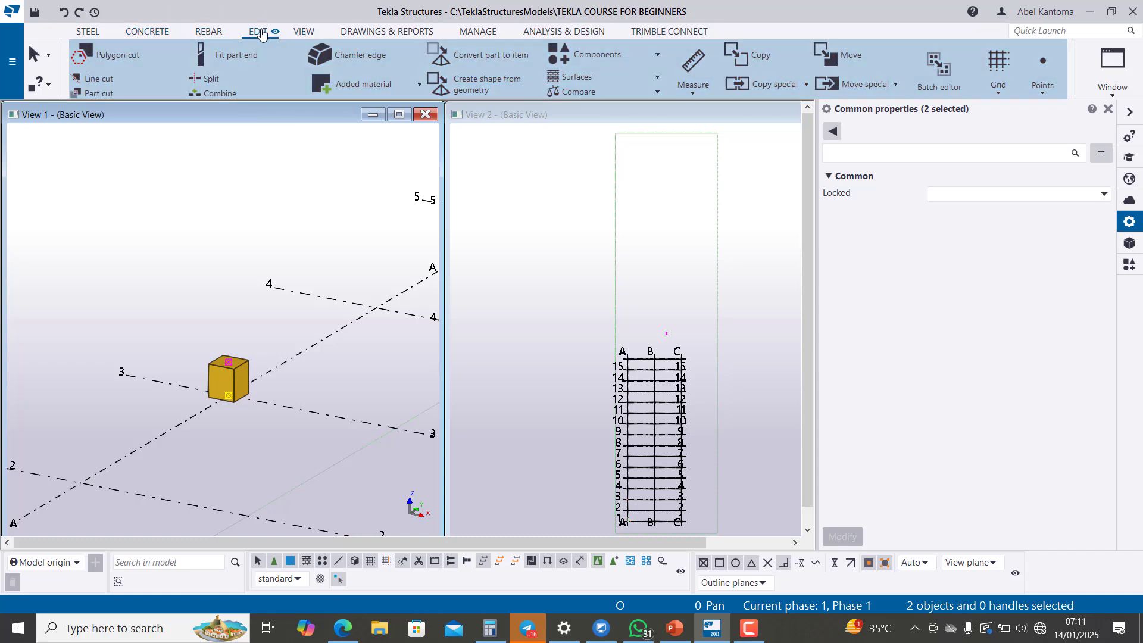
left_click(653, 55)
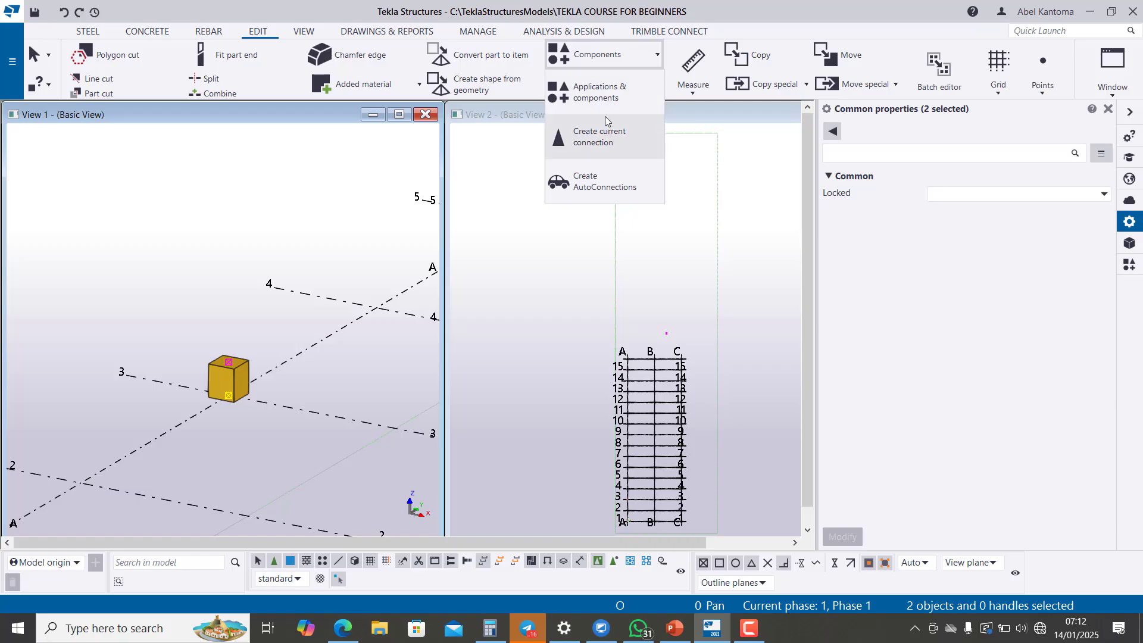
left_click(580, 94)
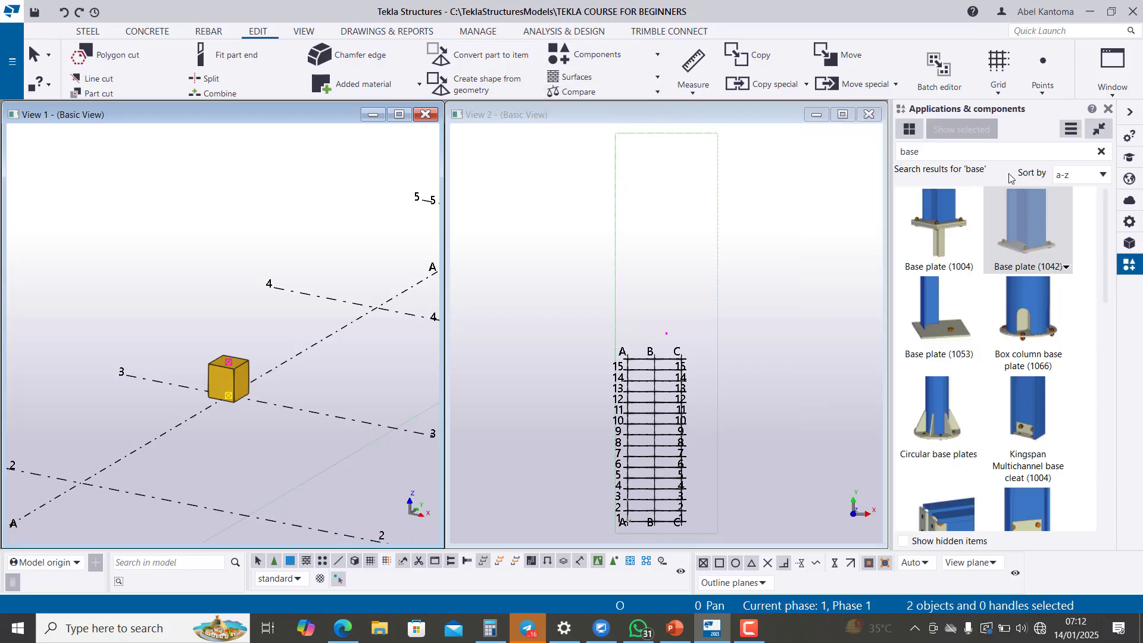
left_click_drag(952, 152, 892, 154)
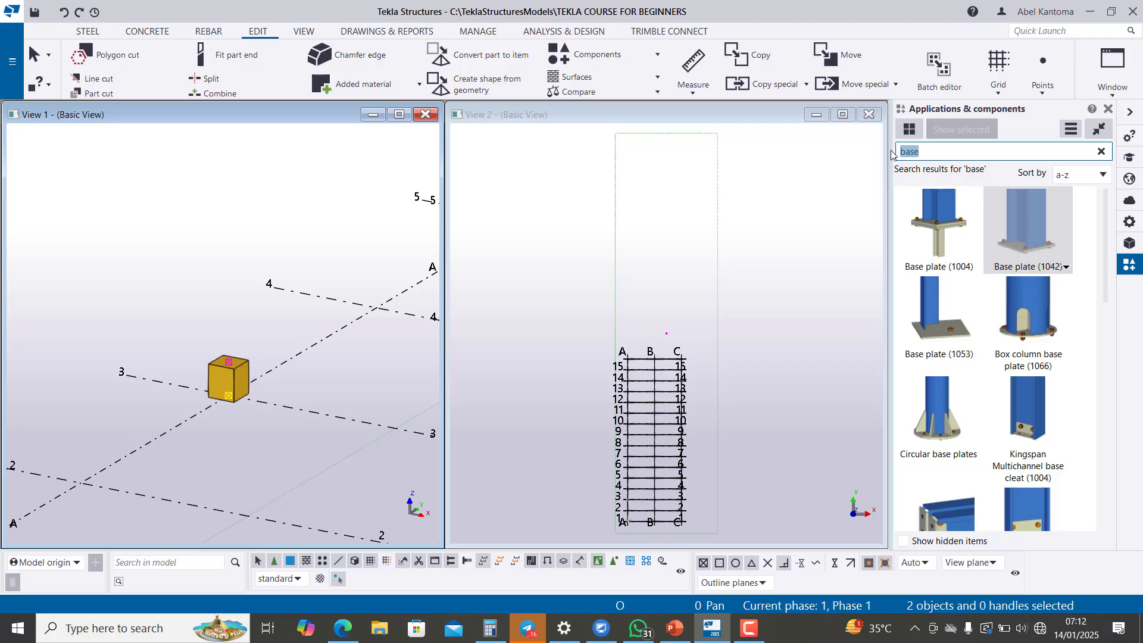
type("footi")
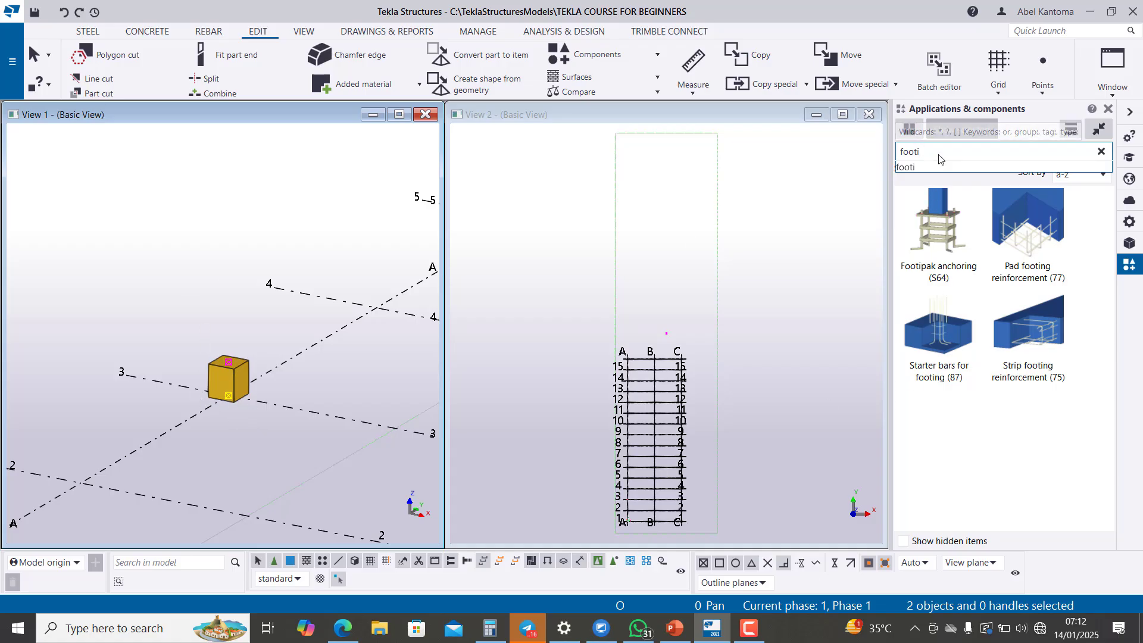
Try to apply the Footipak anchoring (S64) component to the concrete column at A-3
left_click(944, 225)
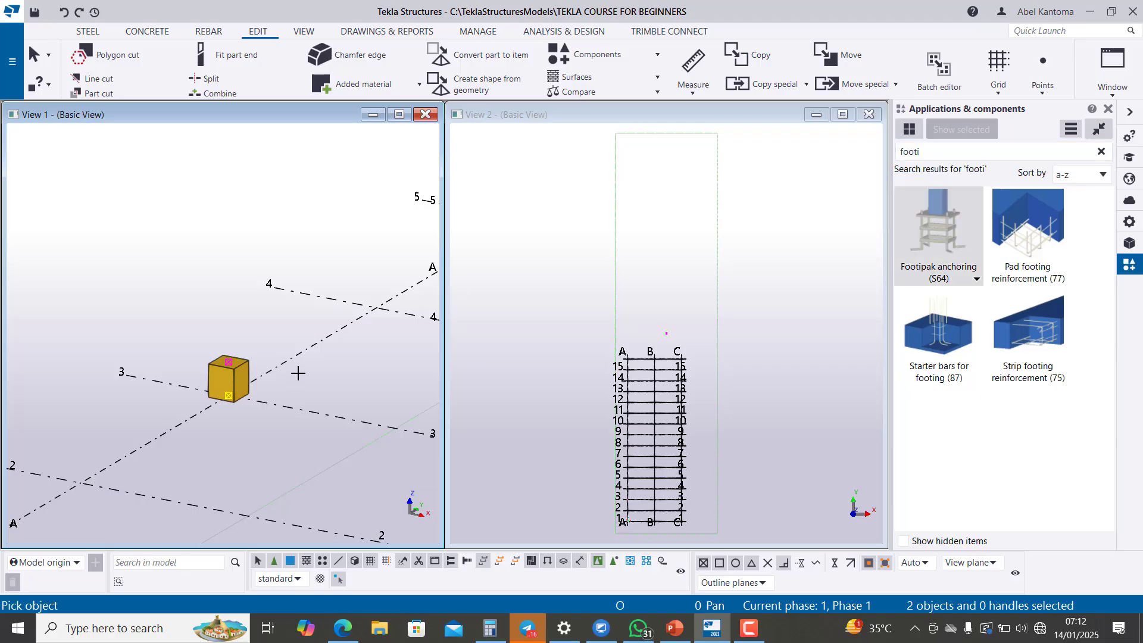
left_click(240, 378)
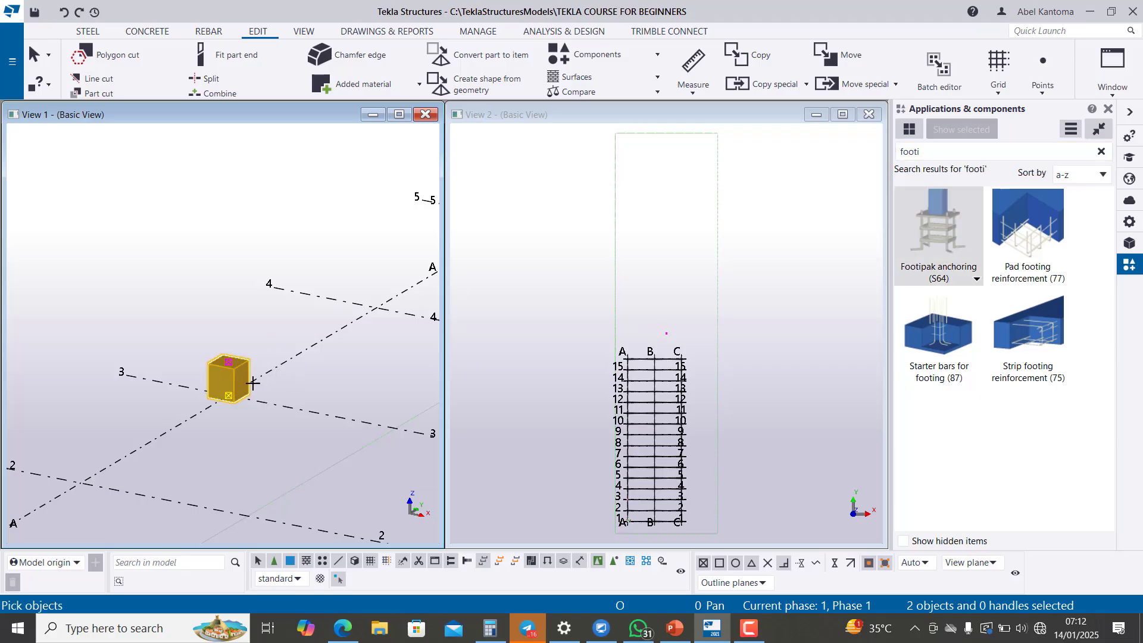
scroll(221, 394, "up", 3)
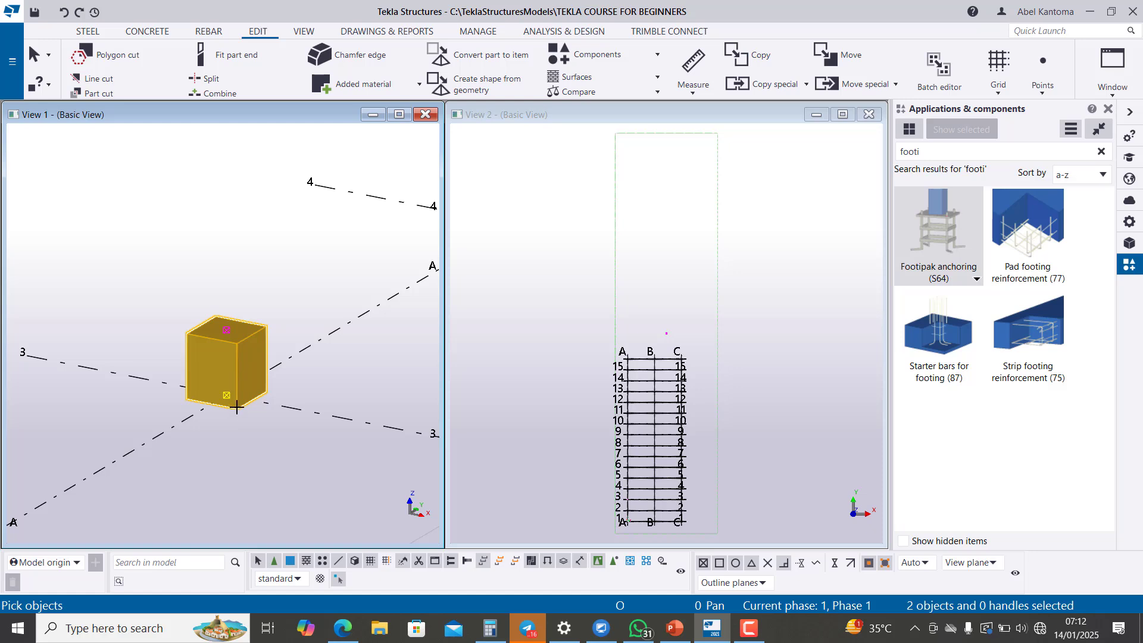
right_click(246, 382)
left_click(256, 388)
left_click(252, 356)
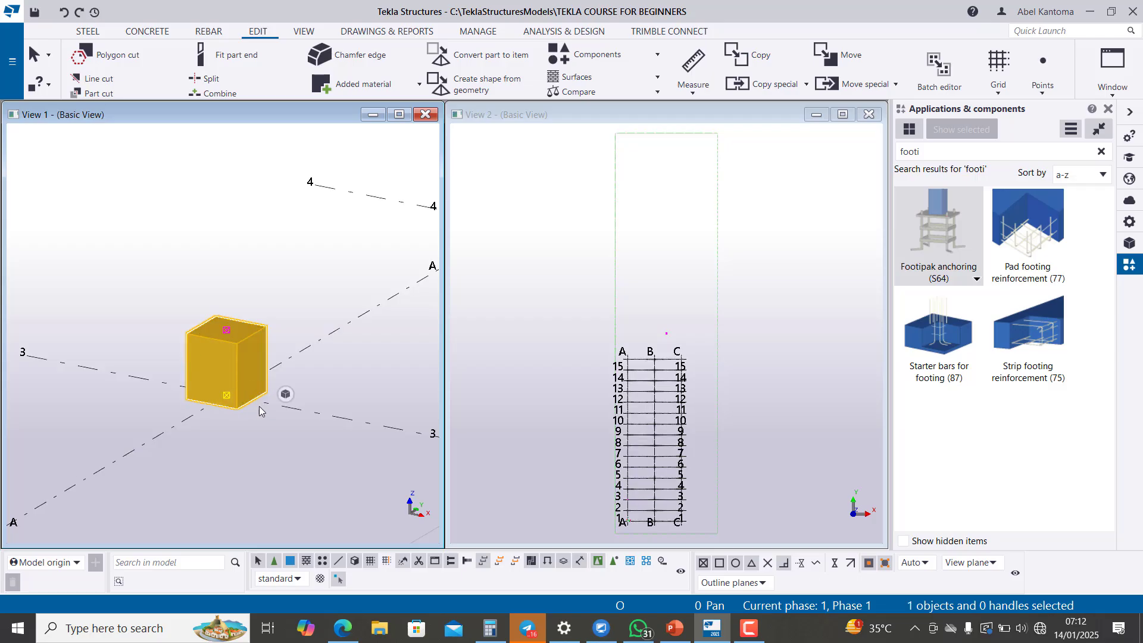
left_click(931, 238)
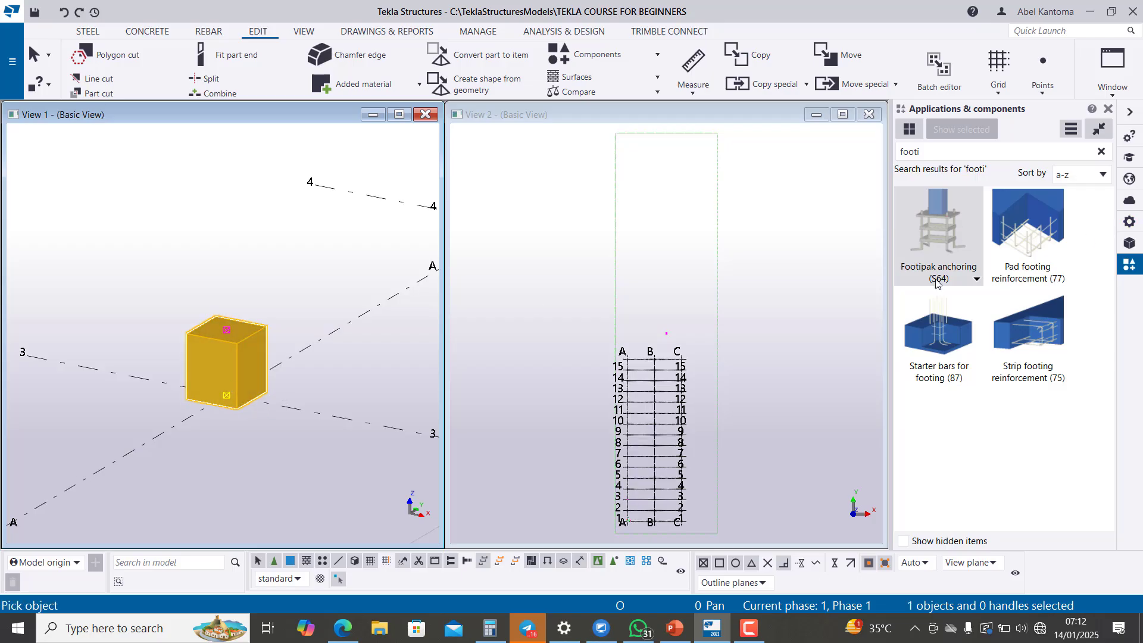
left_click(976, 279)
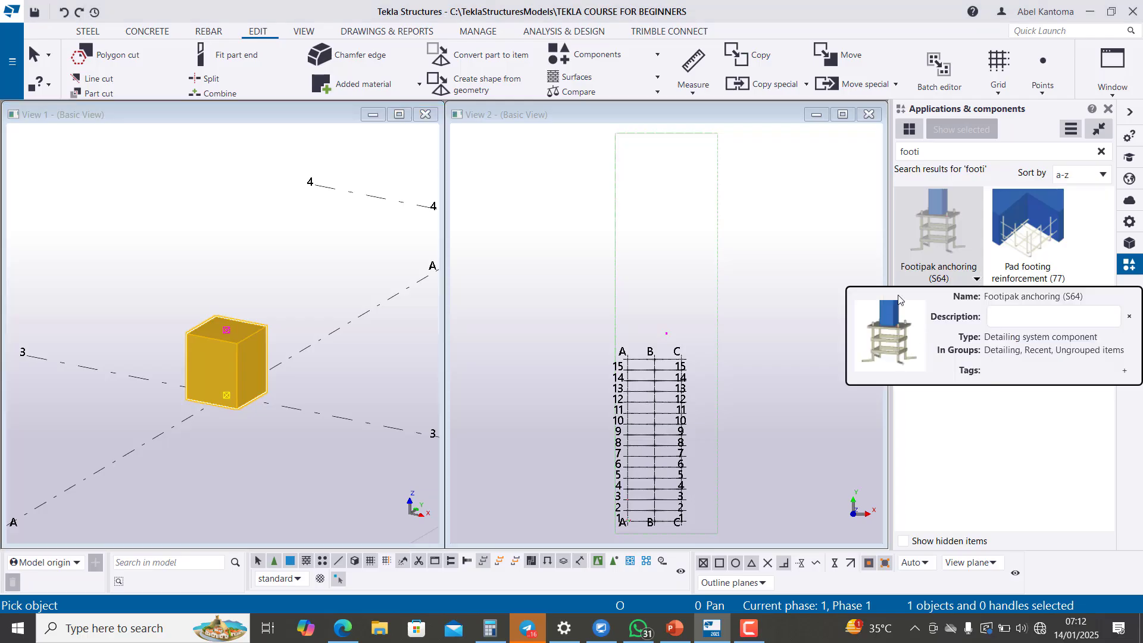
left_click(270, 411)
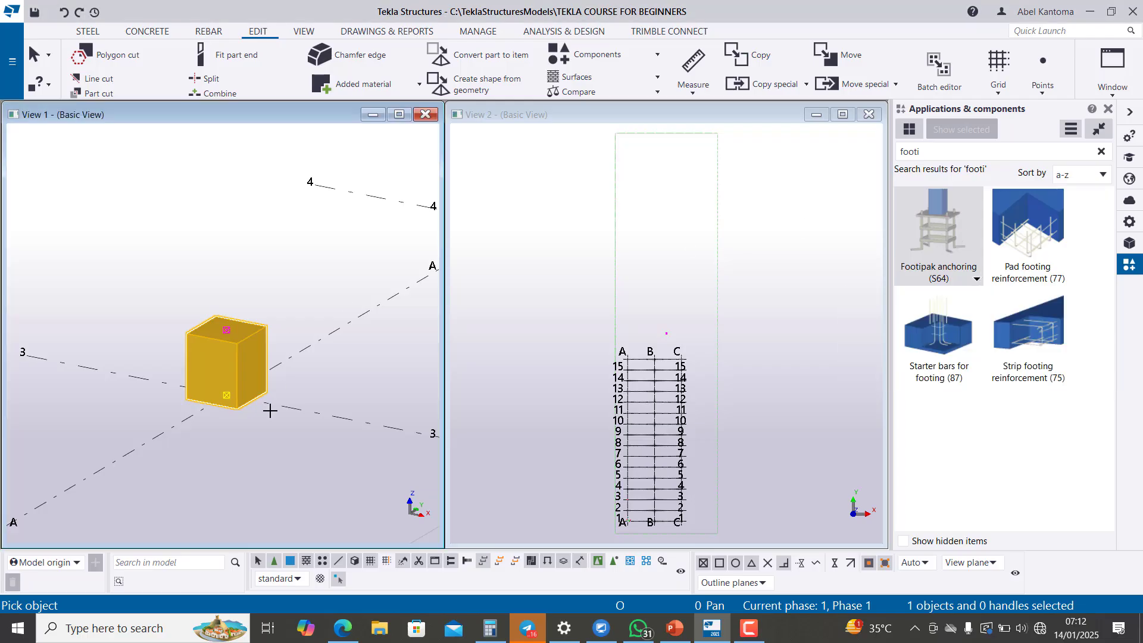
left_click(238, 362)
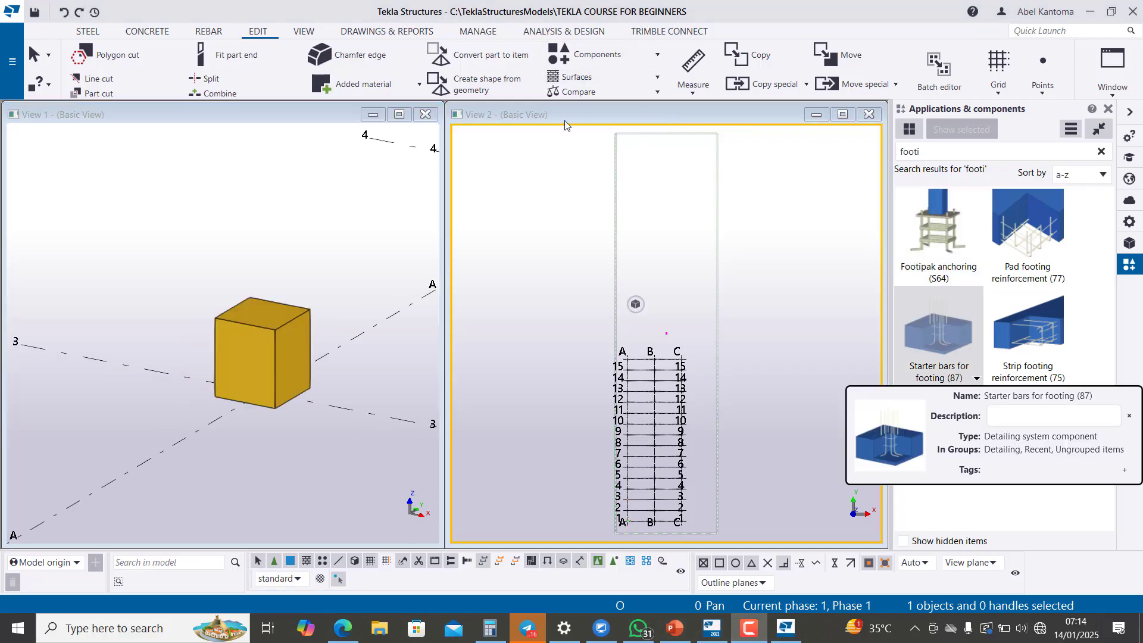
Apply the Pad footing reinforcement (77) component to the concrete column at grid intersection A-3 and end the command
left_click(807, 281)
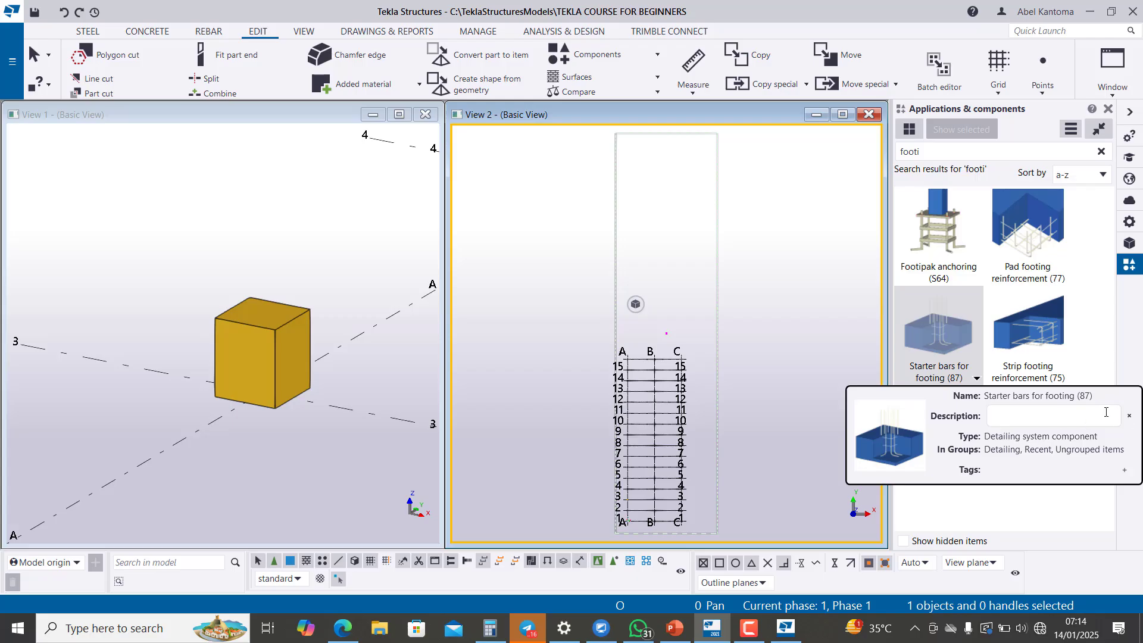
left_click(1101, 416)
left_click(933, 338)
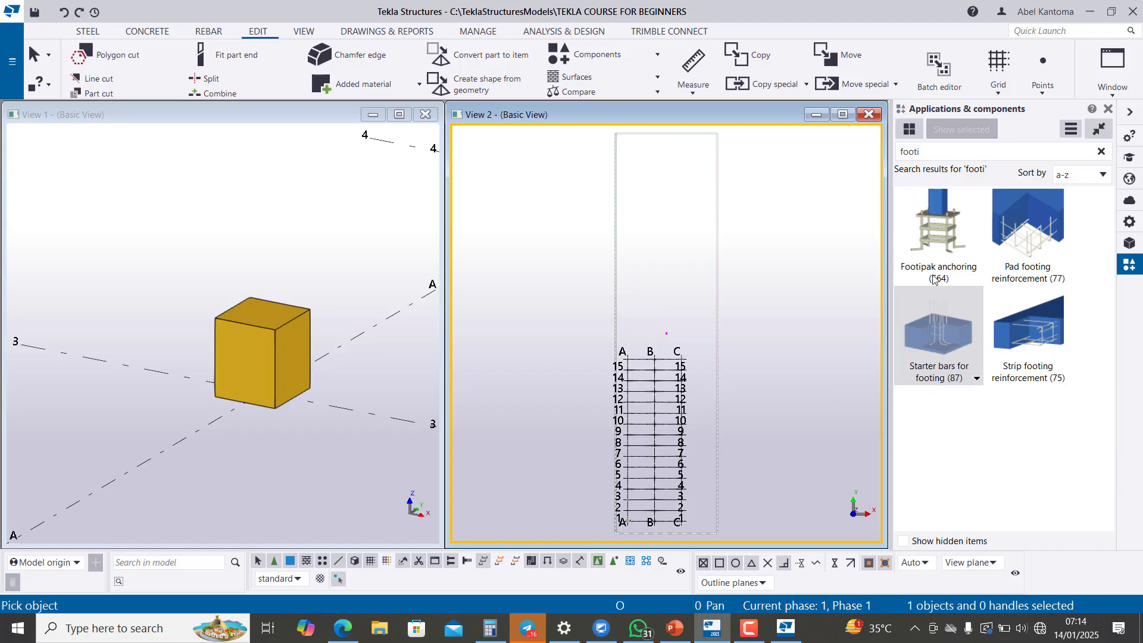
left_click(1021, 237)
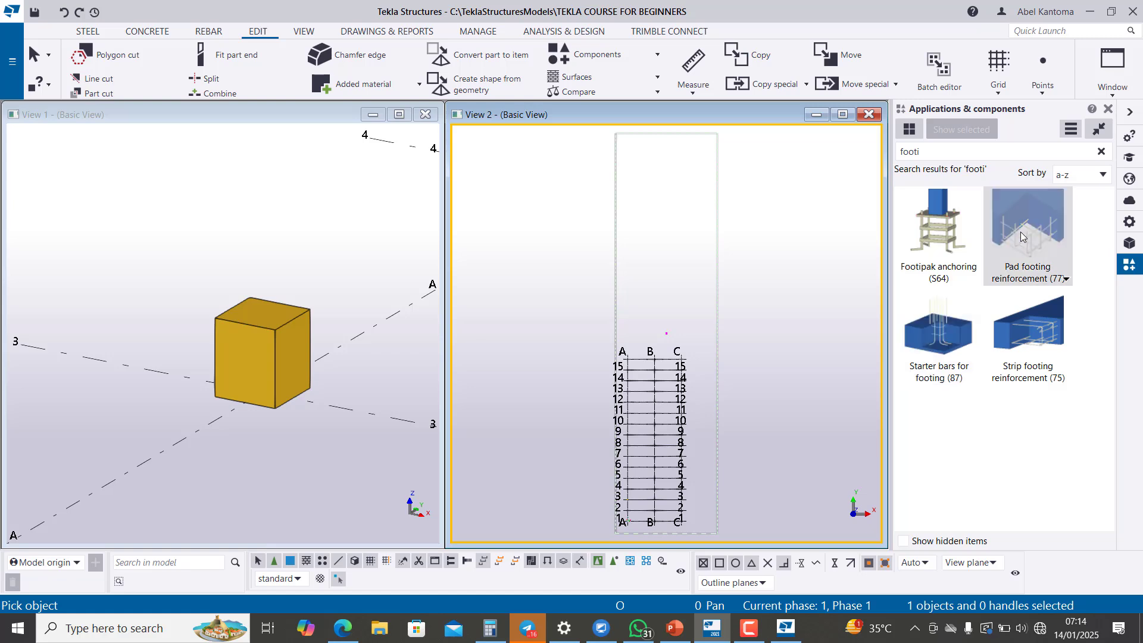
left_click(275, 375)
scroll(209, 372, "up", 2)
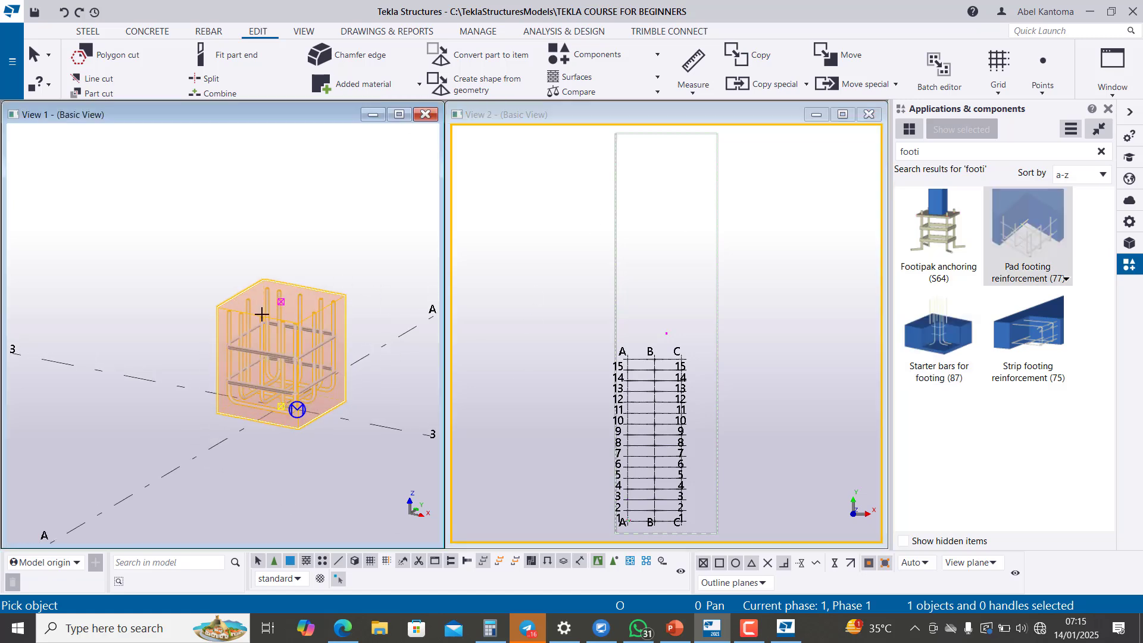
scroll(278, 368, "up", 4)
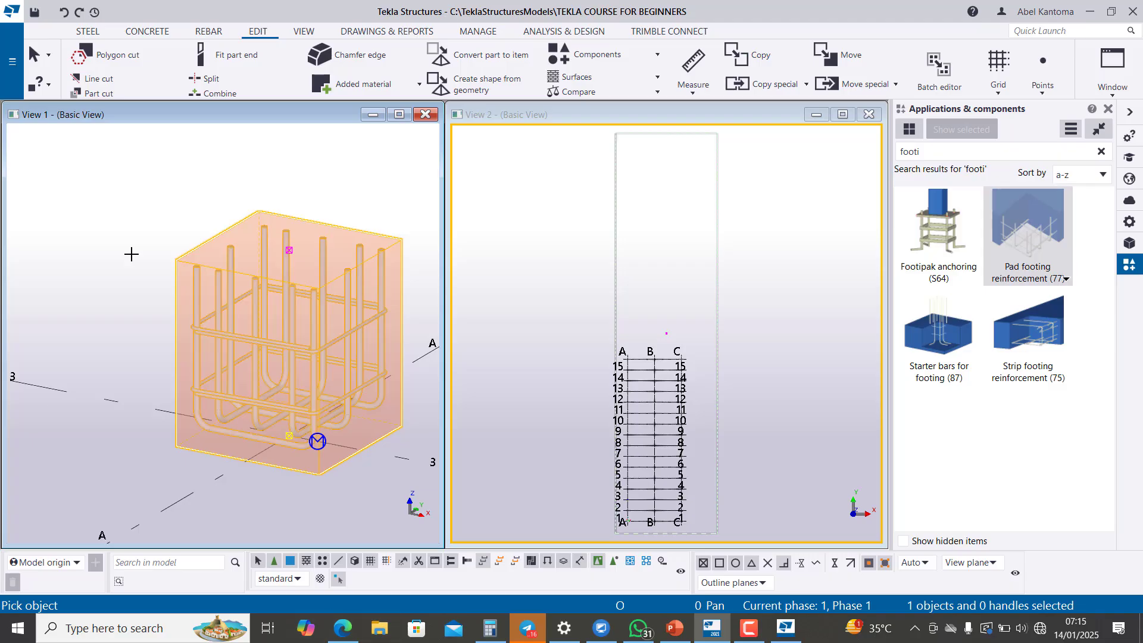
scroll(133, 325, "down", 3)
scroll(154, 322, "down", 3)
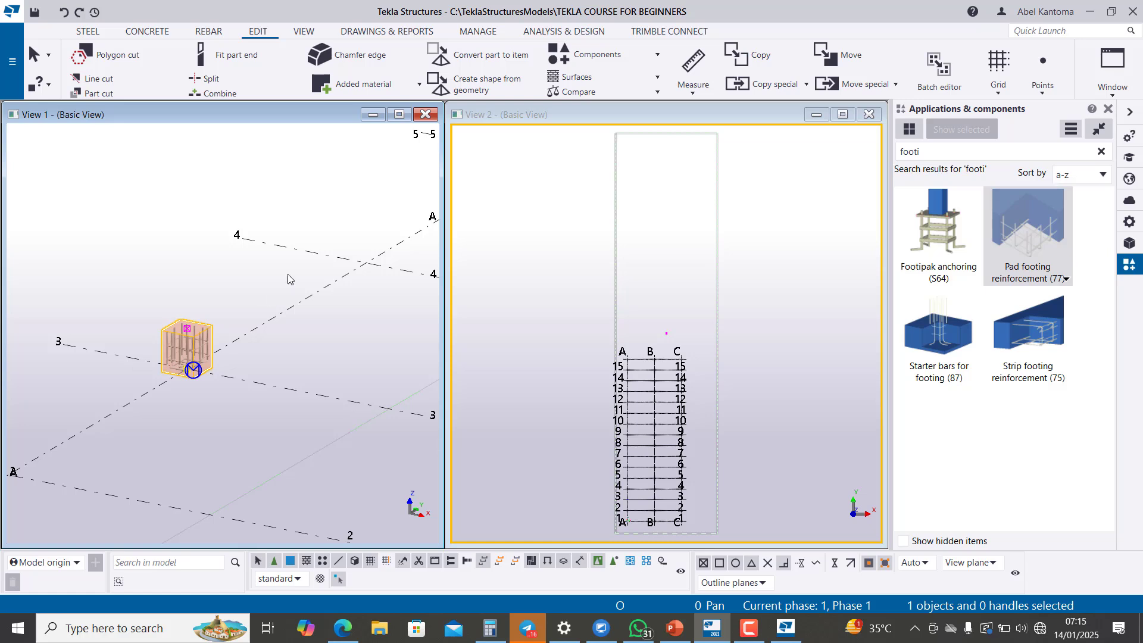
left_click(274, 301)
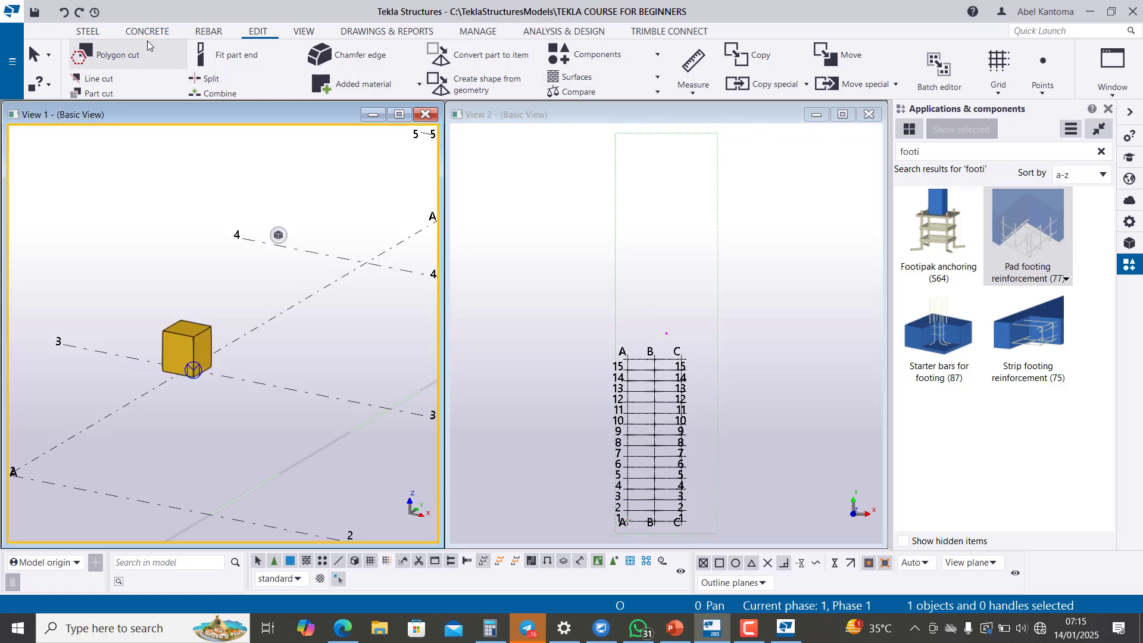
Show the parts in View 1 as wireframe to inspect the reinforcement inside the column at A-3
scroll(147, 366, "down", 2)
scroll(152, 357, "up", 4)
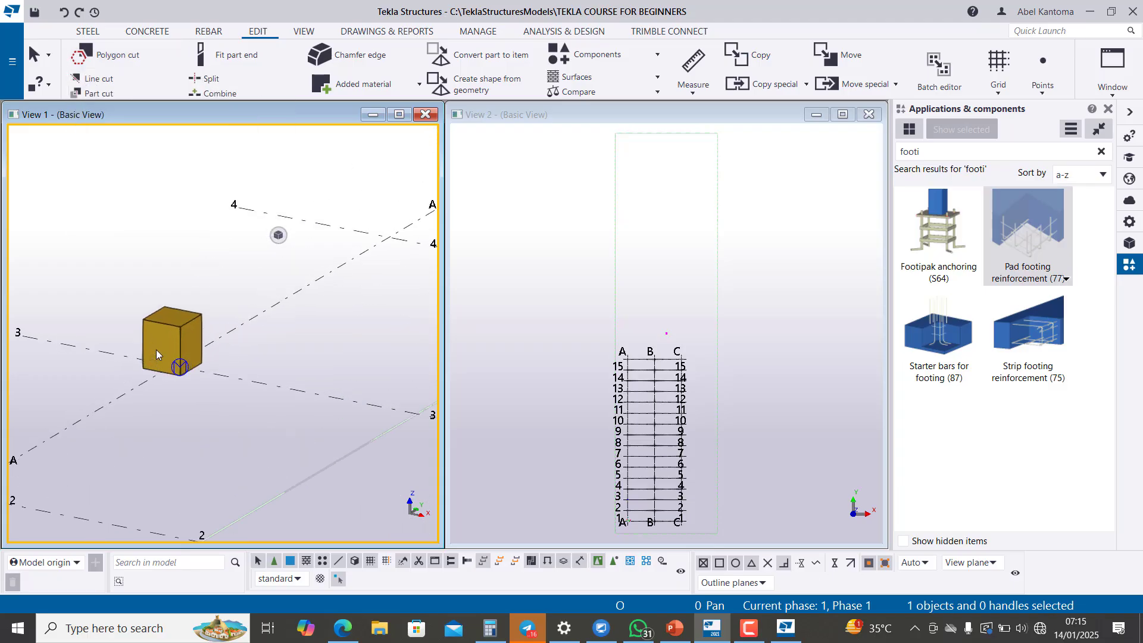
left_click(175, 336)
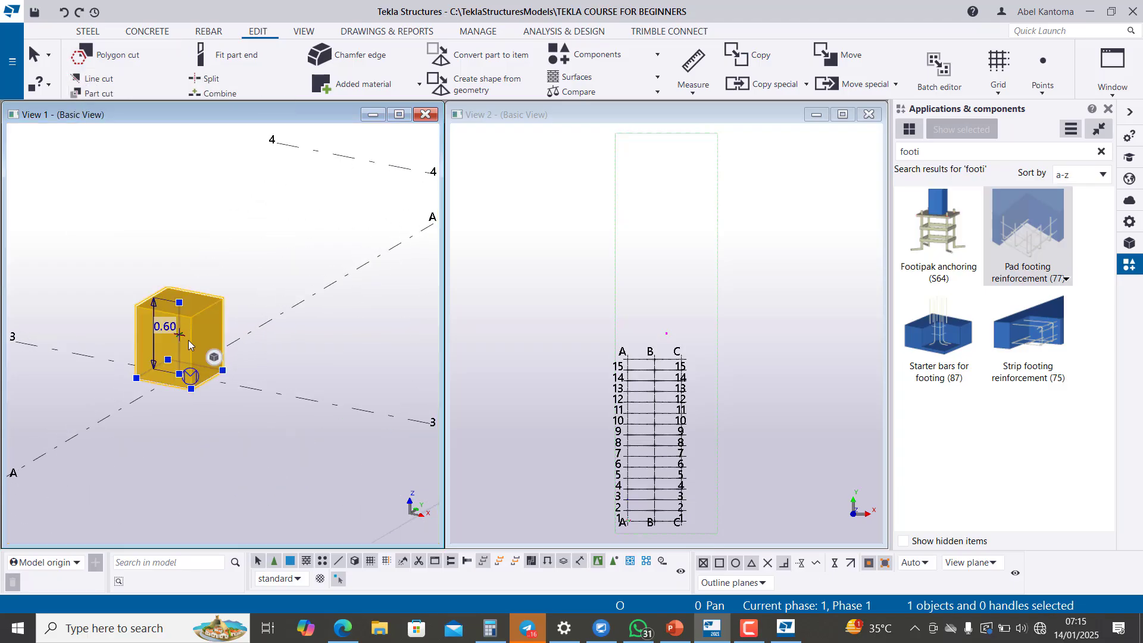
left_click(250, 287)
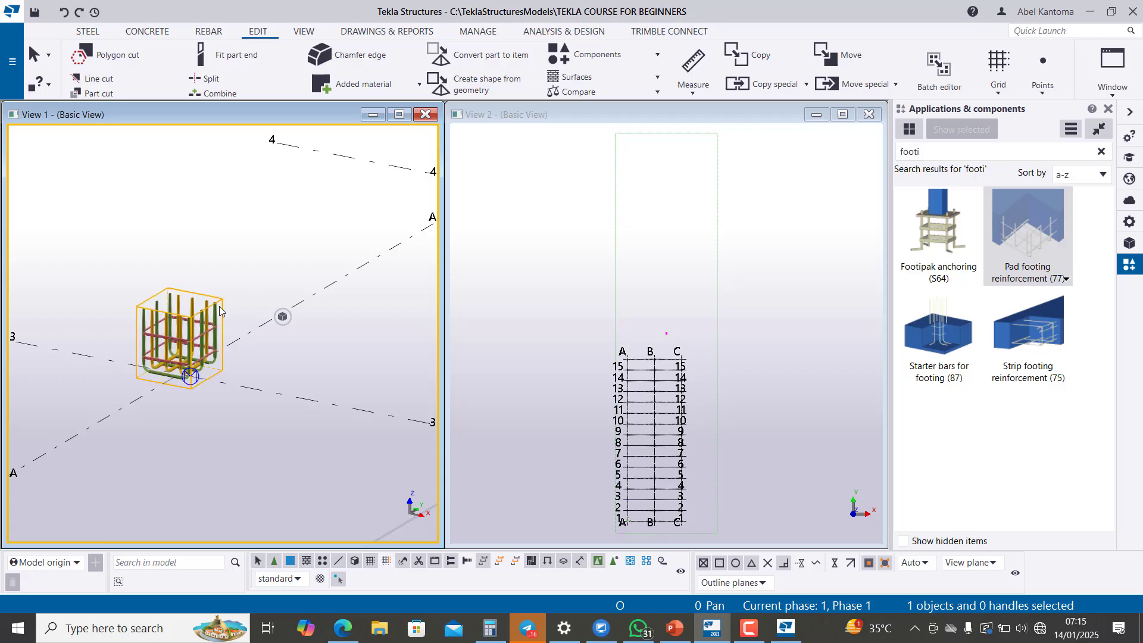
scroll(218, 293, "up", 2)
scroll(218, 293, "up", 1)
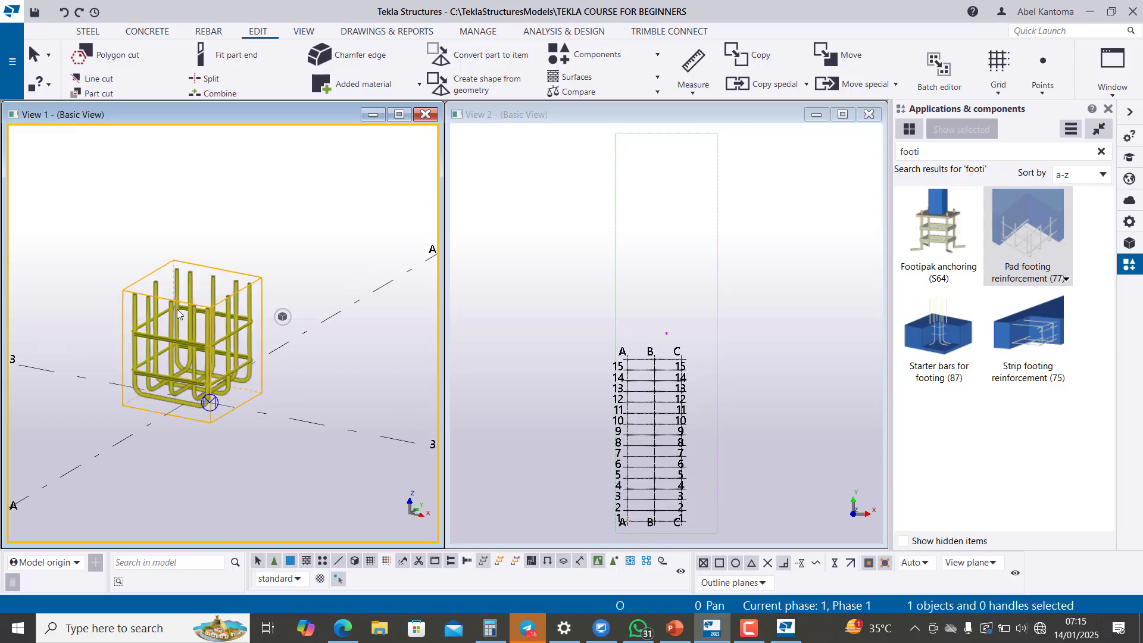
Compare the other part representations in View 1, including shaded wireframe, rendered and show only selected, and return to rendered
key("ctrl+2")
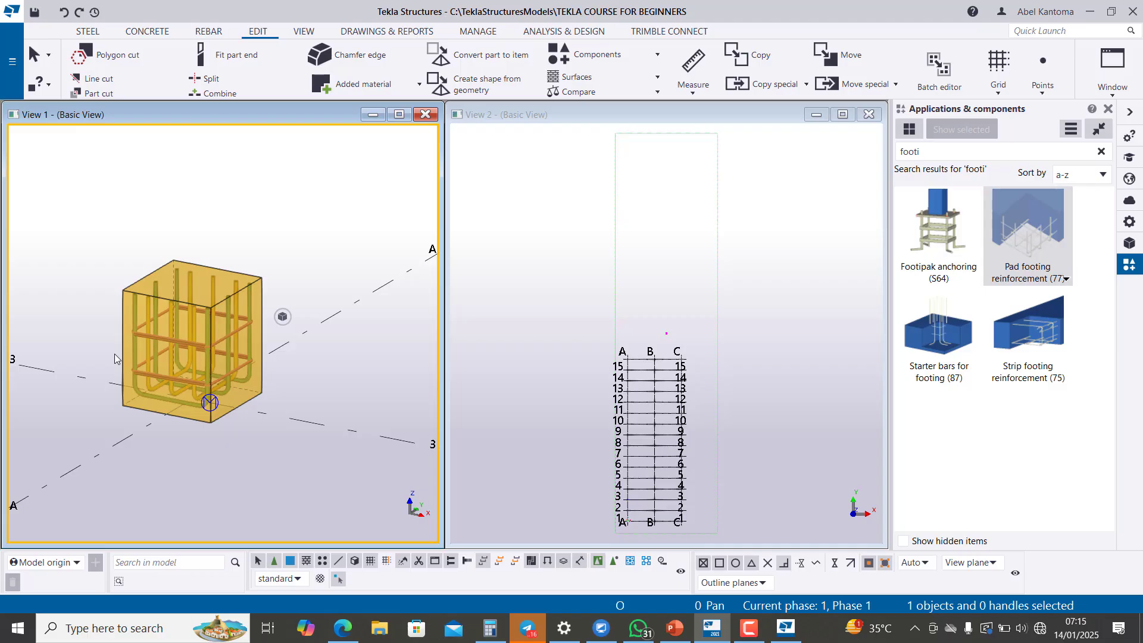
key("ctrl+3")
key("ctrl+4")
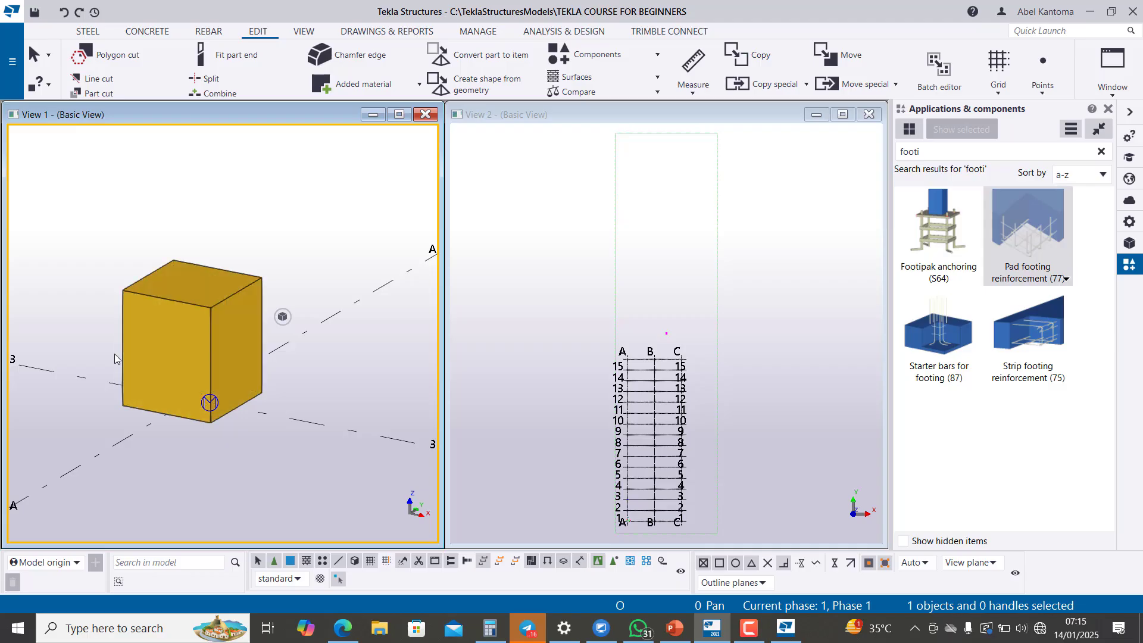
key("ctrl+5")
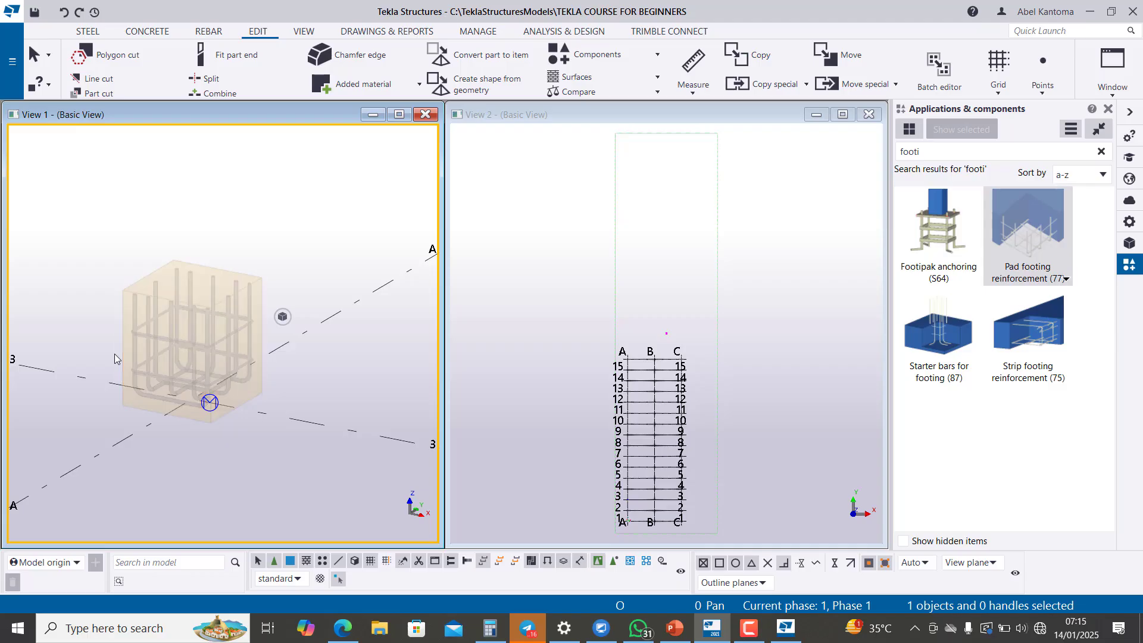
key("ctrl+6")
key("ctrl+7")
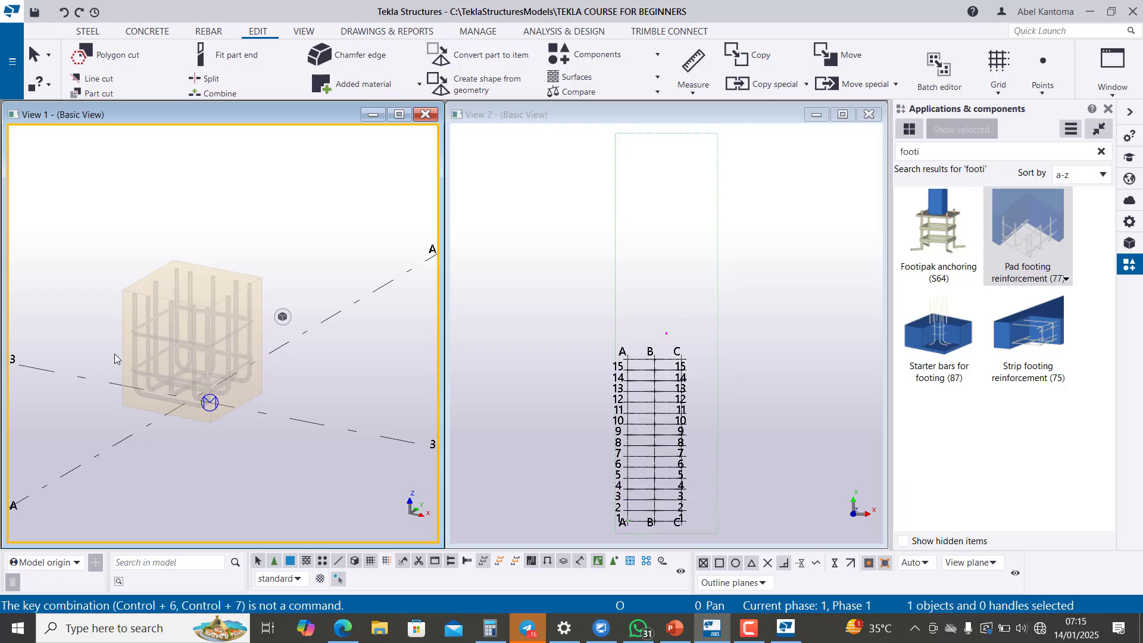
key("ctrl+8")
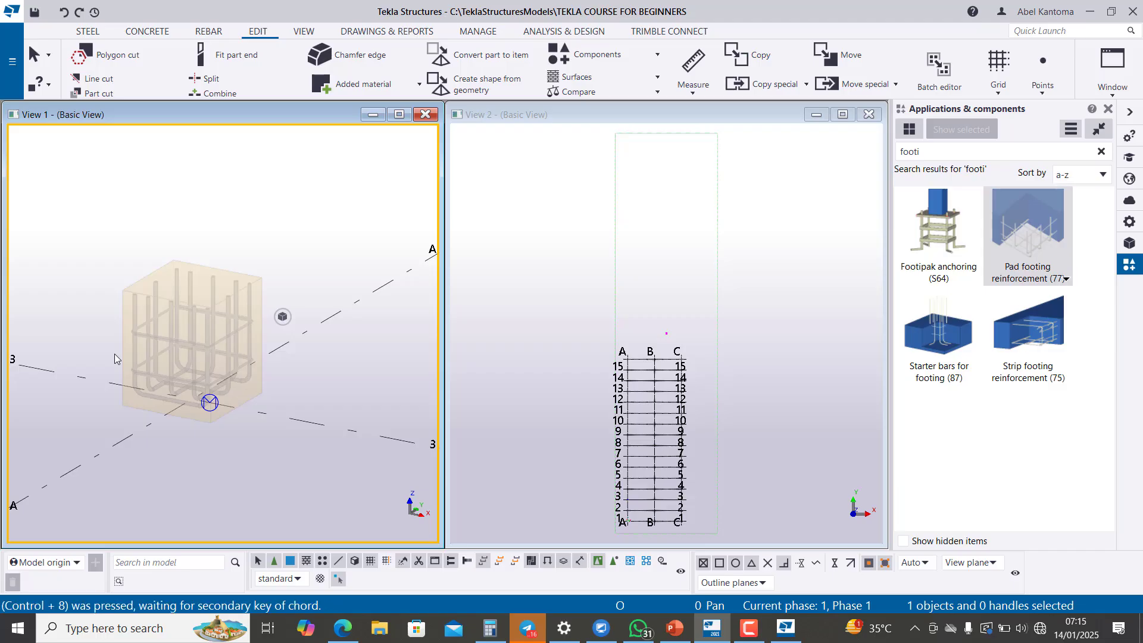
key("ctrl+4")
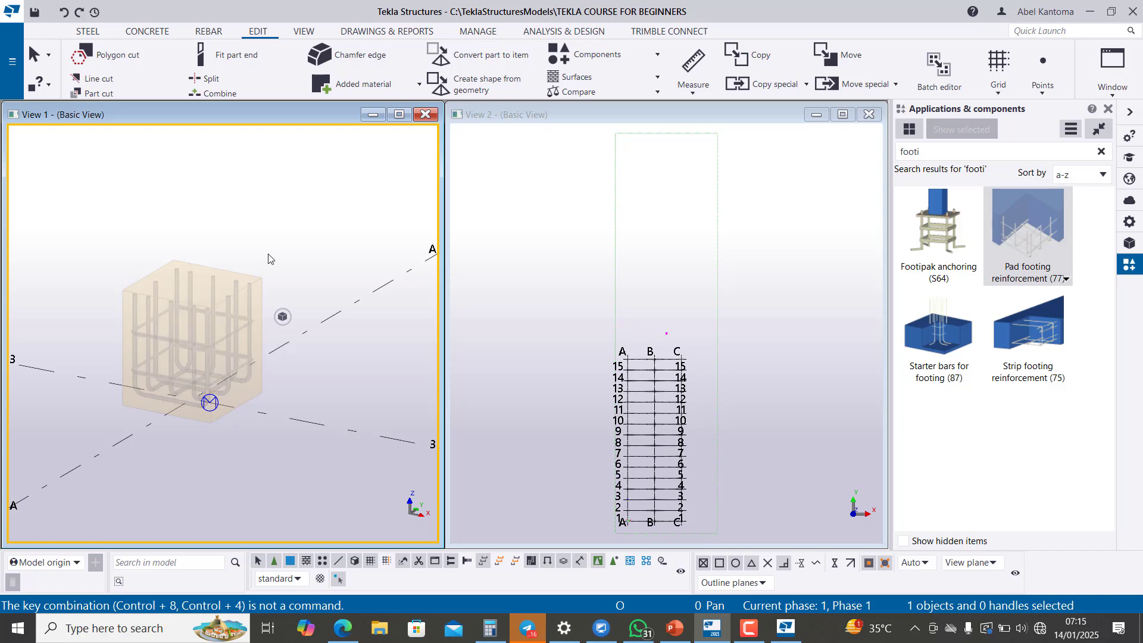
key("ctrl+4")
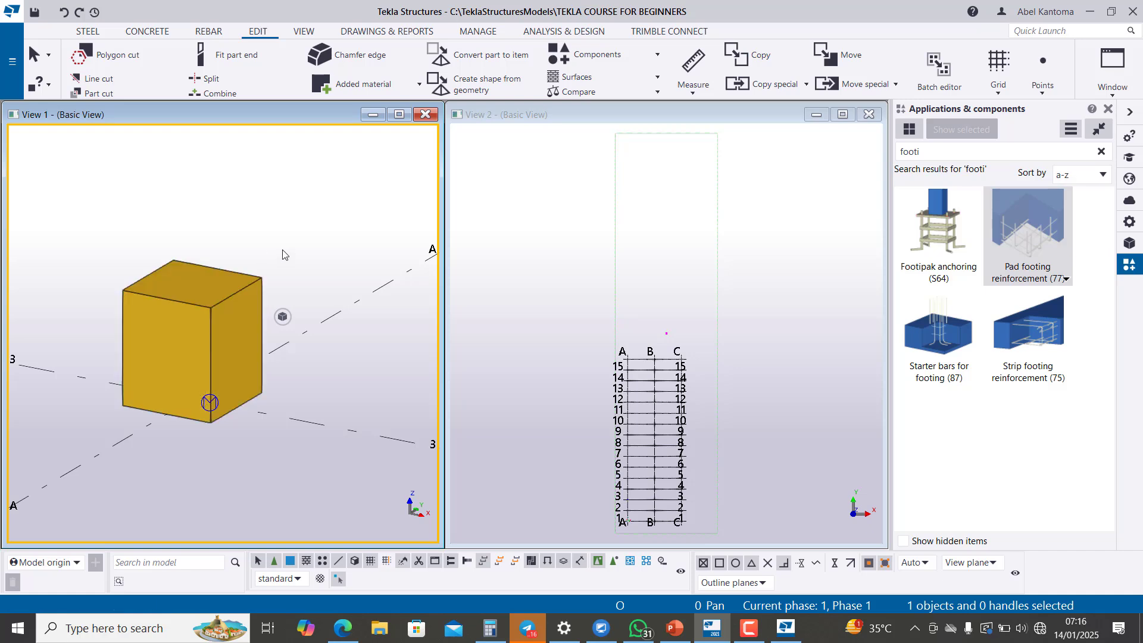
scroll(209, 342, "down", 6)
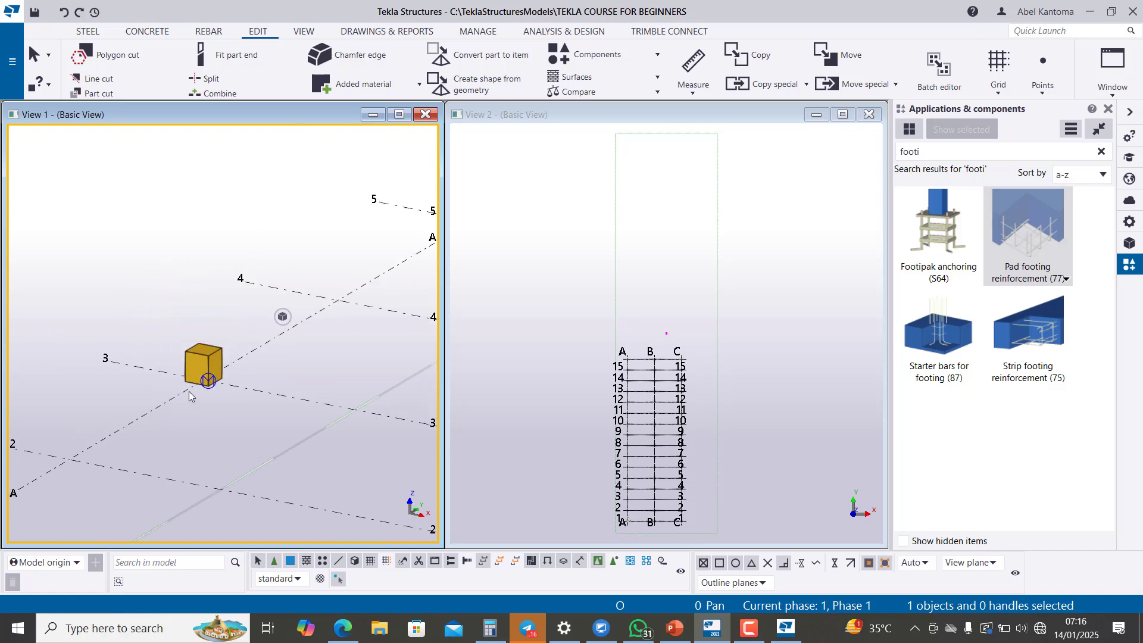
scroll(196, 384, "down", 3)
scroll(111, 316, "down", 3)
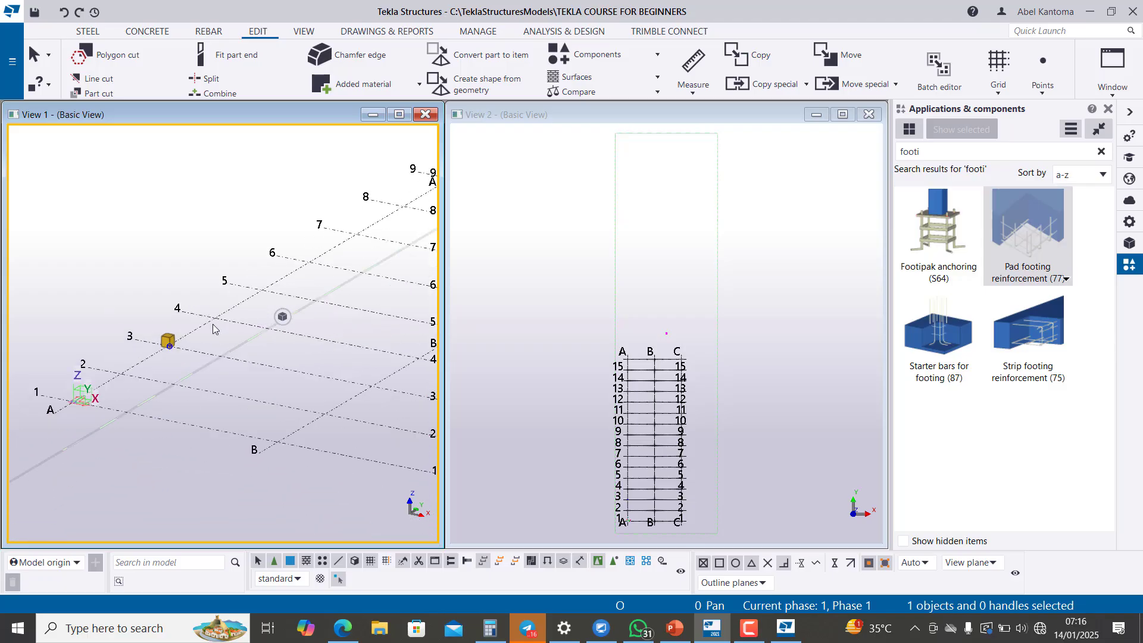
scroll(167, 348, "up", 6)
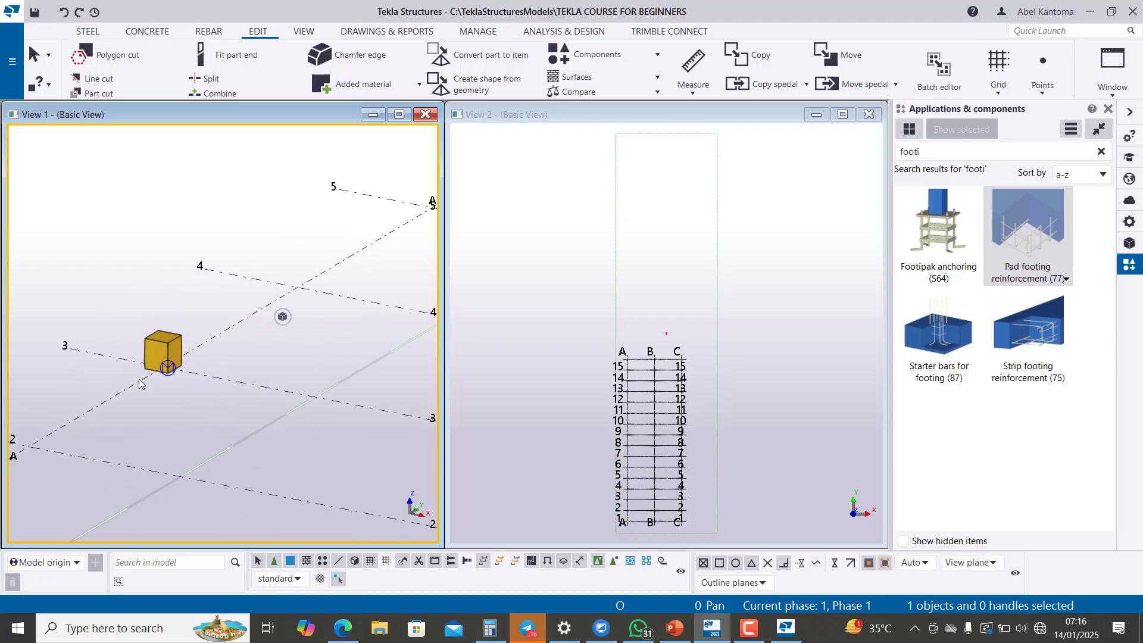
scroll(244, 395, "down", 4)
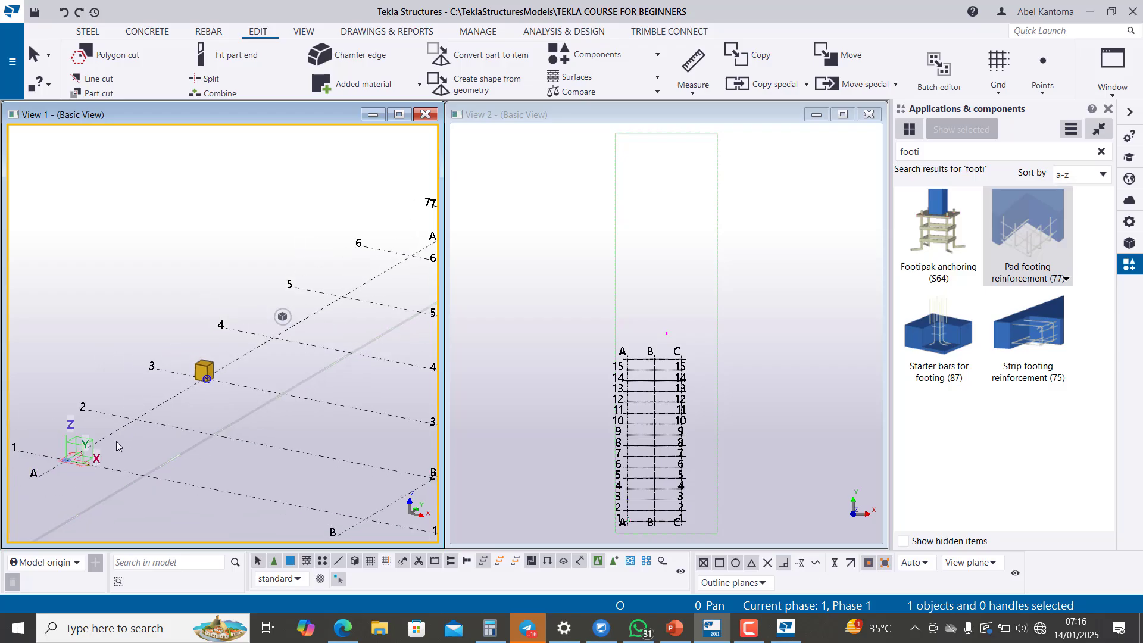
scroll(116, 447, "up", 2)
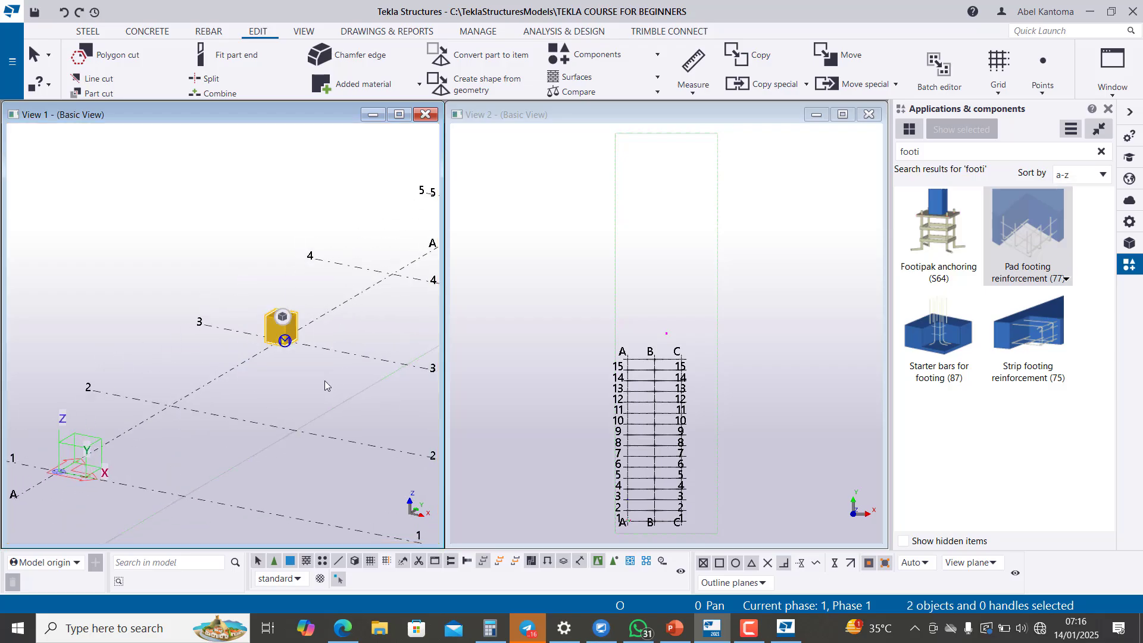
scroll(145, 366, "down", 1)
scroll(146, 366, "down", 3)
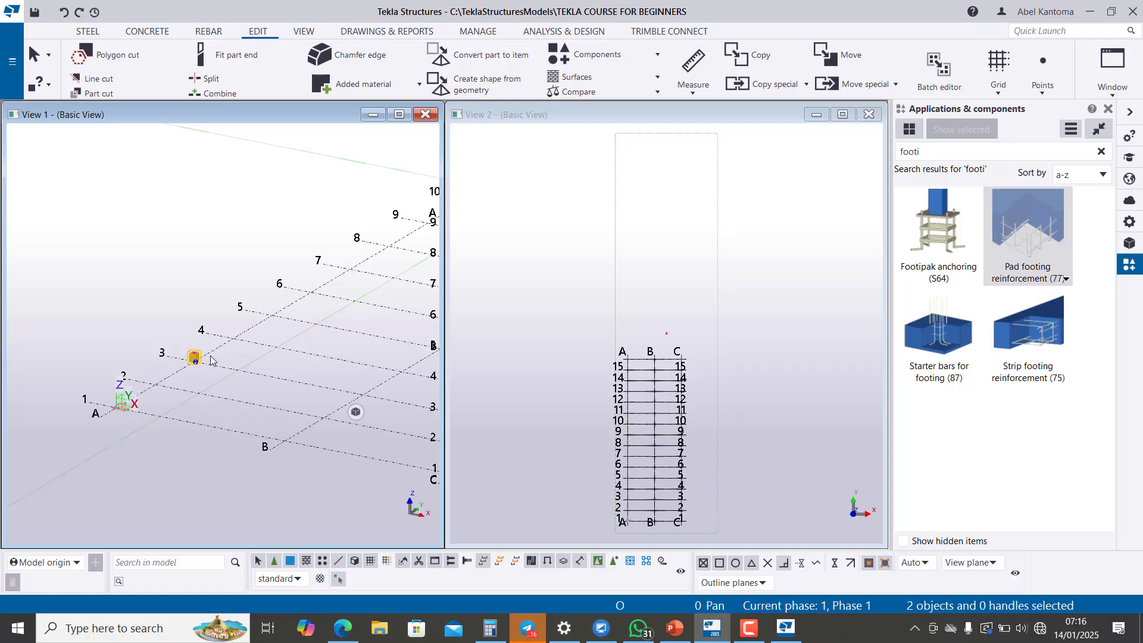
scroll(176, 320, "up", 4)
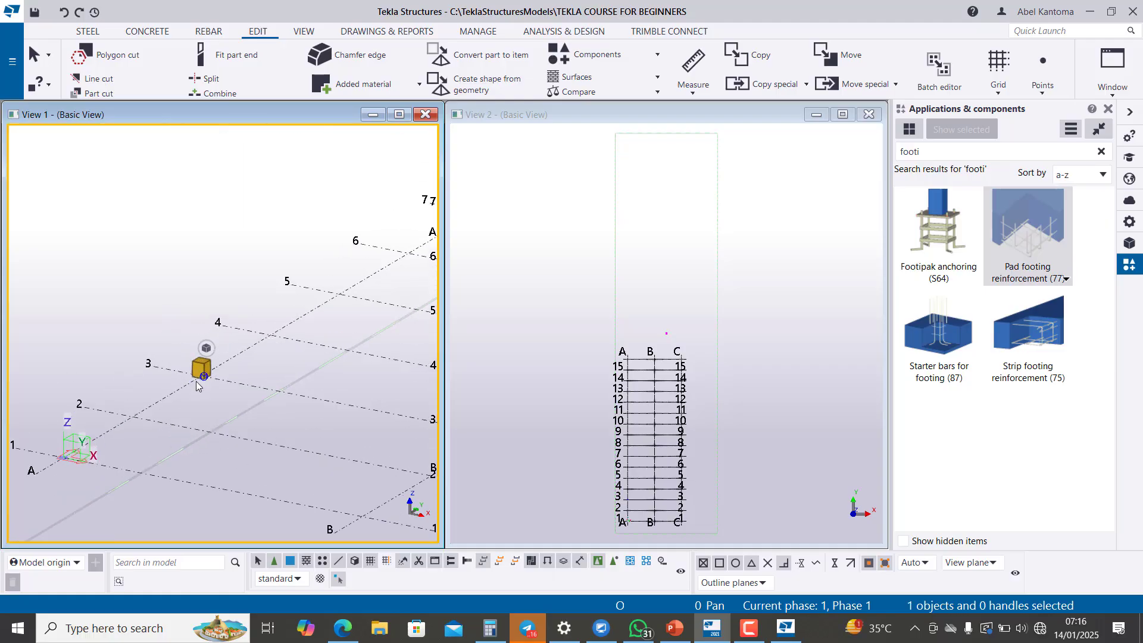
Create a steel column standing on top of the concrete column at A-3 and end the command
left_click(95, 31)
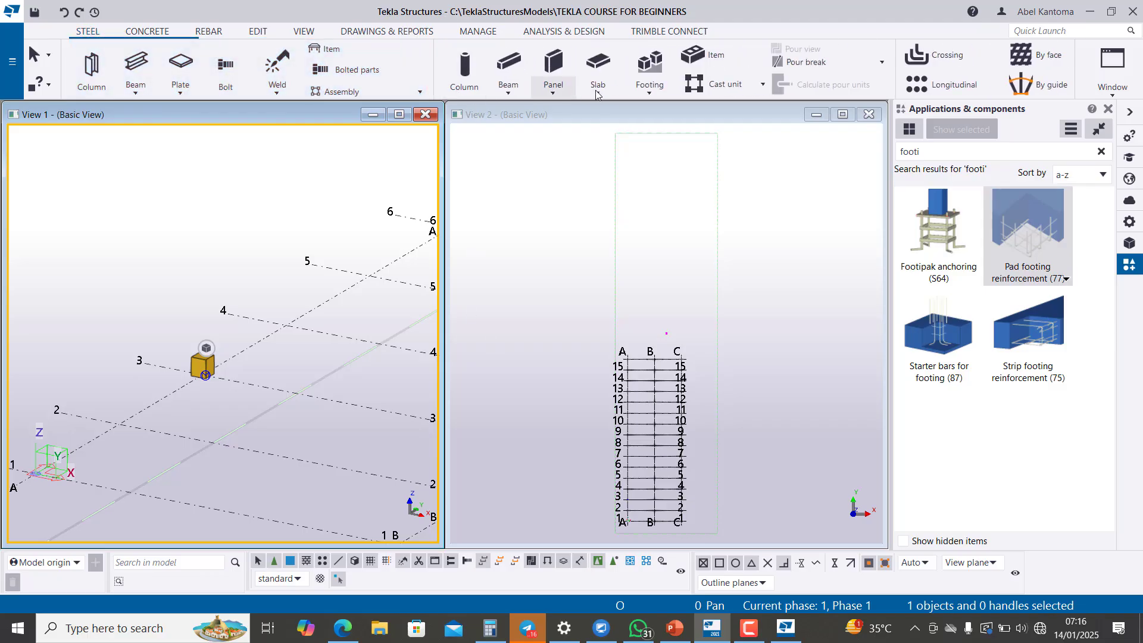
left_click(92, 70)
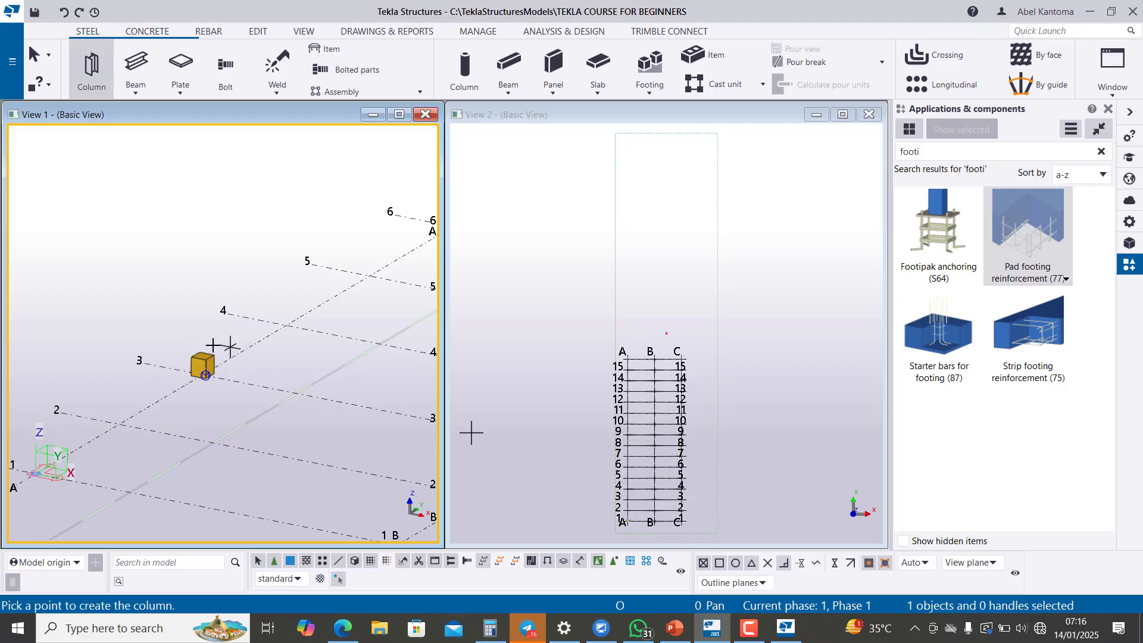
scroll(205, 347, "up", 2)
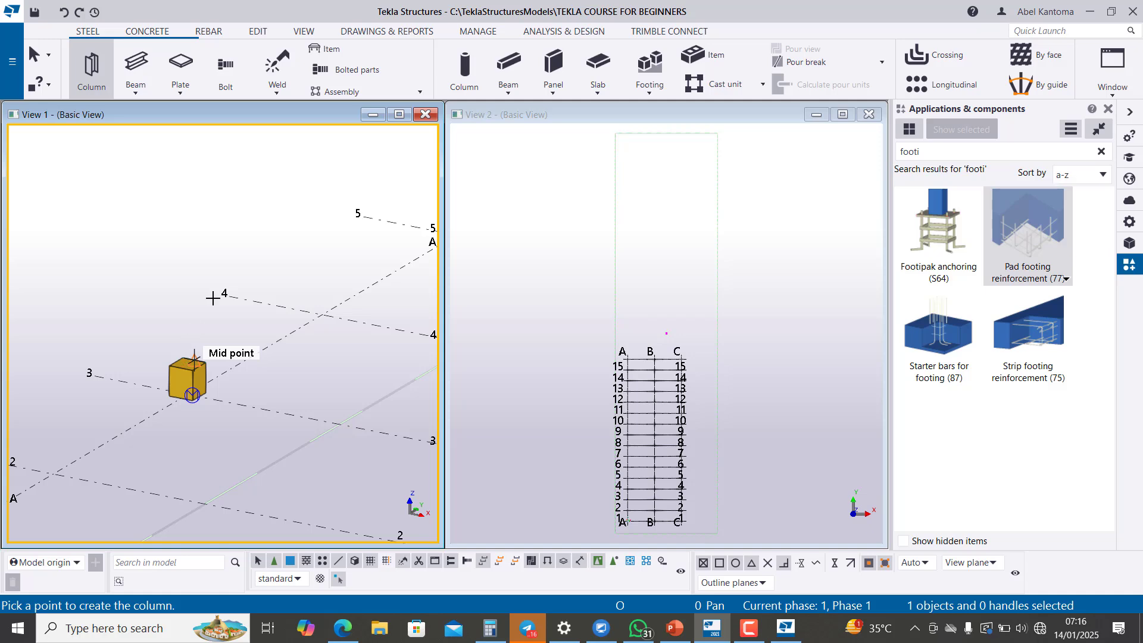
scroll(242, 311, "up", 2)
left_click(242, 311)
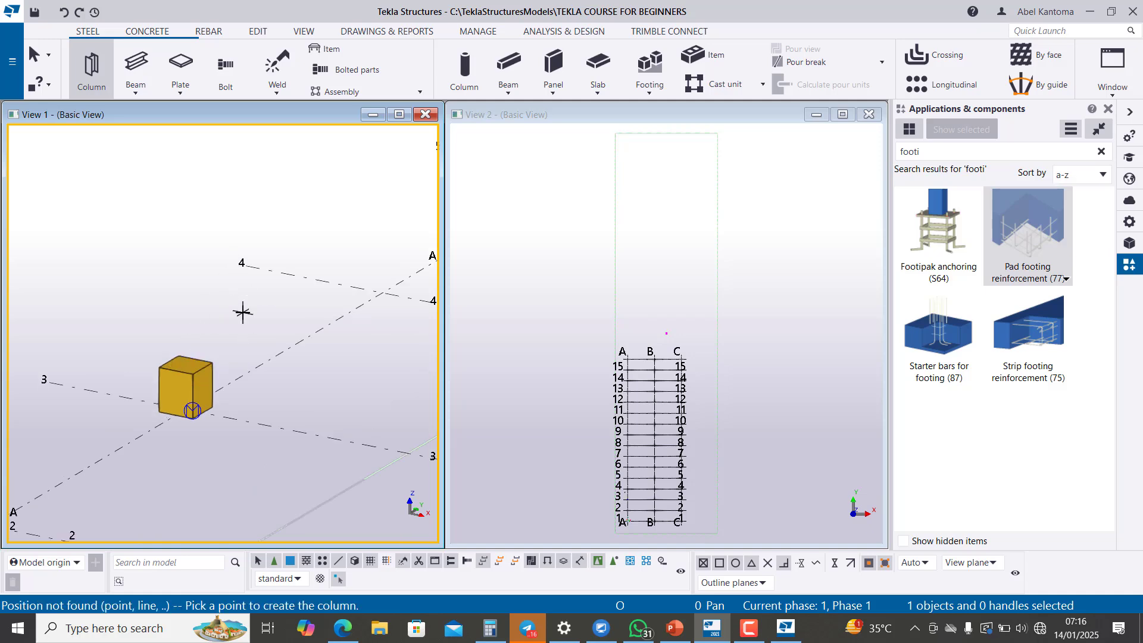
left_click(189, 320)
scroll(281, 387, "down", 2)
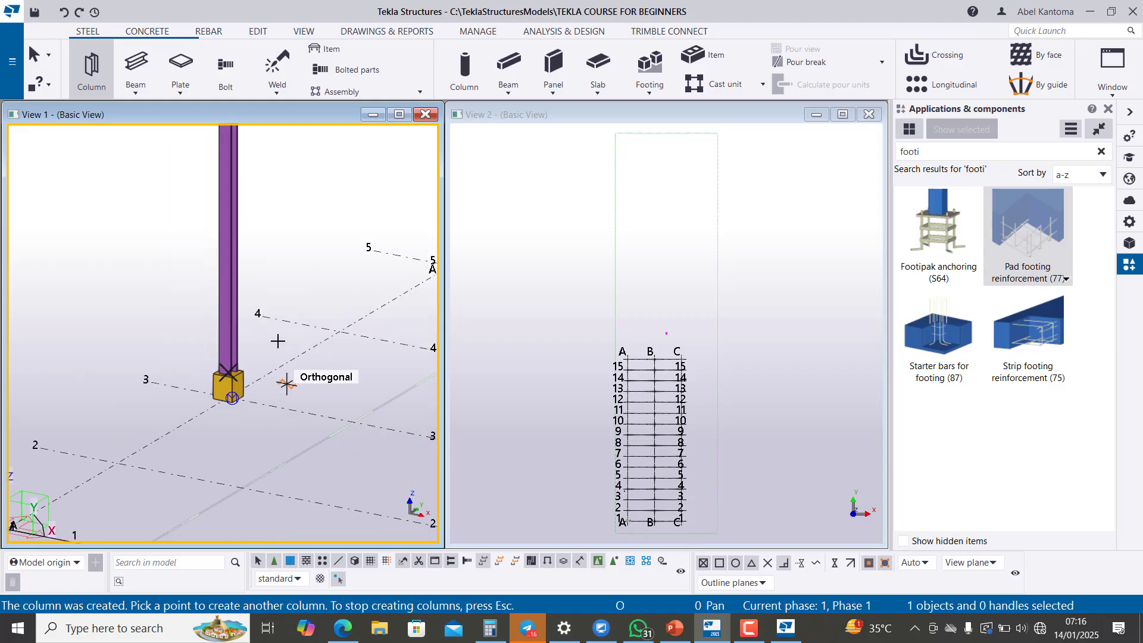
scroll(256, 338, "down", 1)
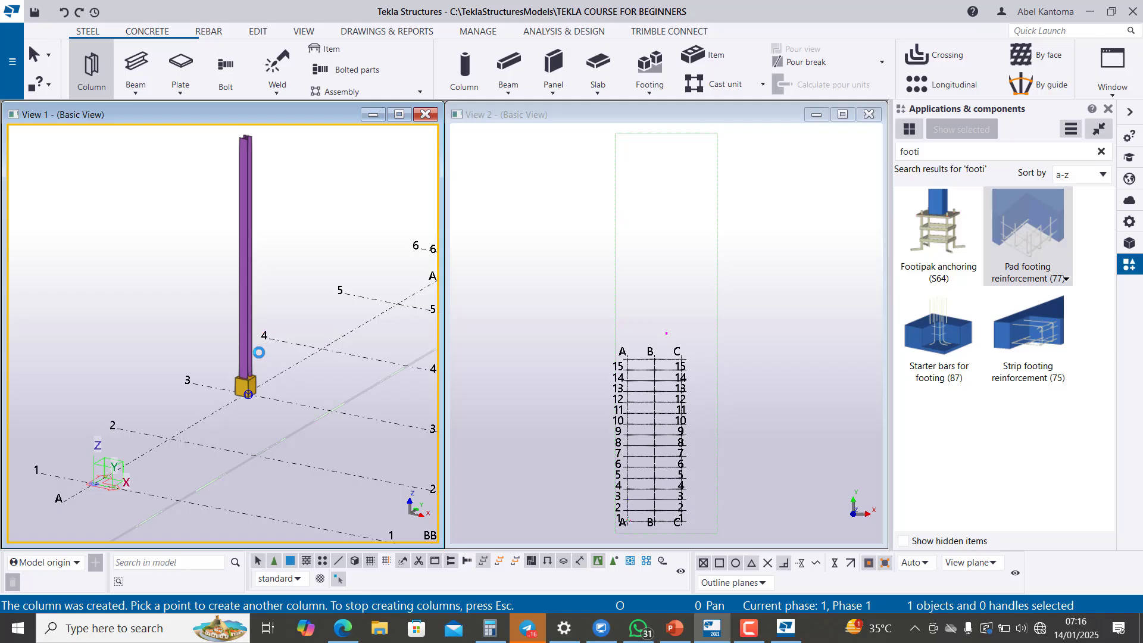
key("Escape")
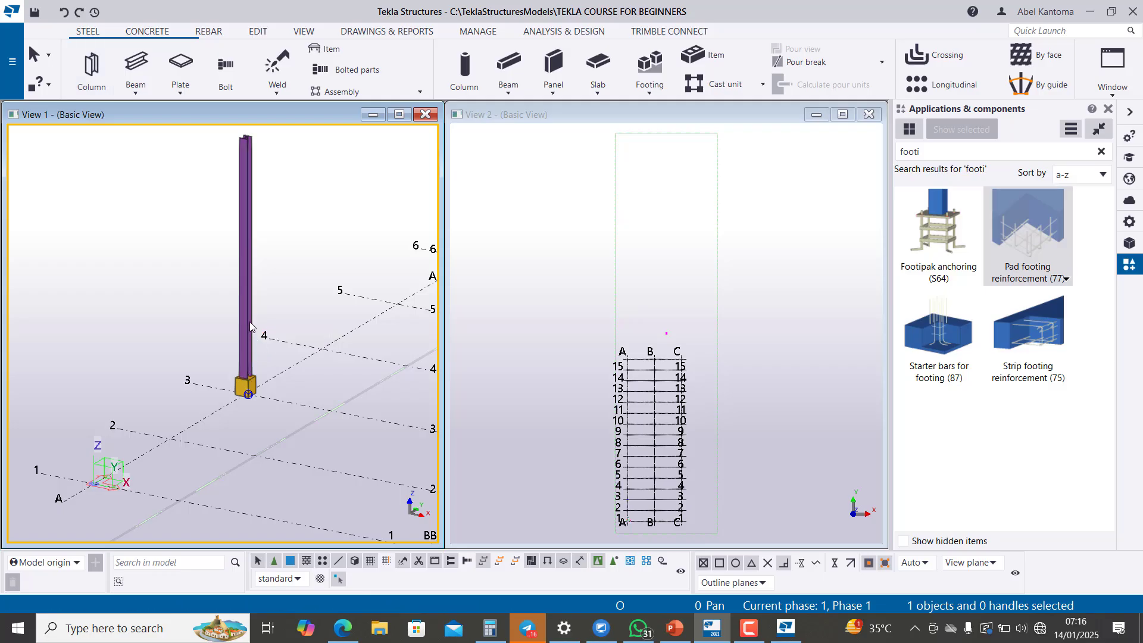
Show the parts in View 1 as wireframe to inspect where the steel column meets the reinforced concrete column, and return to rendered
double_click(252, 321)
scroll(253, 408, "up", 1)
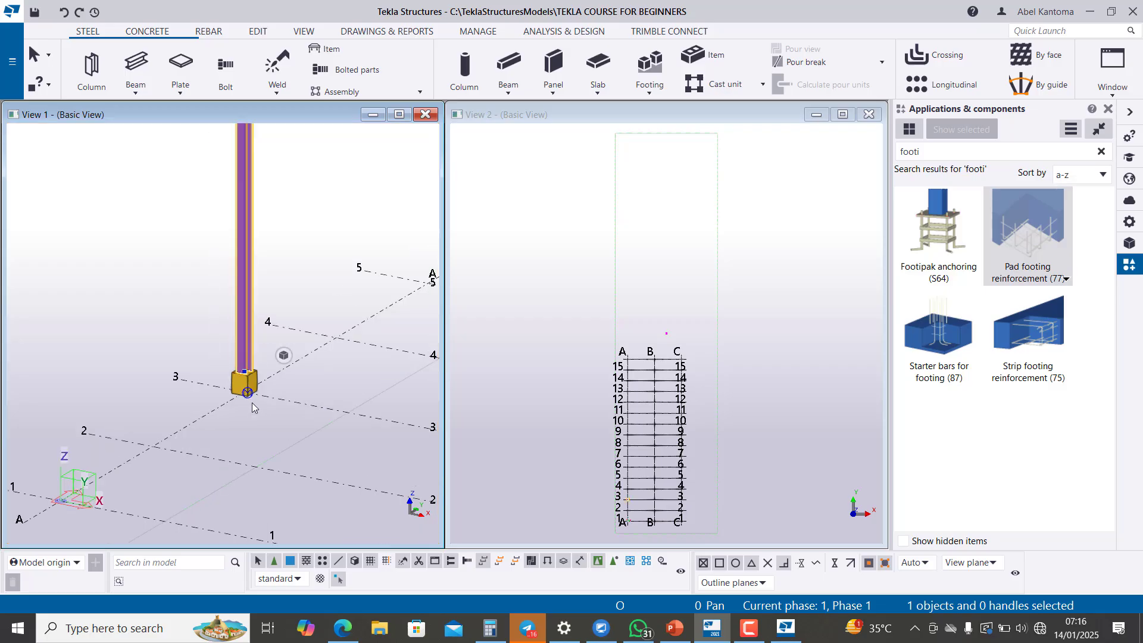
scroll(246, 373, "up", 1)
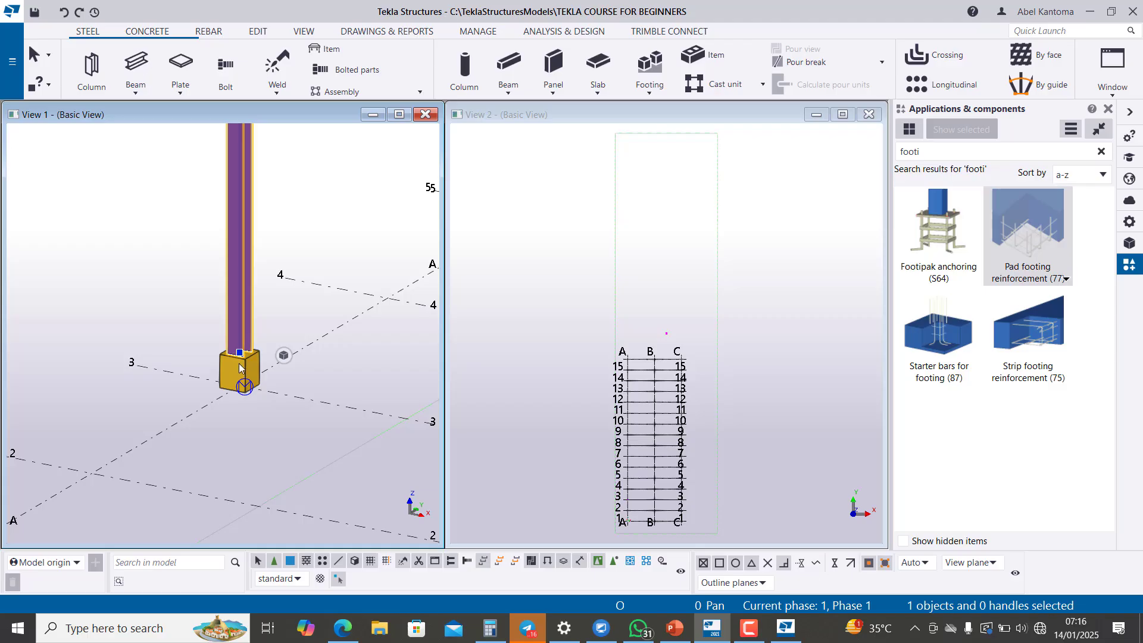
key("ctrl+2")
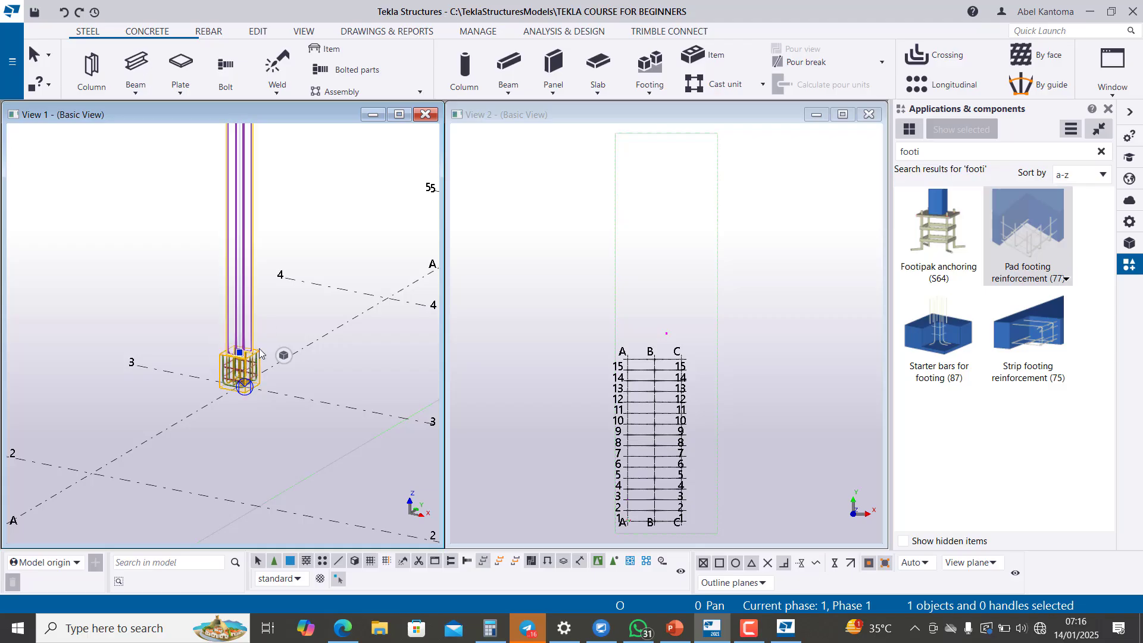
scroll(268, 355, "up", 2)
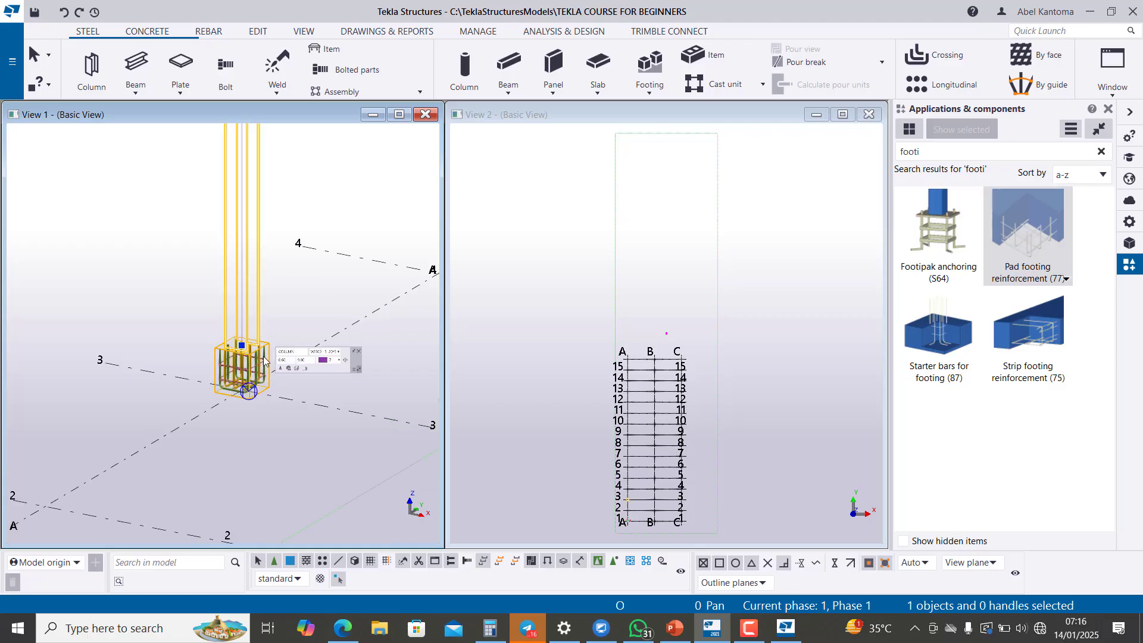
left_click(299, 299)
key("ctrl+4")
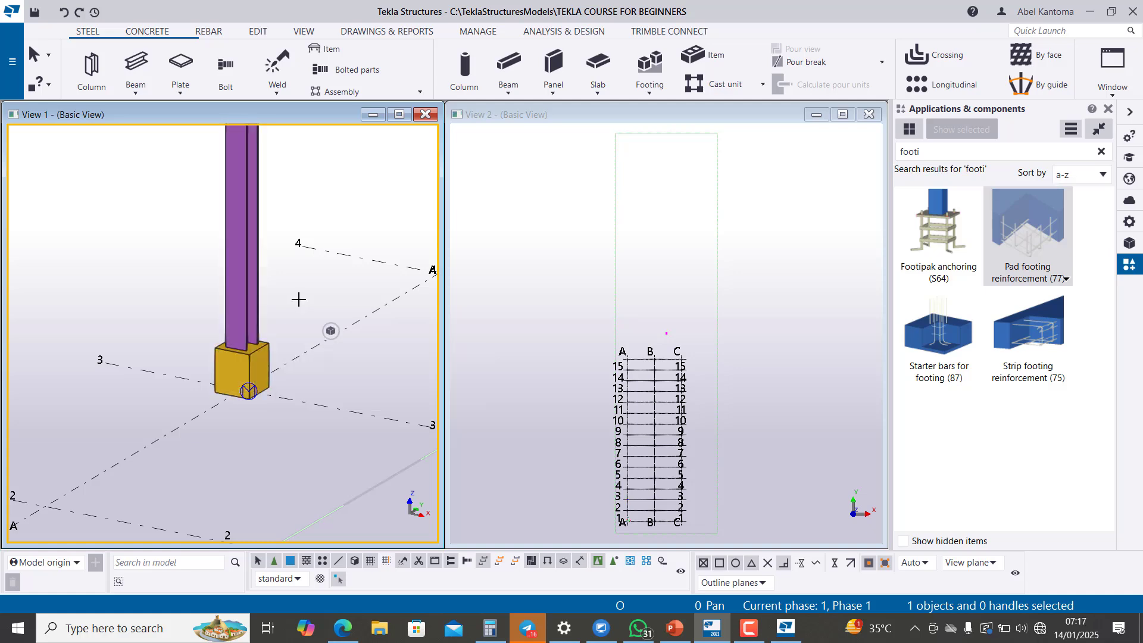
Open the properties of the steel column at A-3 to review its profile and levels, and clear the selection
left_click(243, 289)
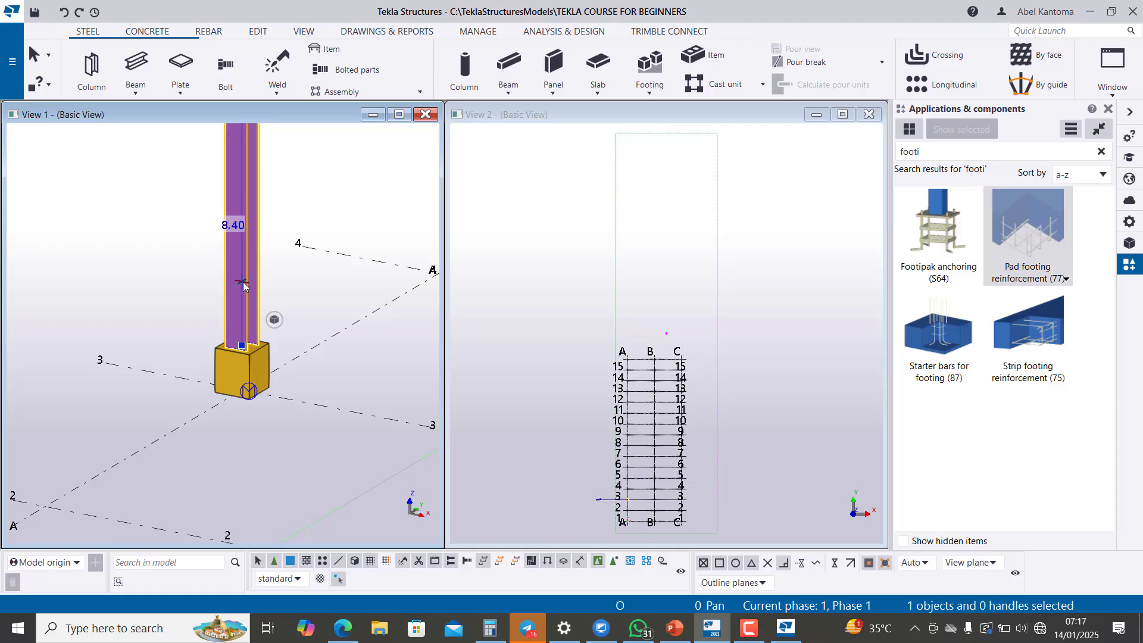
double_click(243, 285)
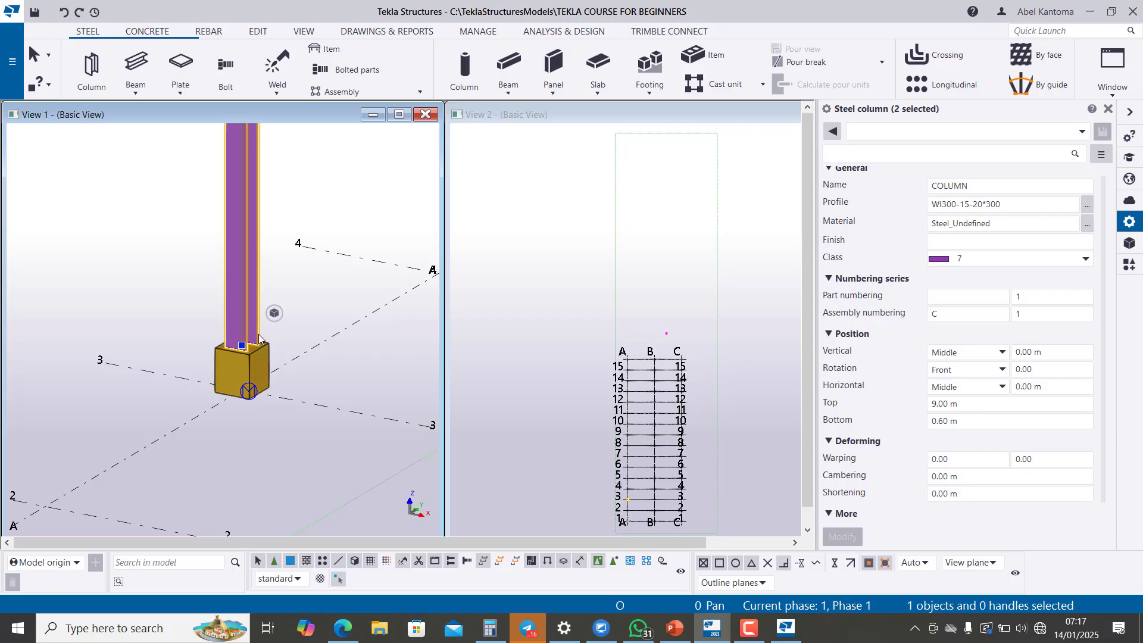
scroll(230, 453, "down", 6)
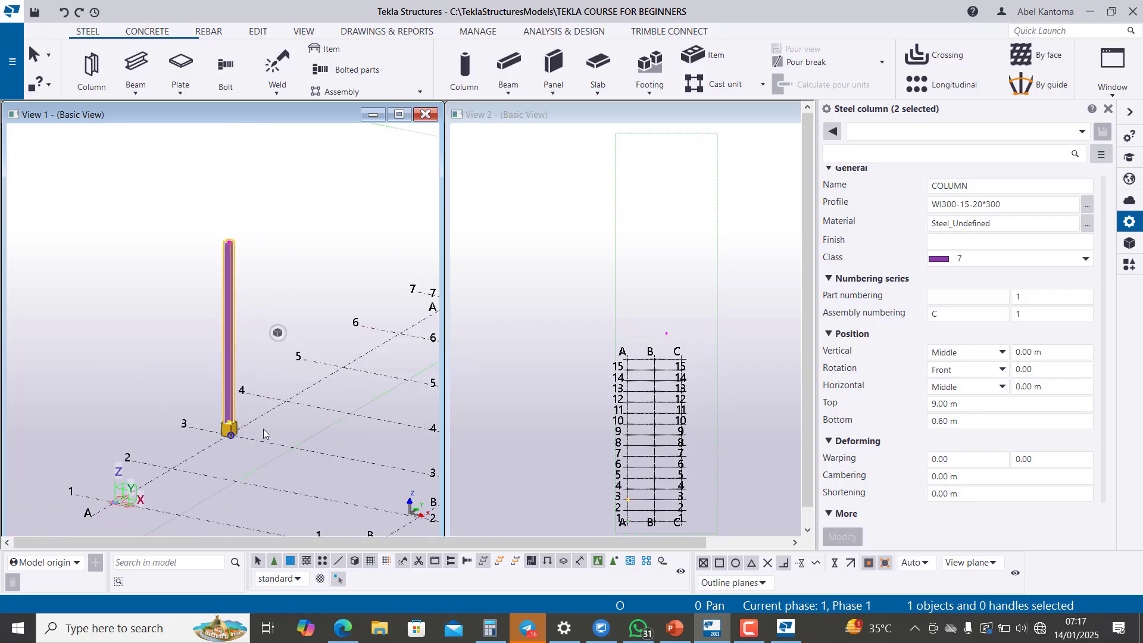
scroll(245, 423, "up", 3)
left_click(253, 288)
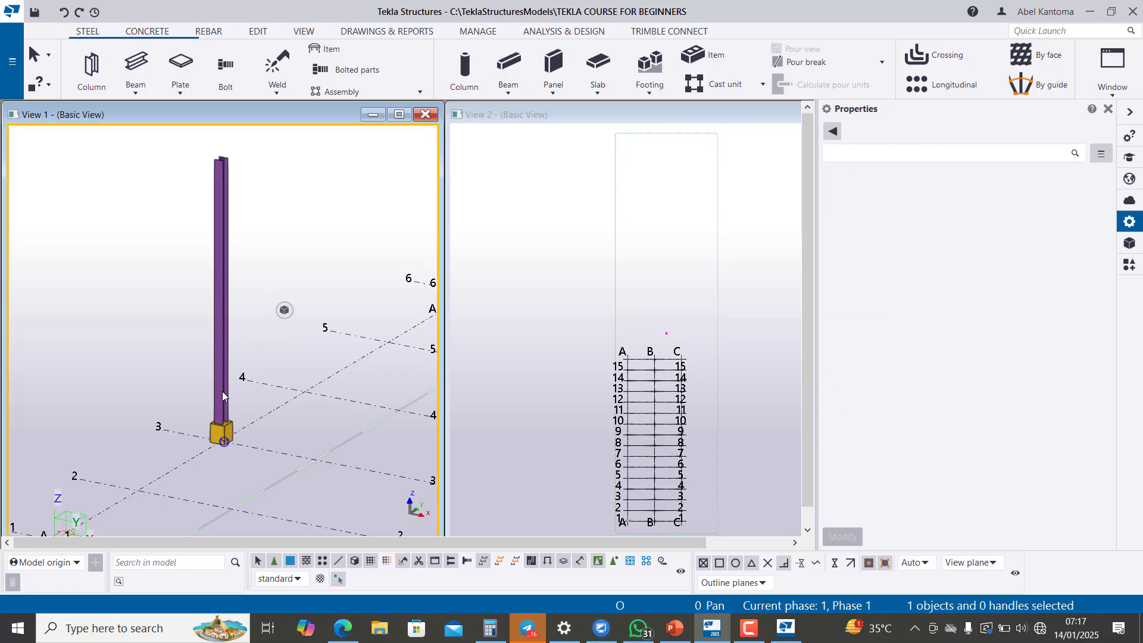
scroll(206, 342, "up", 2)
scroll(206, 343, "up", 2)
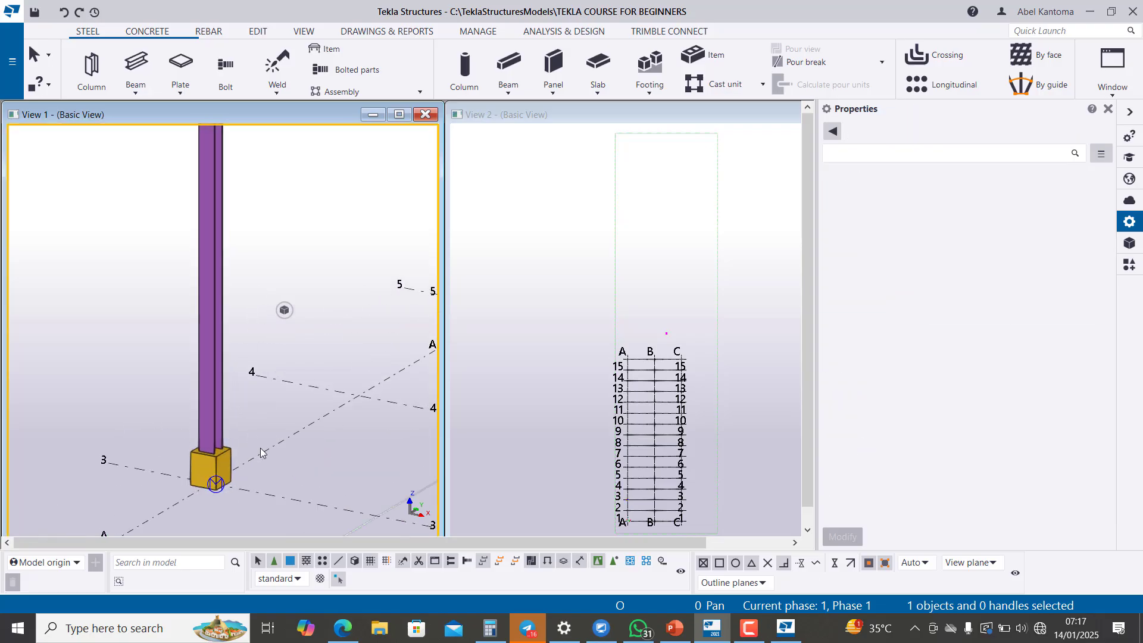
scroll(228, 395, "down", 5)
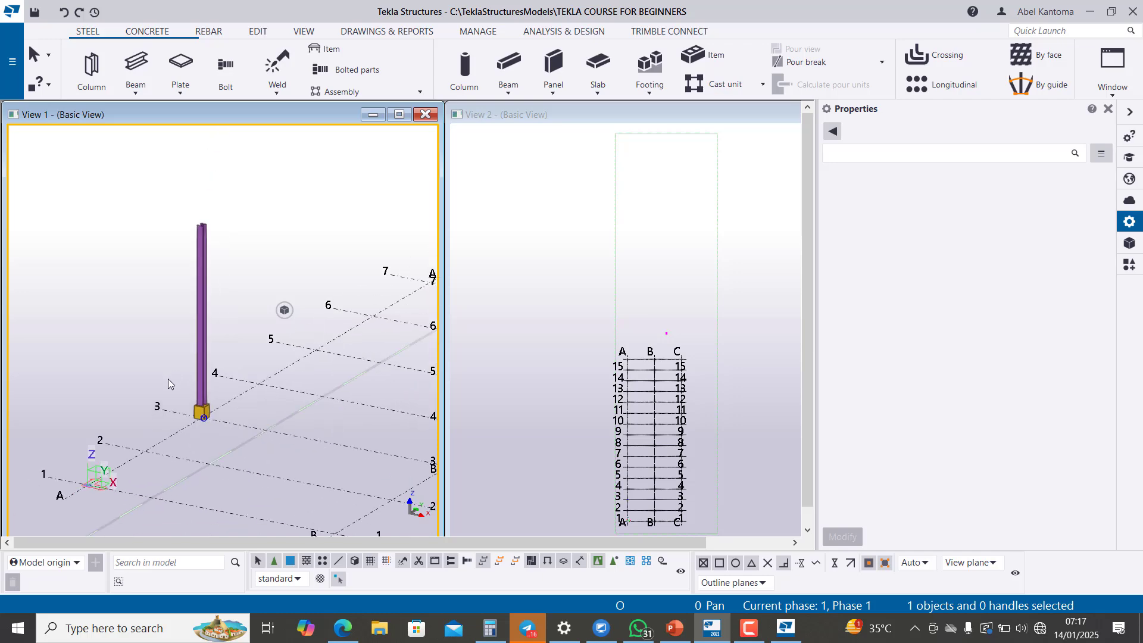
scroll(199, 363, "up", 3)
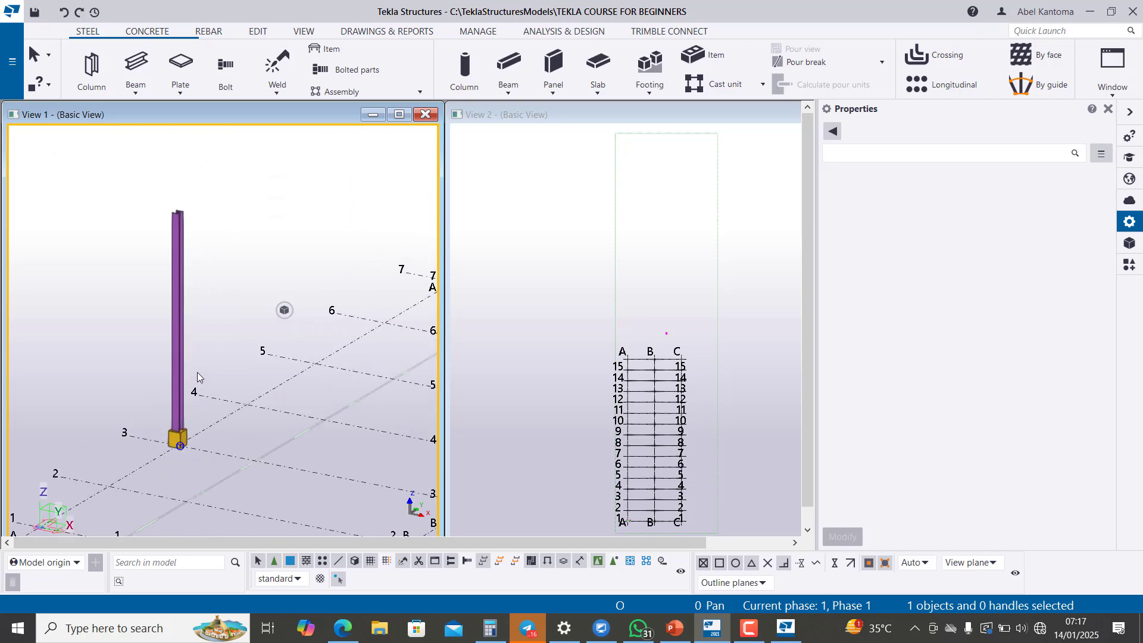
scroll(140, 309, "down", 2)
scroll(161, 392, "up", 3)
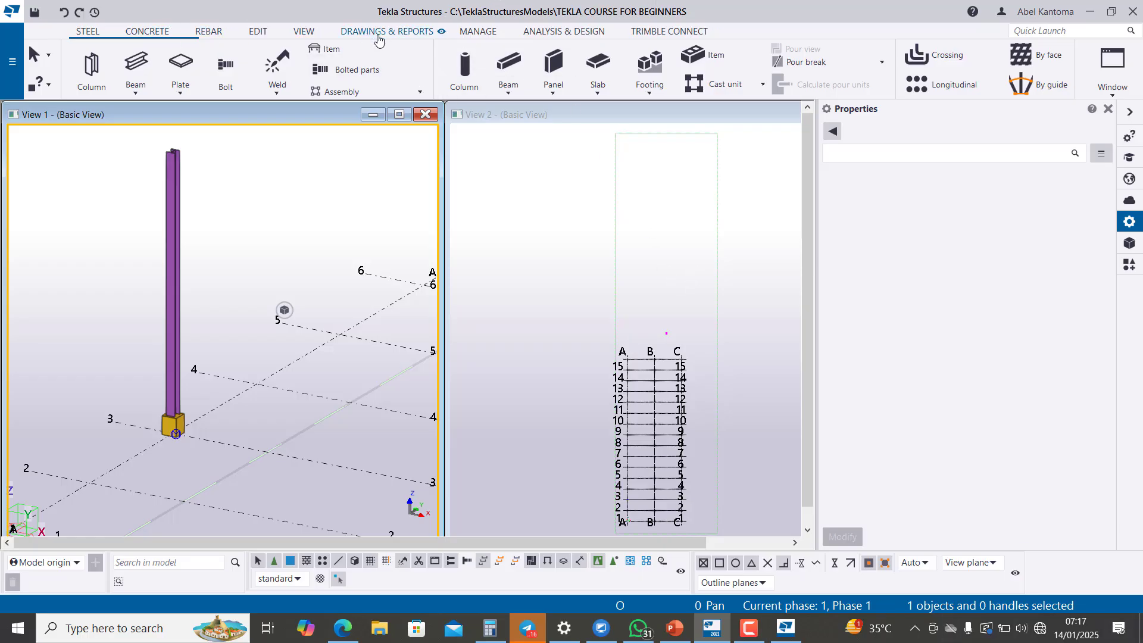
left_click(258, 32)
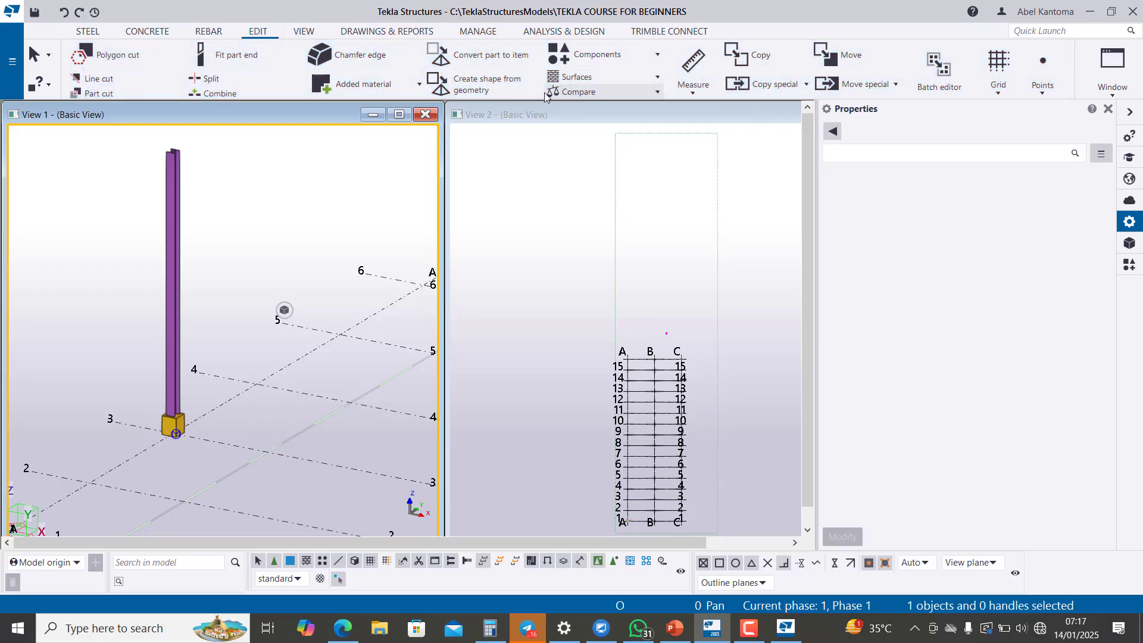
left_click(657, 55)
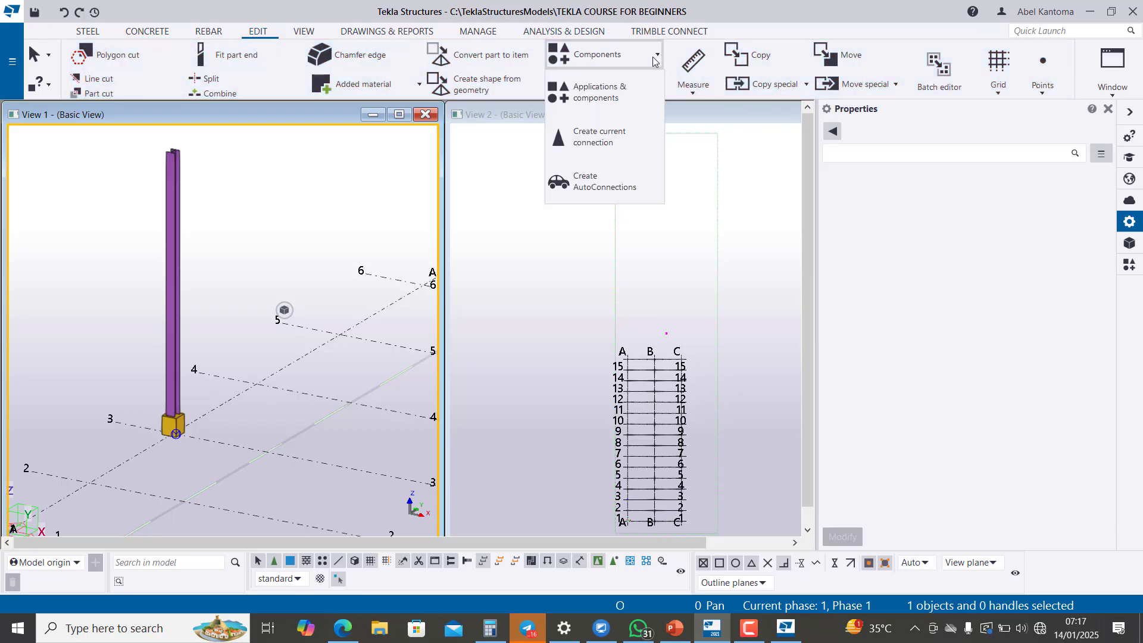
left_click(607, 140)
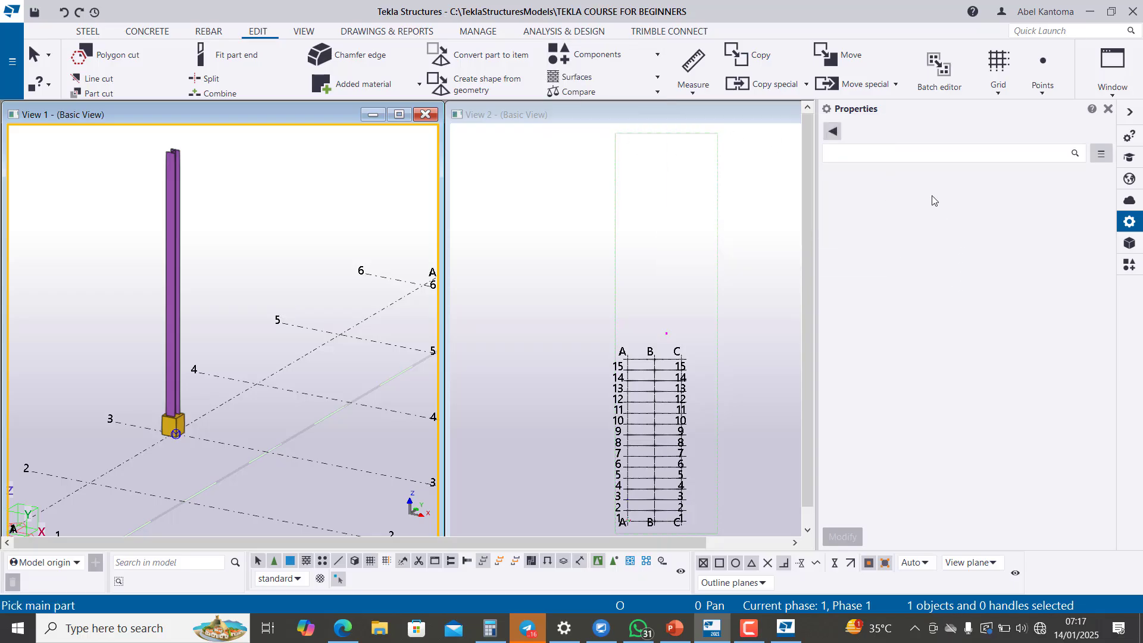
left_click(980, 151)
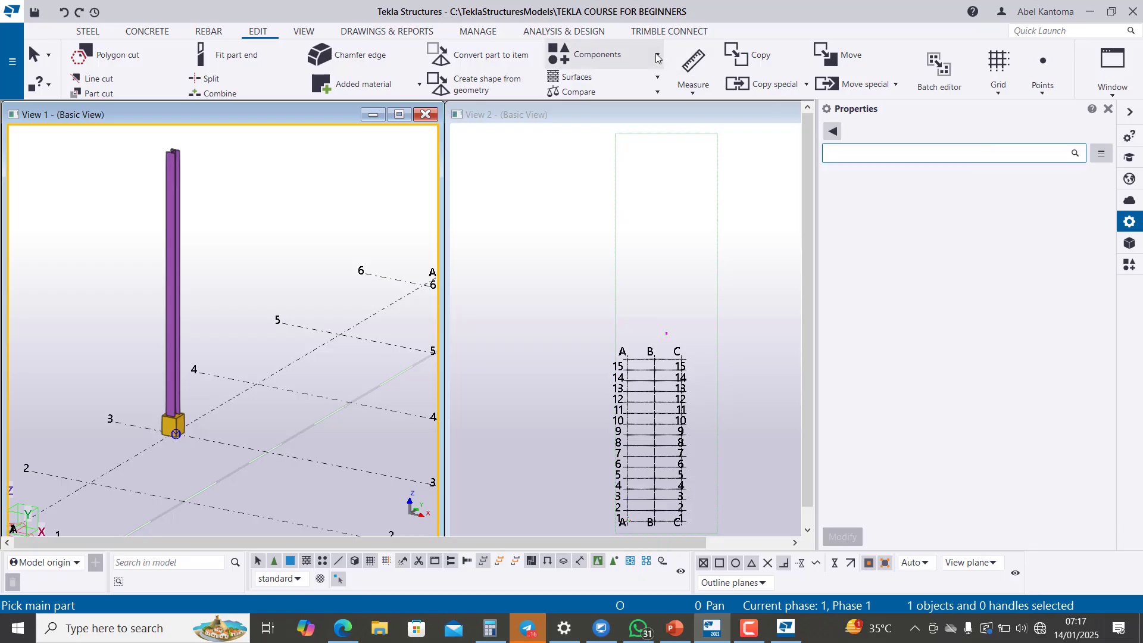
Open the Applications & components catalog and search it for "base"
left_click(597, 54)
left_click(586, 95)
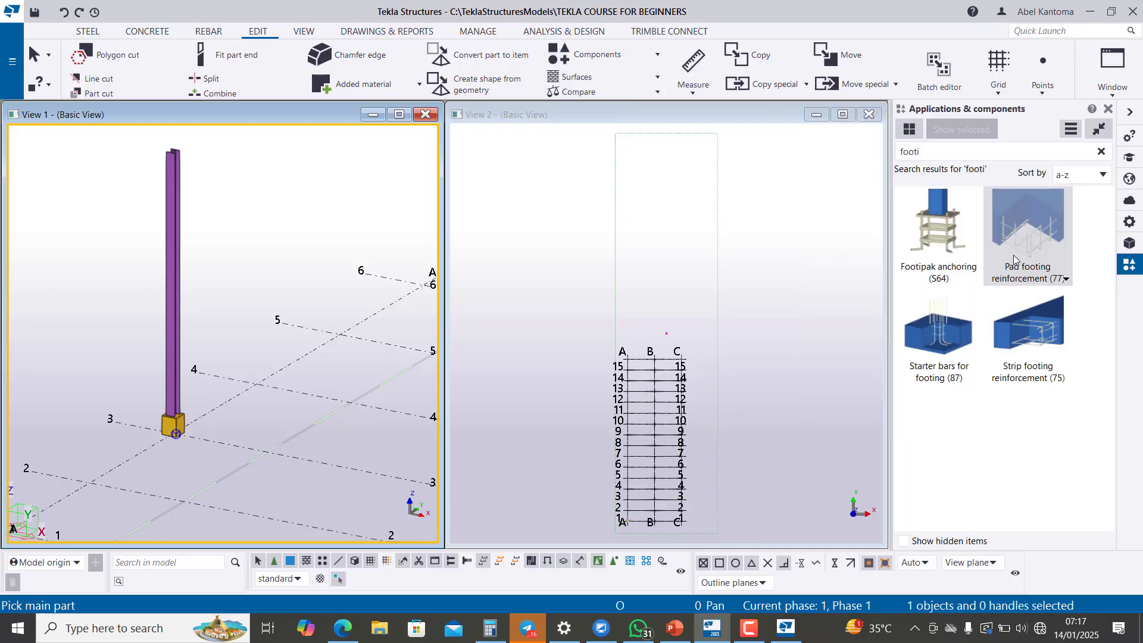
left_click(949, 151)
type("i")
left_click_drag(948, 149, 888, 153)
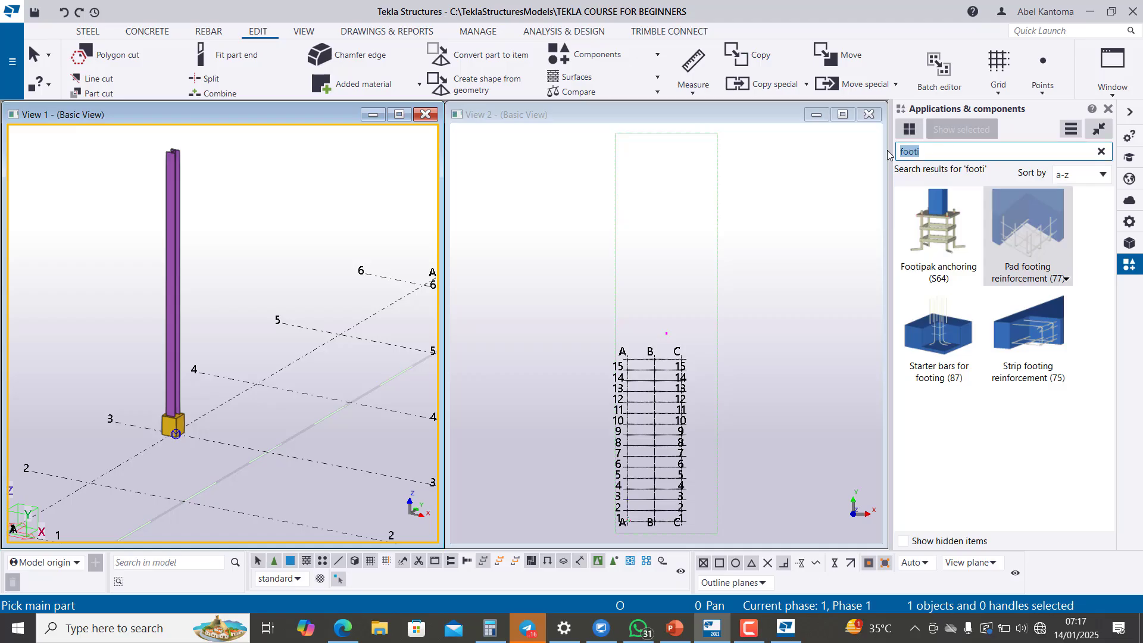
type("base")
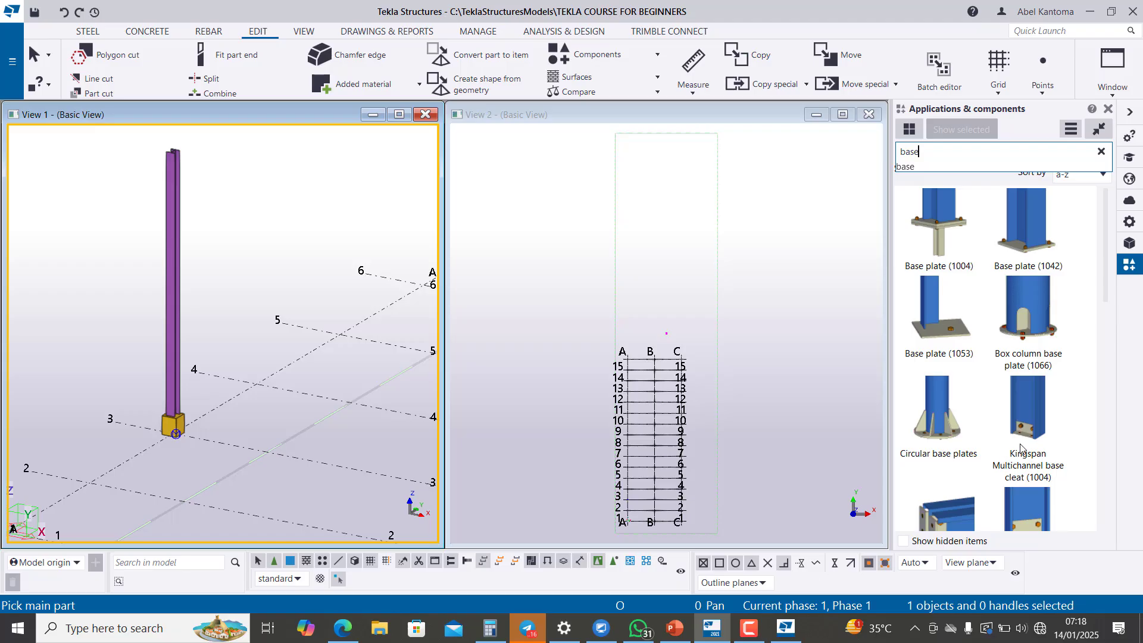
Apply the Base plate (1042) component to the steel column at A-3, positioned at its lower end on the concrete column
left_click(1037, 226)
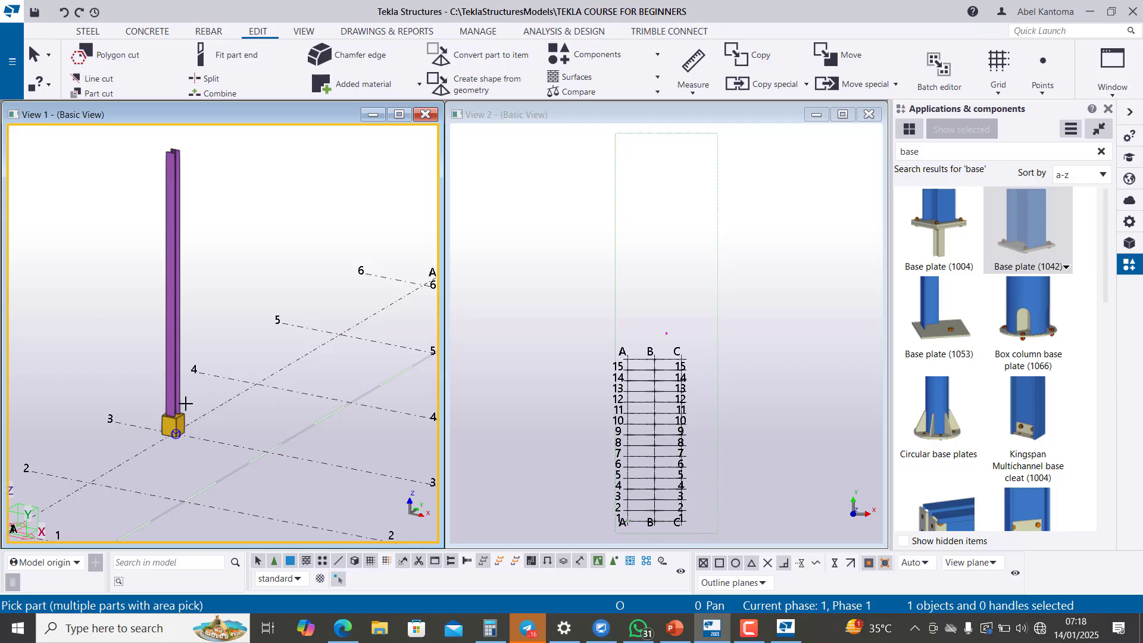
scroll(185, 404, "up", 5)
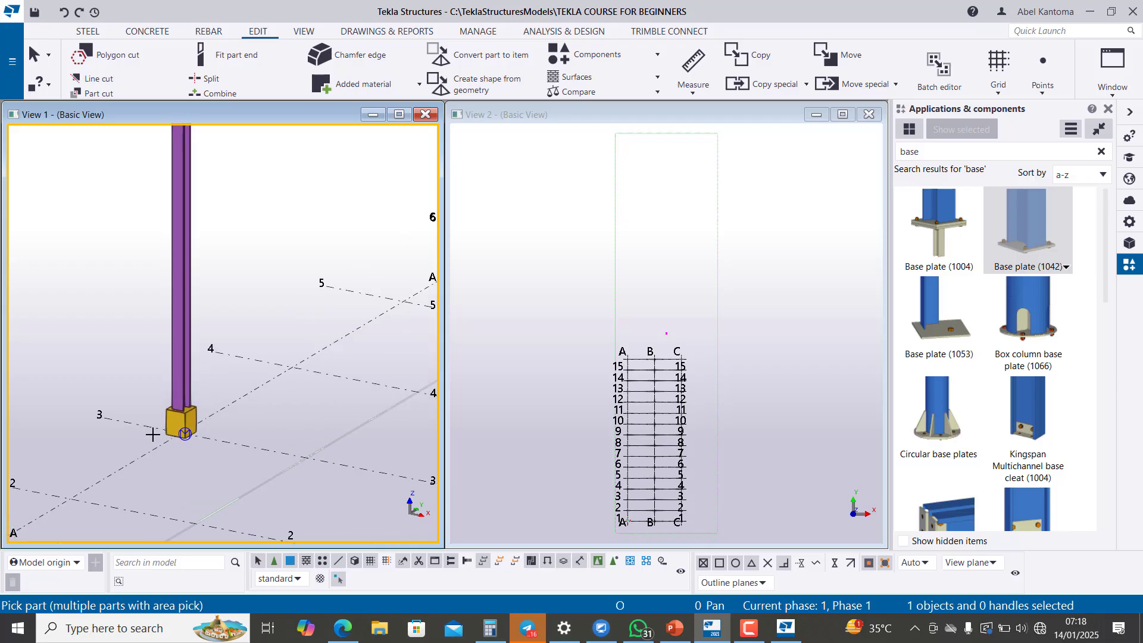
left_click(175, 384)
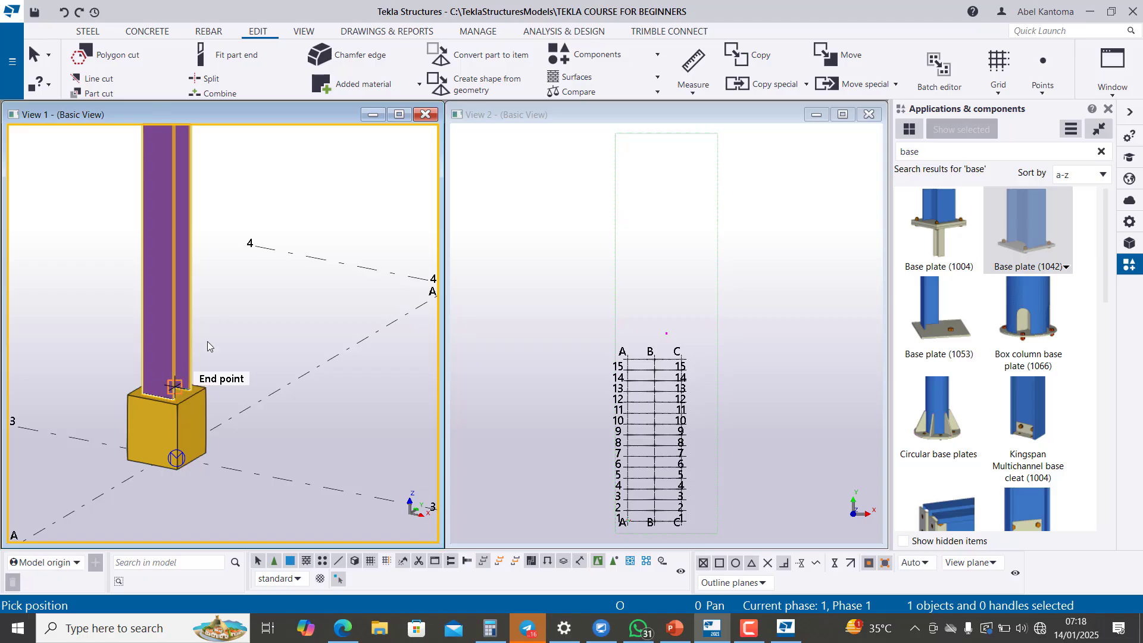
left_click(203, 389)
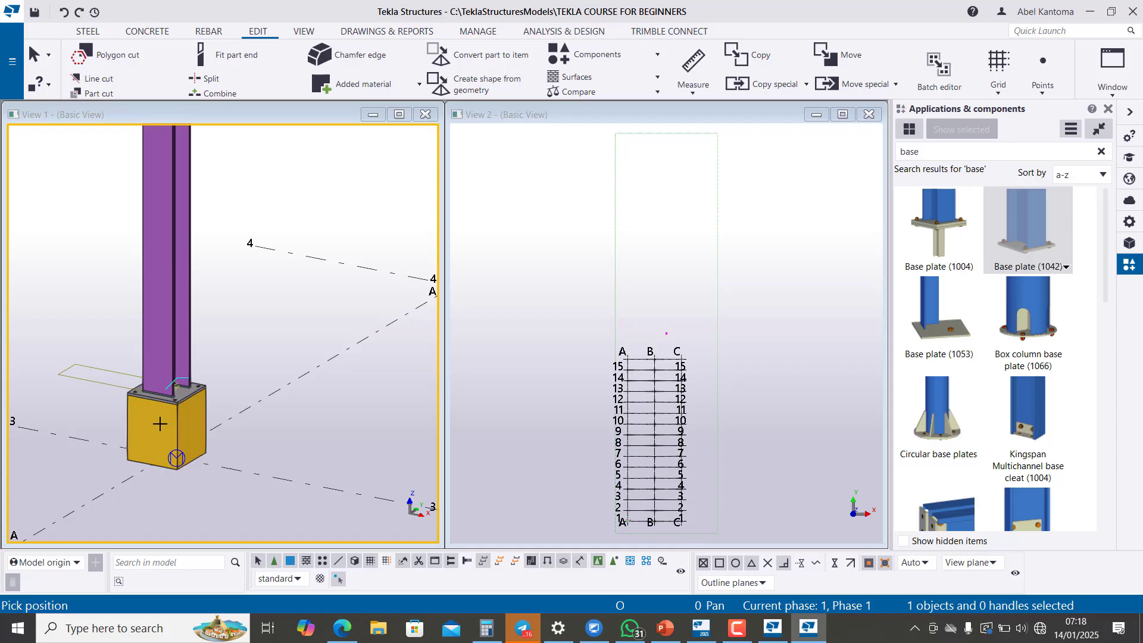
Examine the new base plate between the steel and concrete columns up close, and end the component command
scroll(159, 424, "up", 2)
scroll(213, 407, "up", 2)
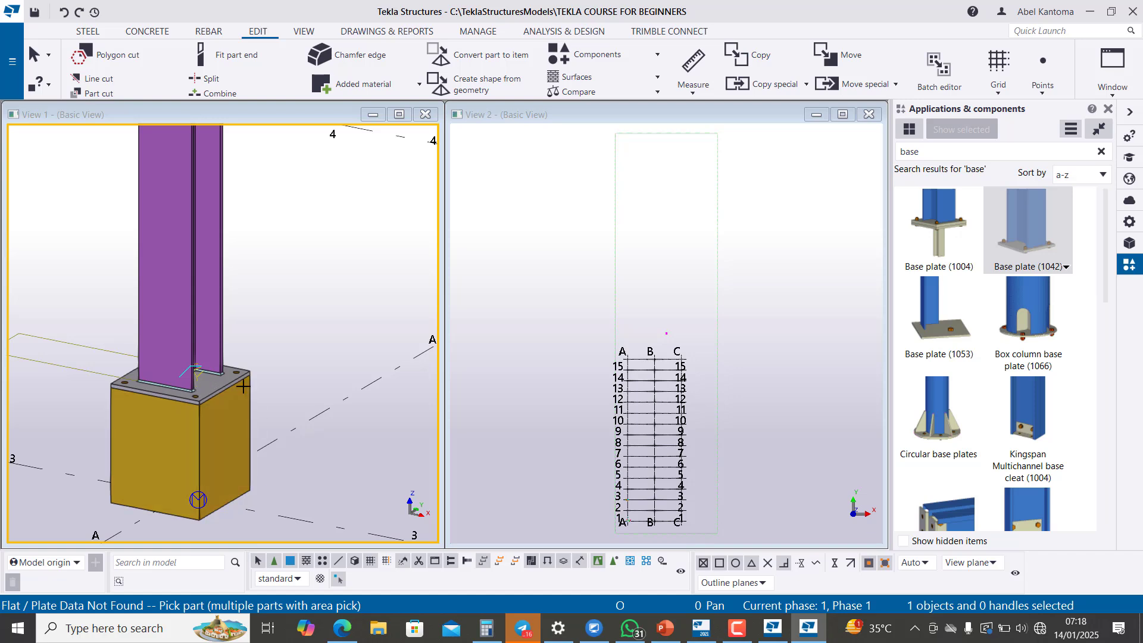
scroll(207, 399, "up", 1)
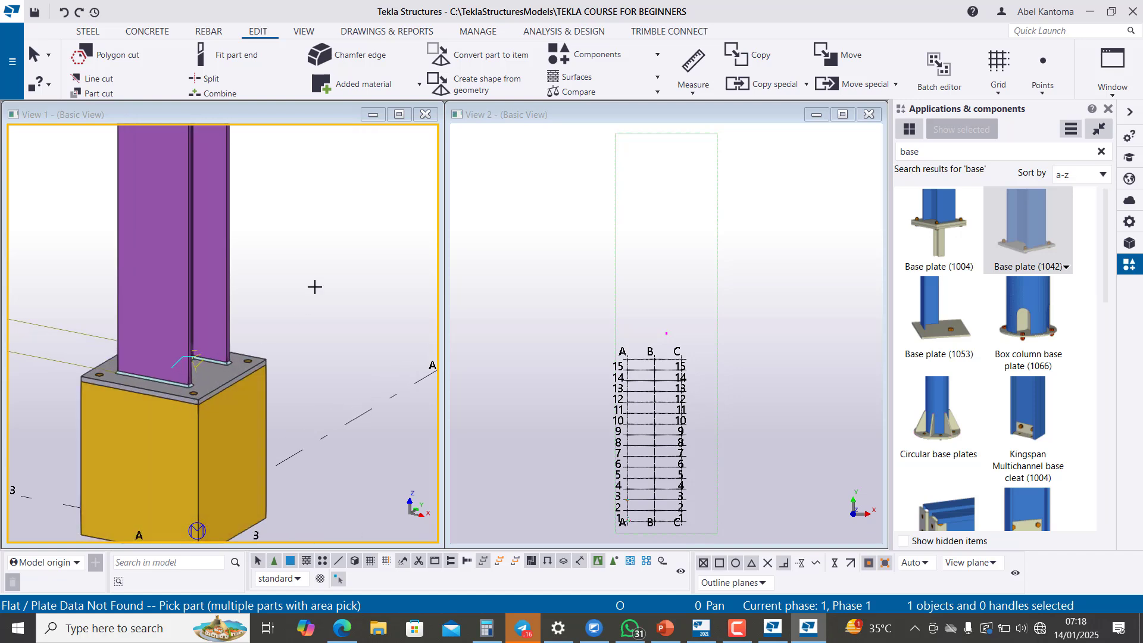
left_click(30, 54)
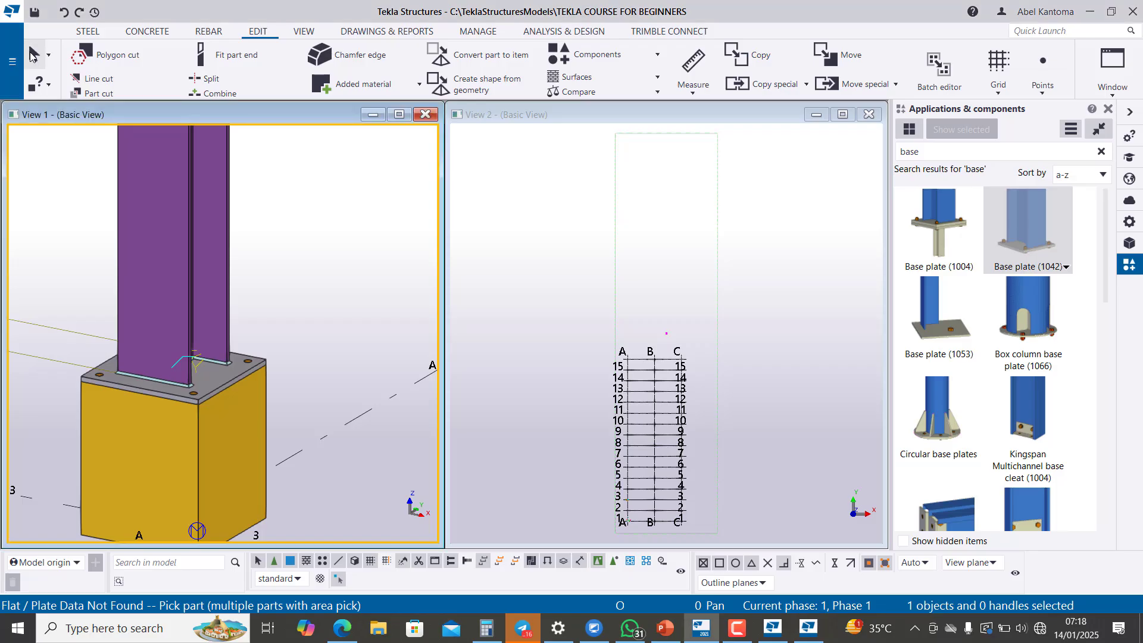
Open the properties of the base plate at A-3 and review its parts, parameters, general and anchor rod settings
left_click(216, 388)
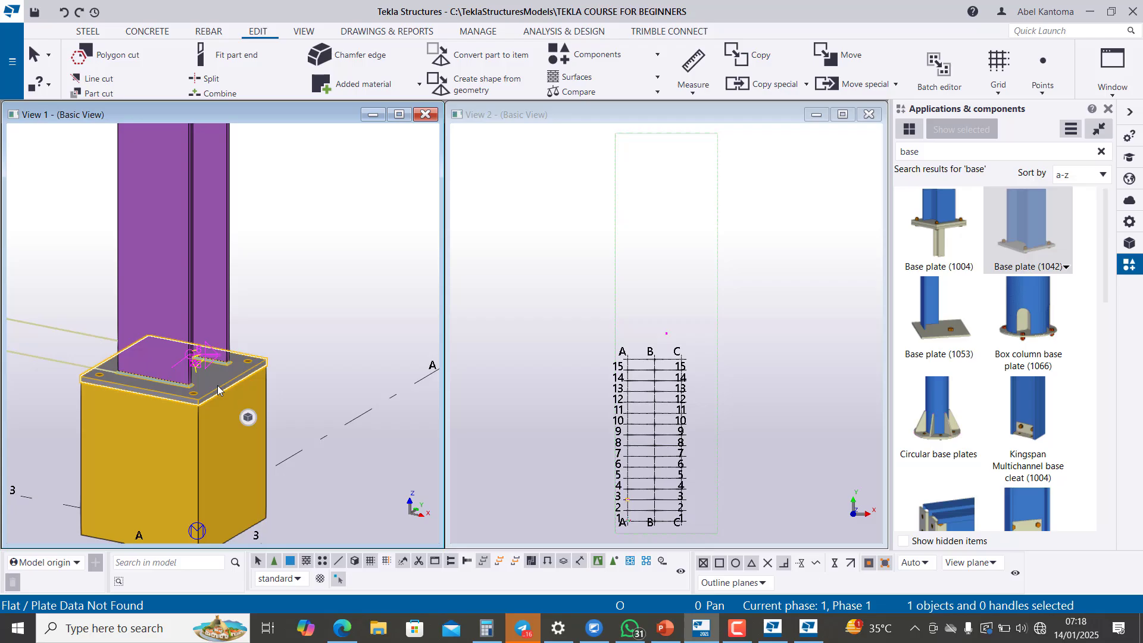
double_click(191, 382)
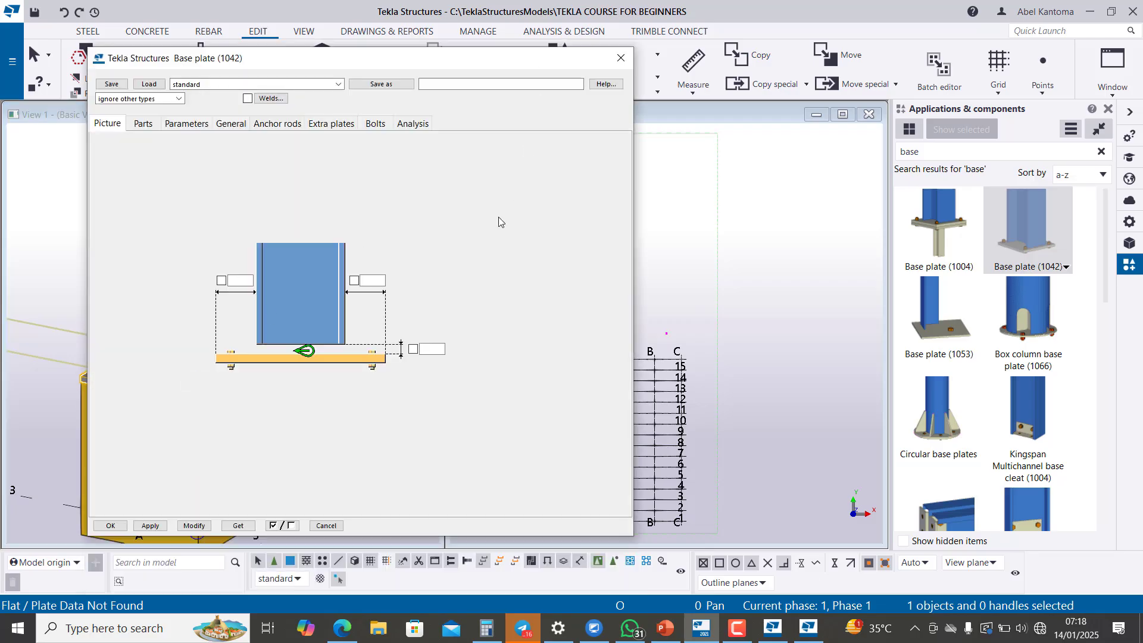
left_click(146, 127)
left_click(195, 125)
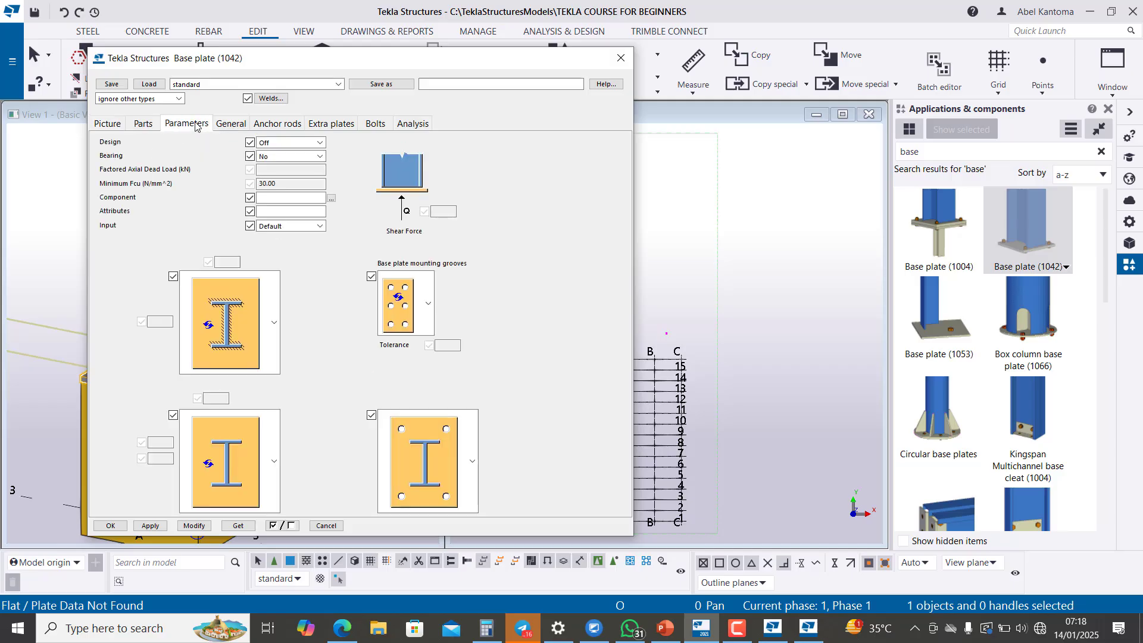
left_click(231, 125)
left_click(277, 124)
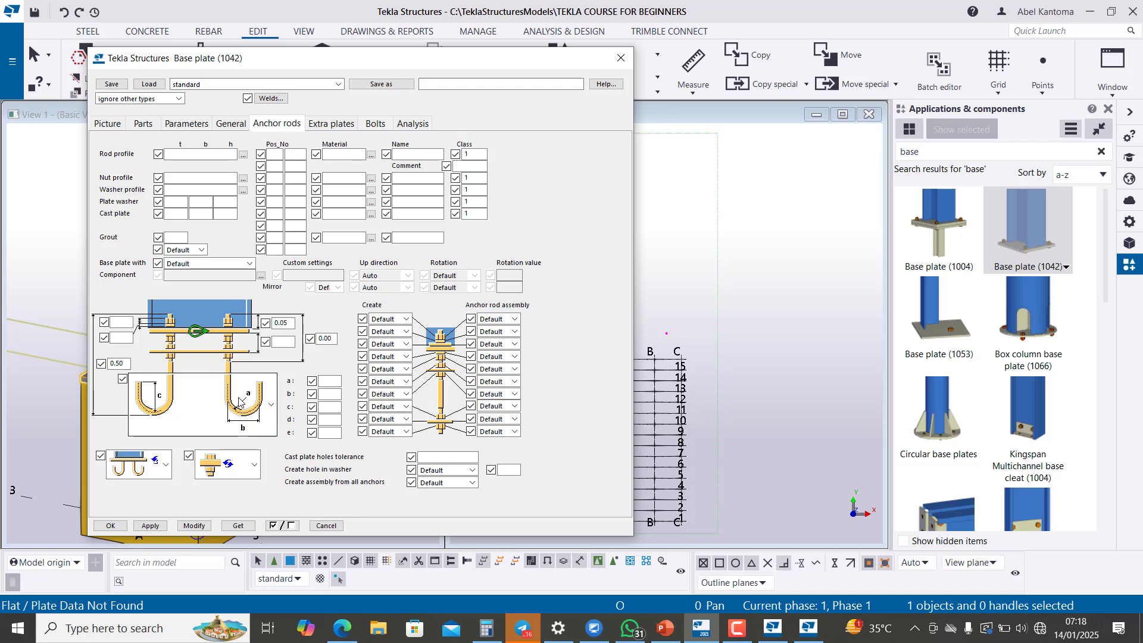
Try the straight and the L-shaped anchor rod types for the base plate
left_click(271, 410)
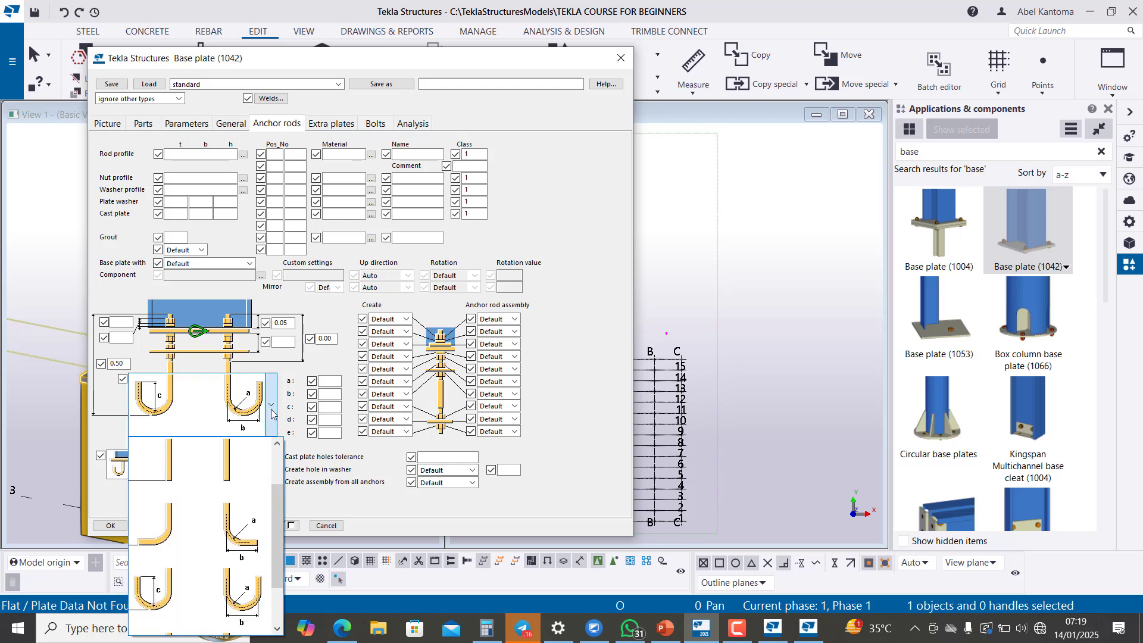
left_click(174, 464)
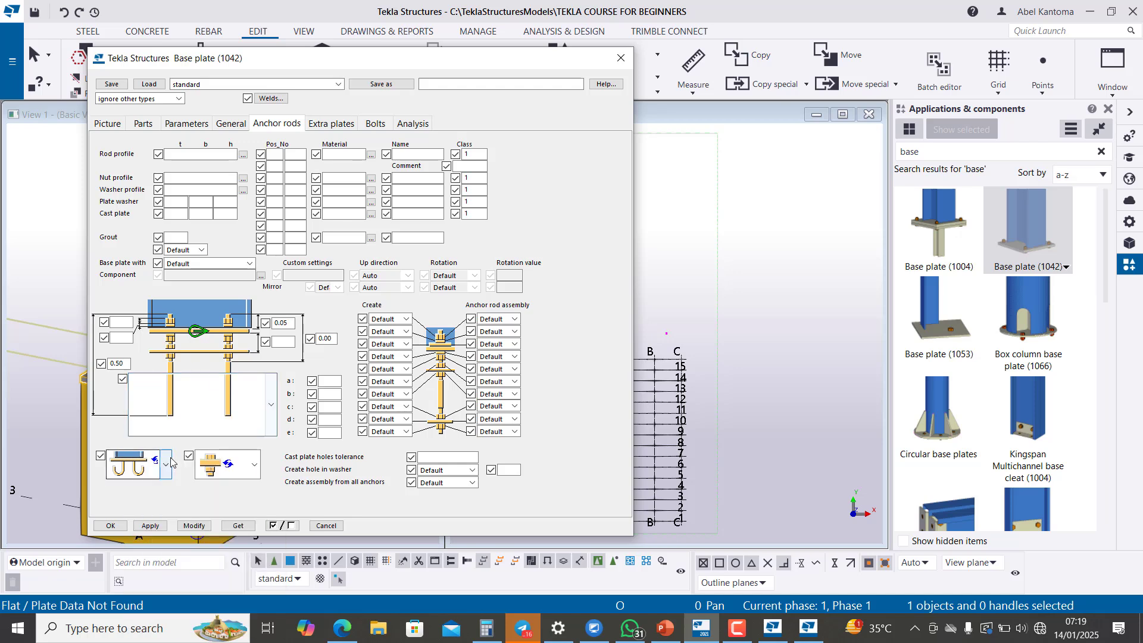
left_click(268, 407)
left_click(170, 520)
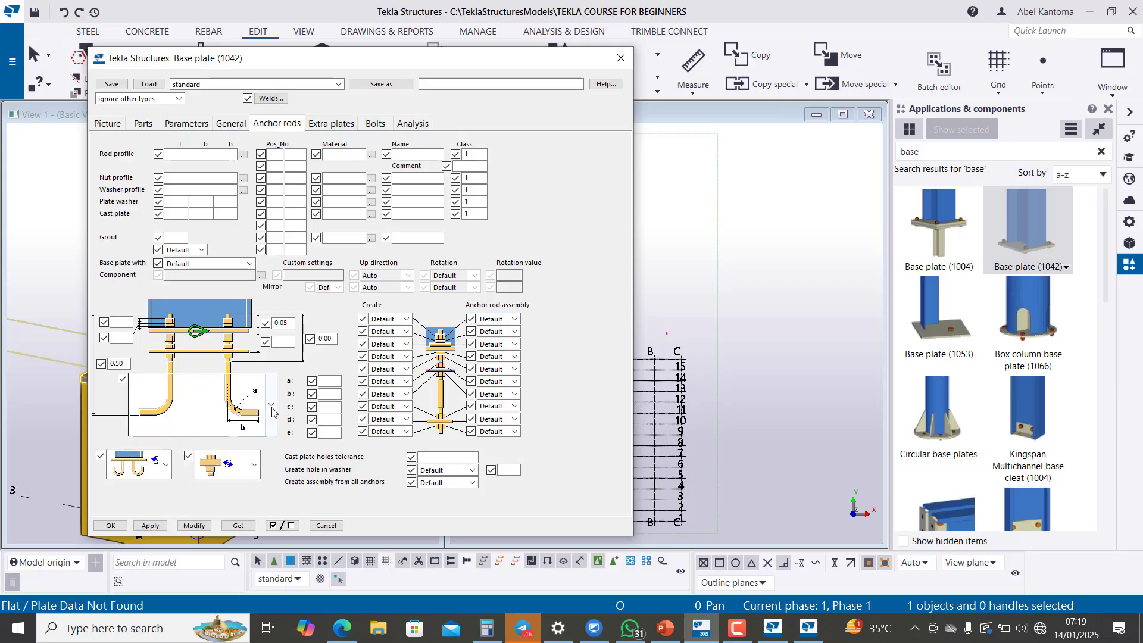
Set the base plate's anchor rod type to the U-shaped hook with dimensions a, b and c, and accept the component settings
left_click(268, 407)
left_click(234, 533)
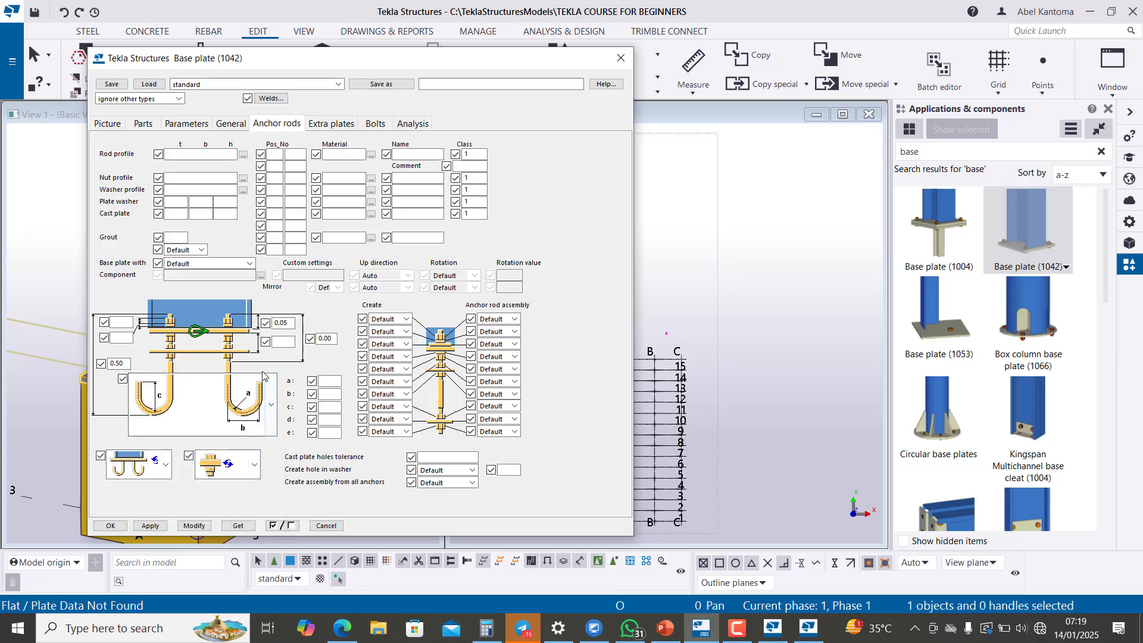
left_click(273, 407)
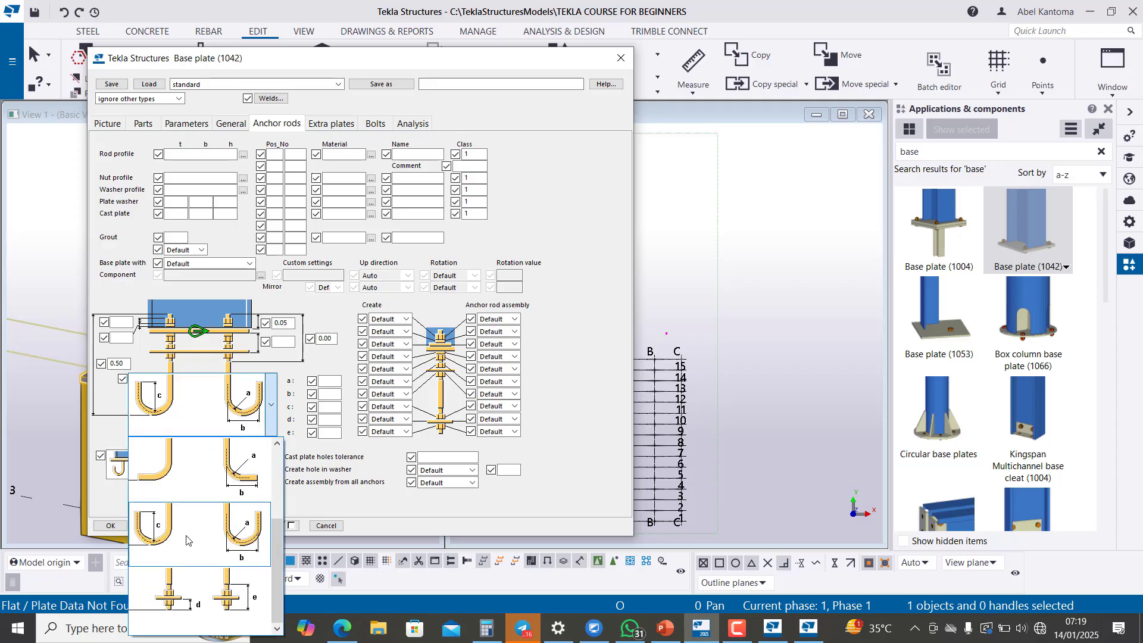
left_click(275, 415)
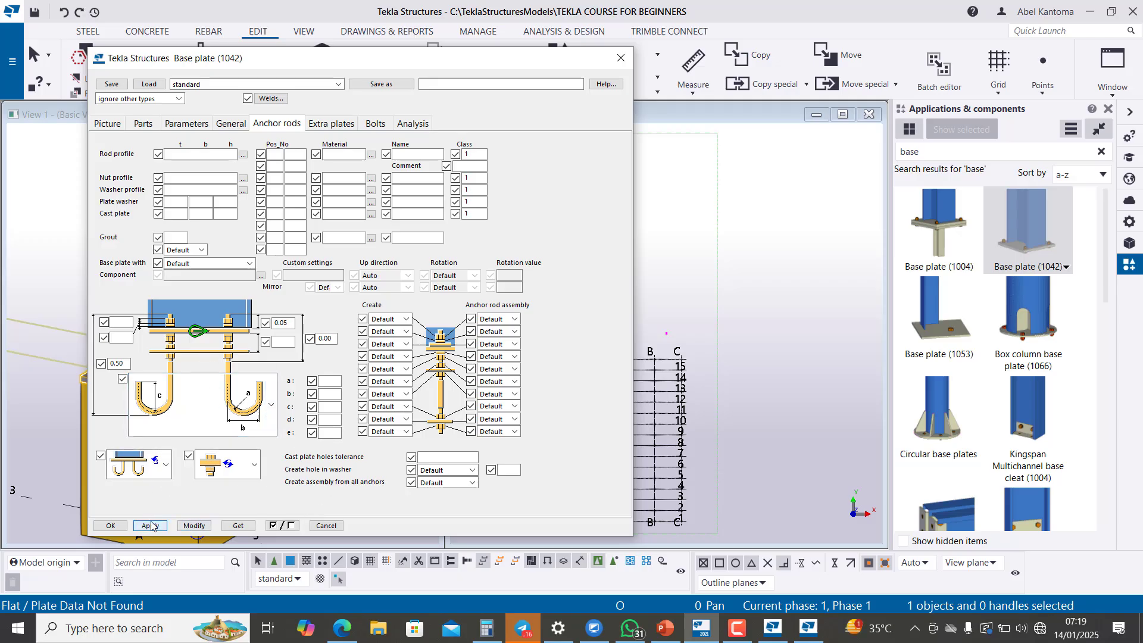
left_click(112, 526)
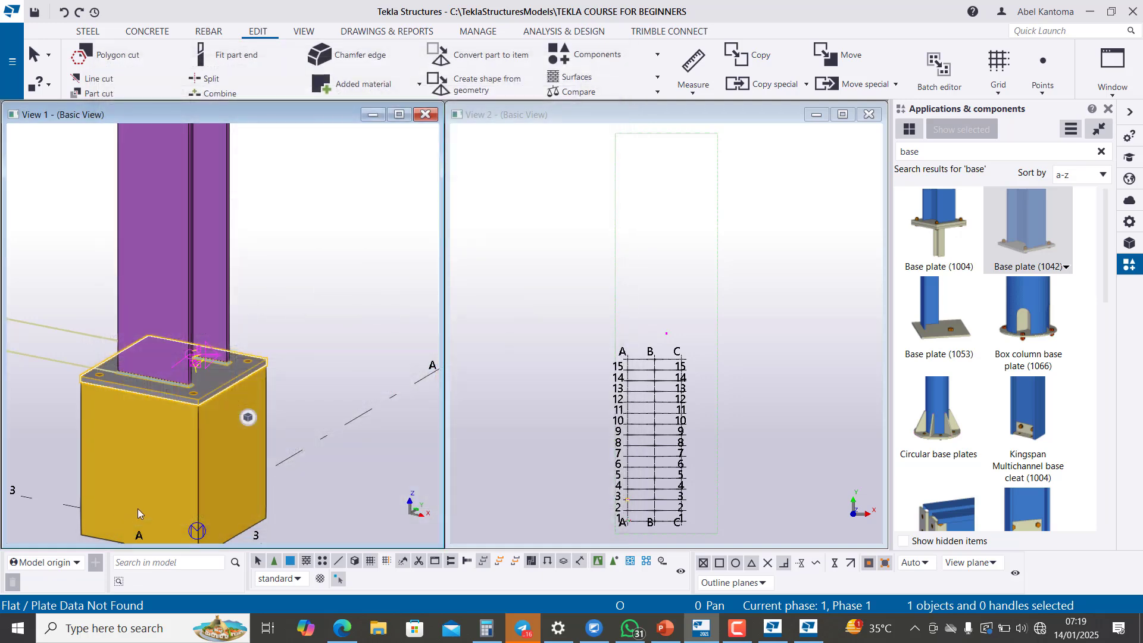
Show View 1 as wireframe to inspect the base plate's holes and welds above the concrete column's reinforcement, and return to rendered
left_click(260, 397)
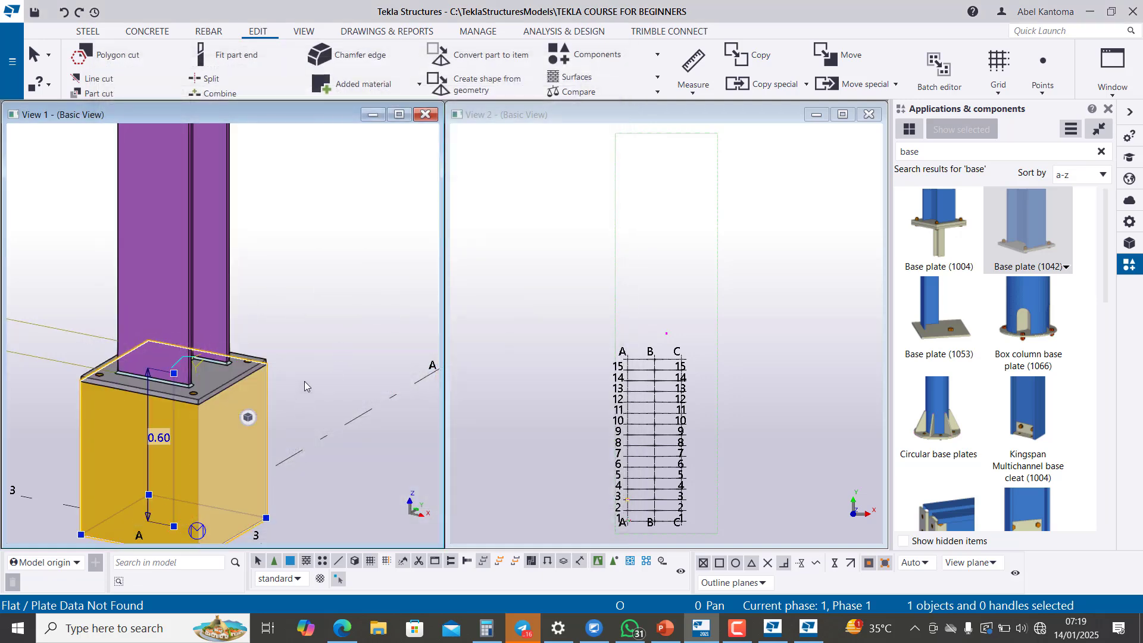
left_click(316, 360)
scroll(319, 359, "down", 2)
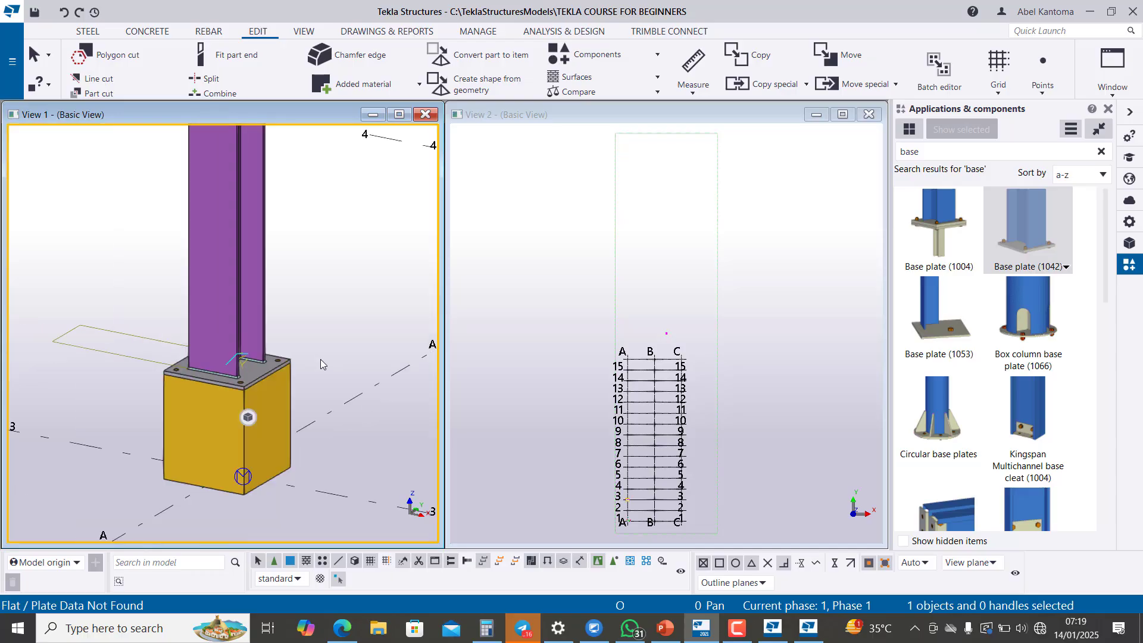
key("ctrl+5")
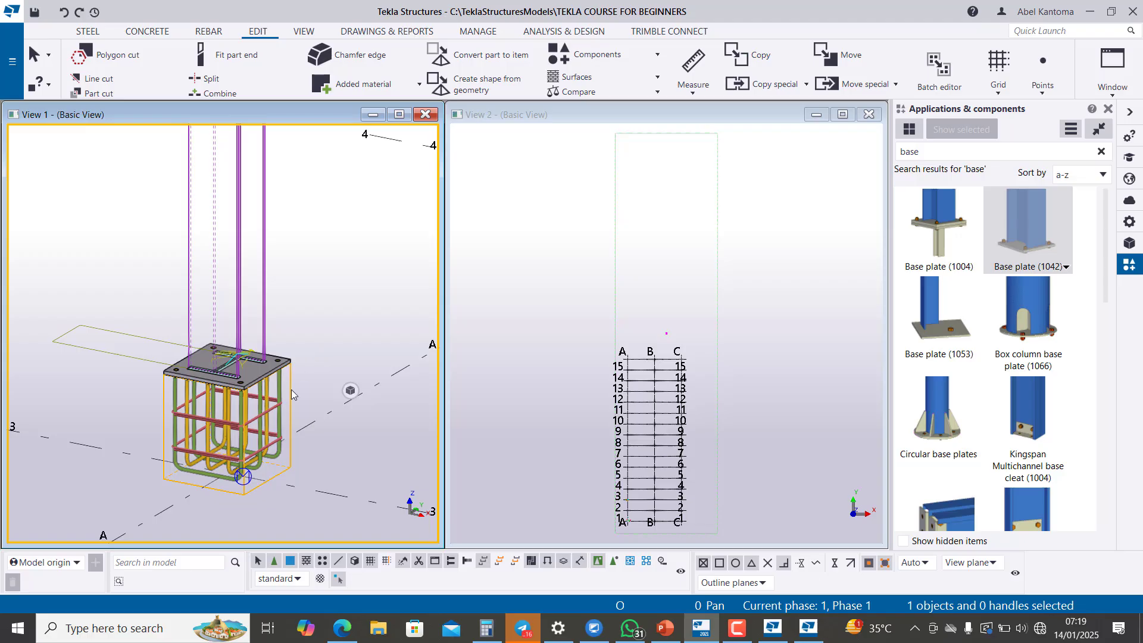
scroll(210, 450, "up", 3)
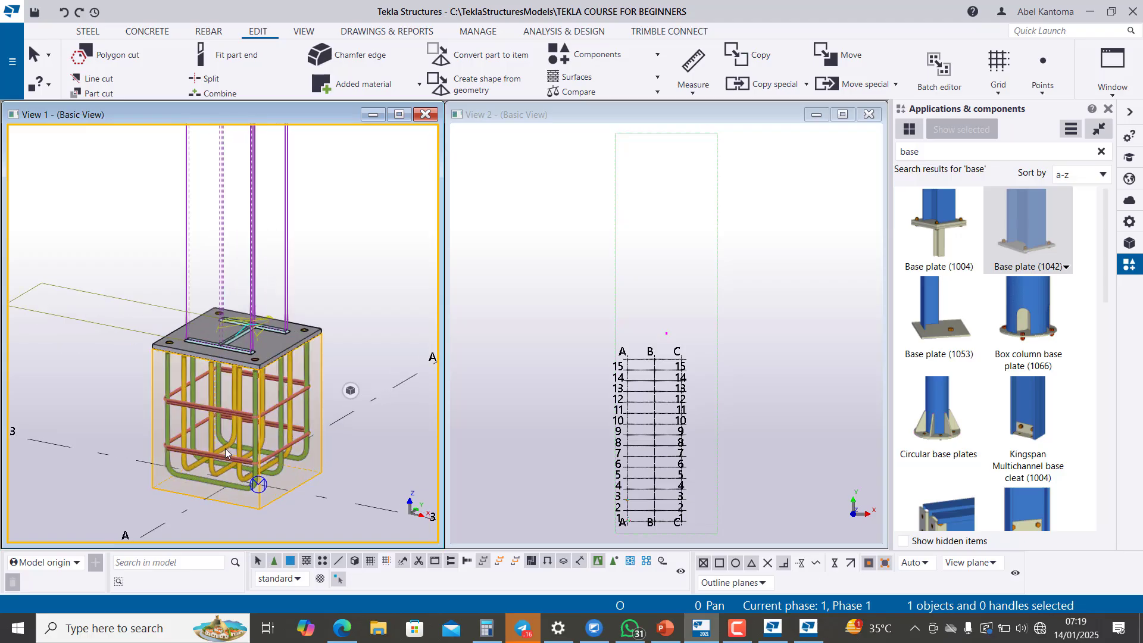
scroll(155, 473, "up", 2)
scroll(148, 429, "down", 4)
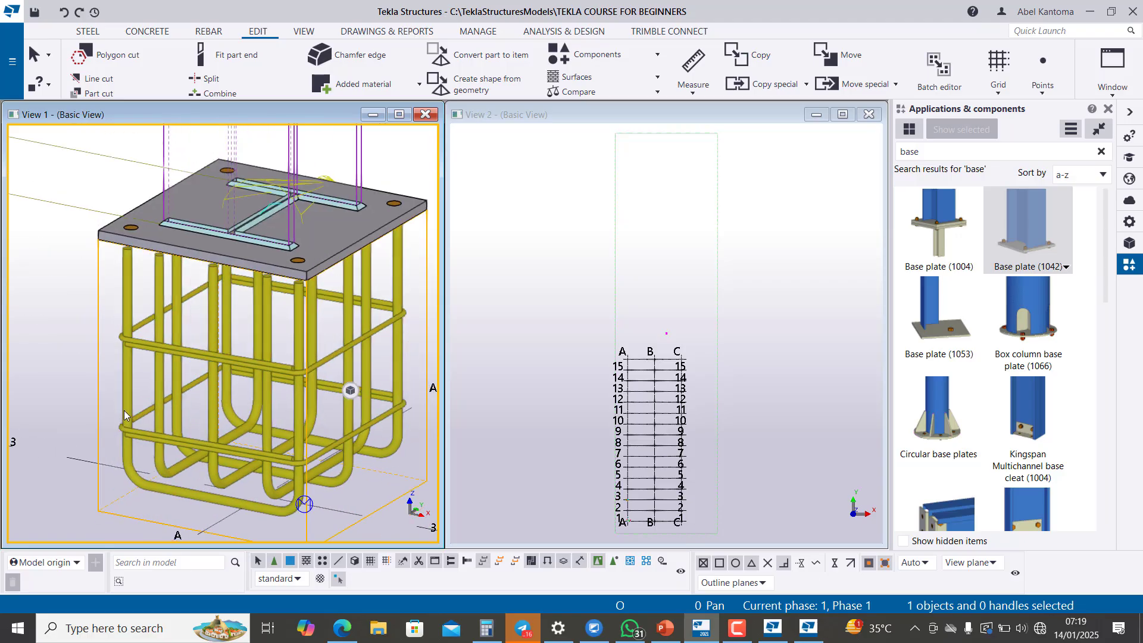
scroll(297, 307, "up", 5)
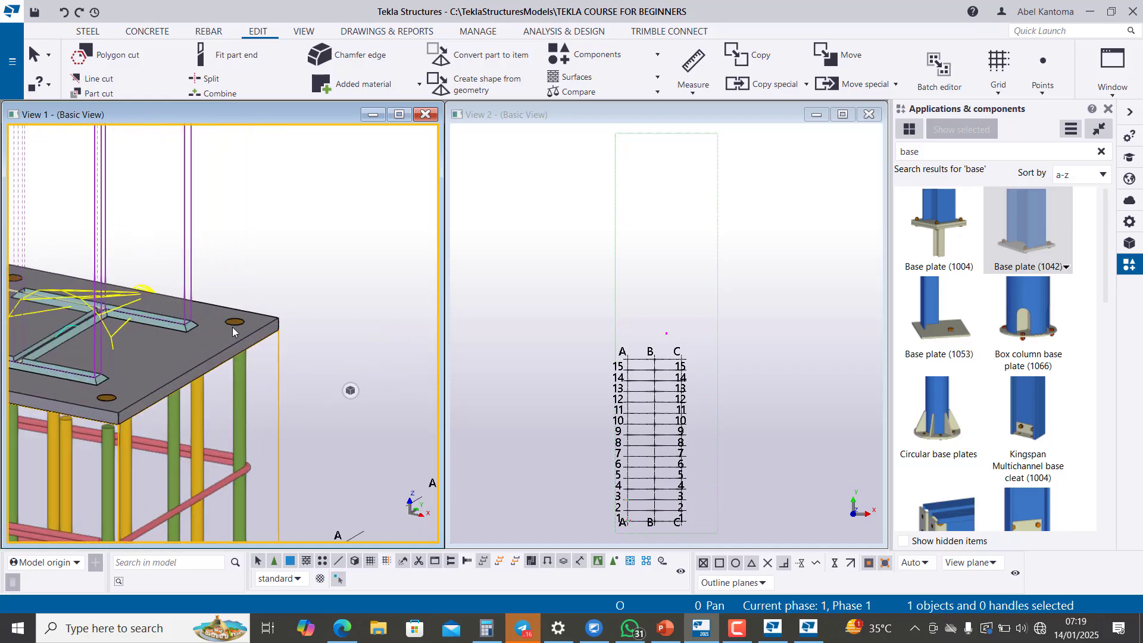
scroll(244, 325, "down", 5)
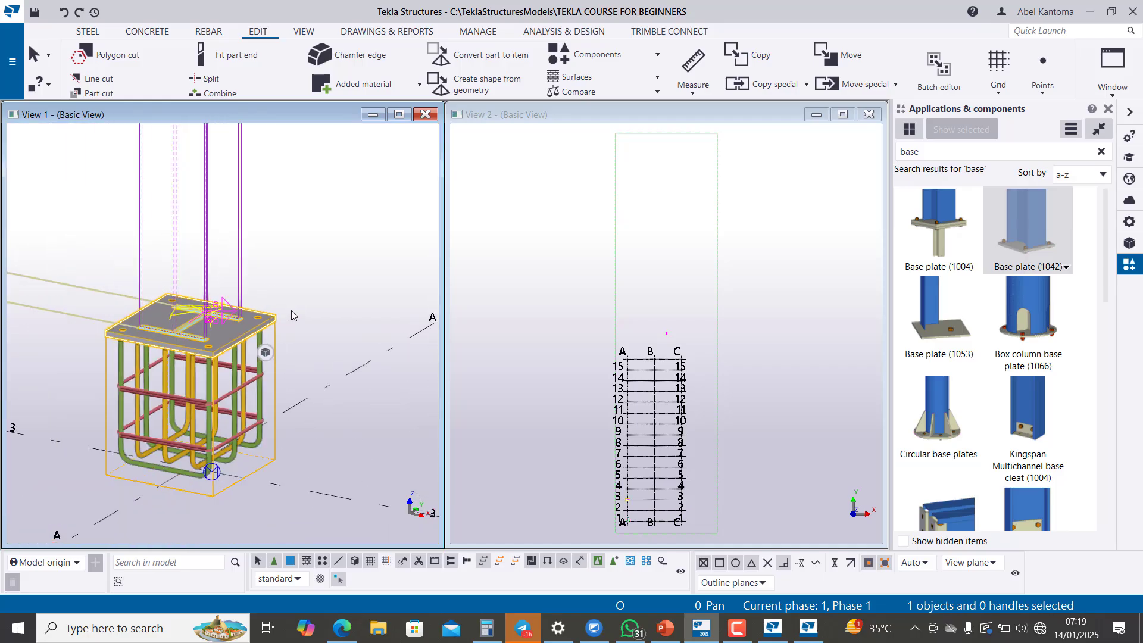
left_click(316, 296)
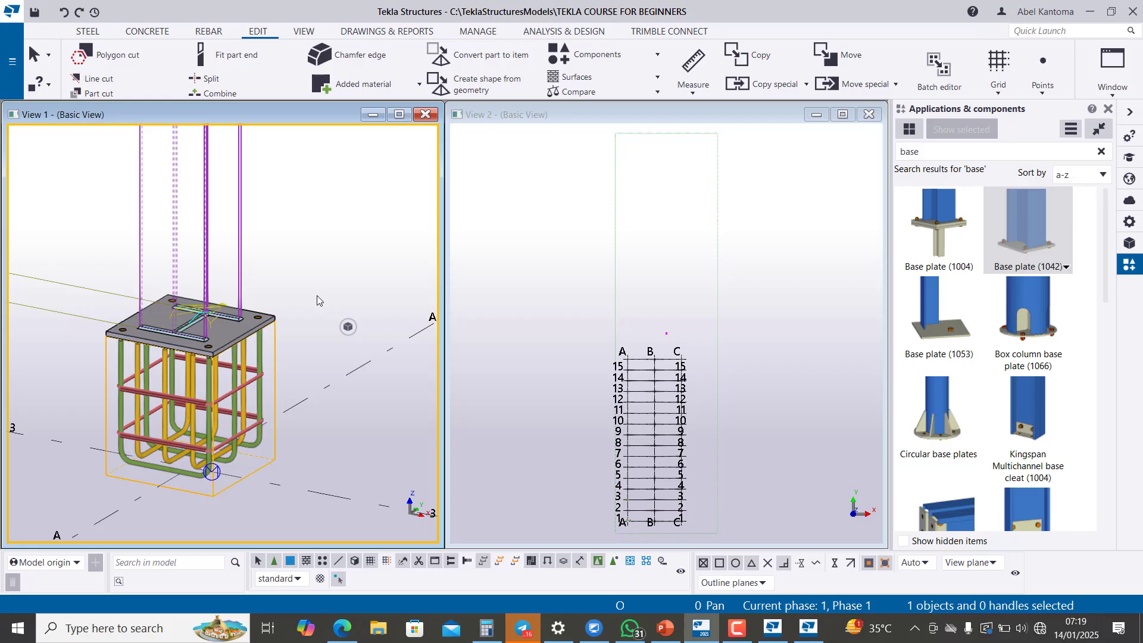
key("ctrl+4")
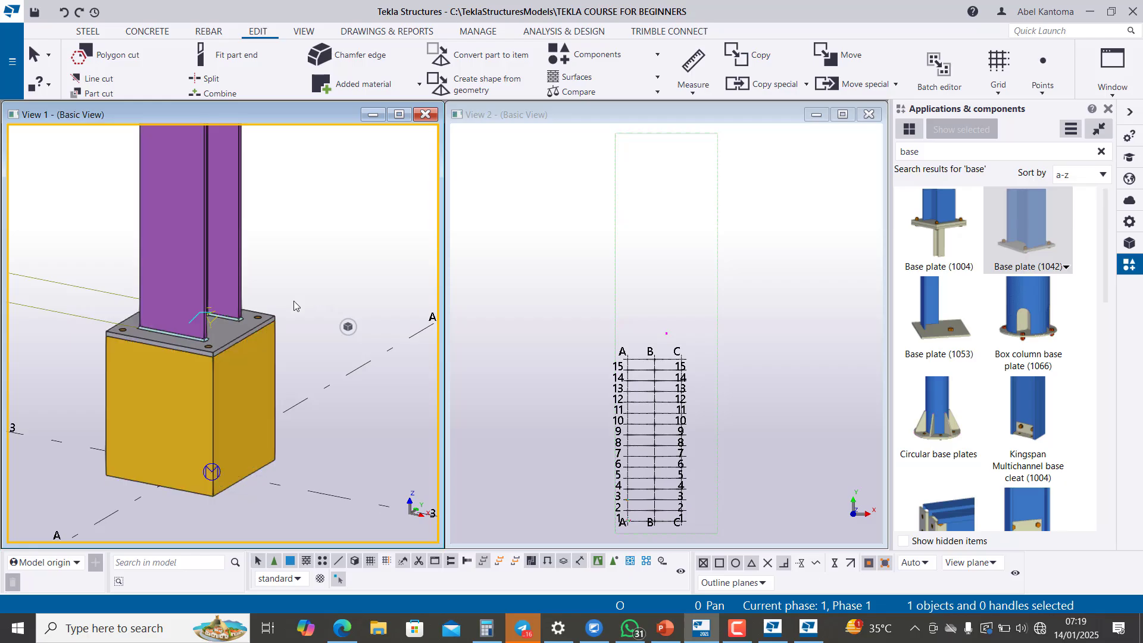
Reopen the Base plate (1042) properties and review the parameters, general, anchor rod, extra plate and bolt settings, including the extra profile arrangements
left_click(234, 342)
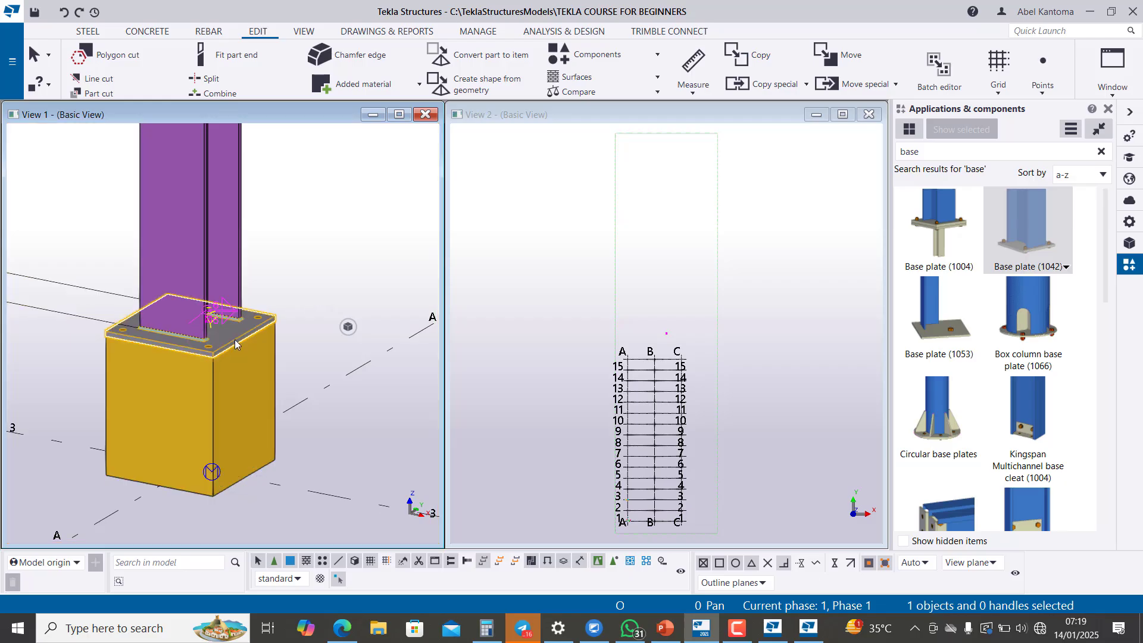
double_click(235, 343)
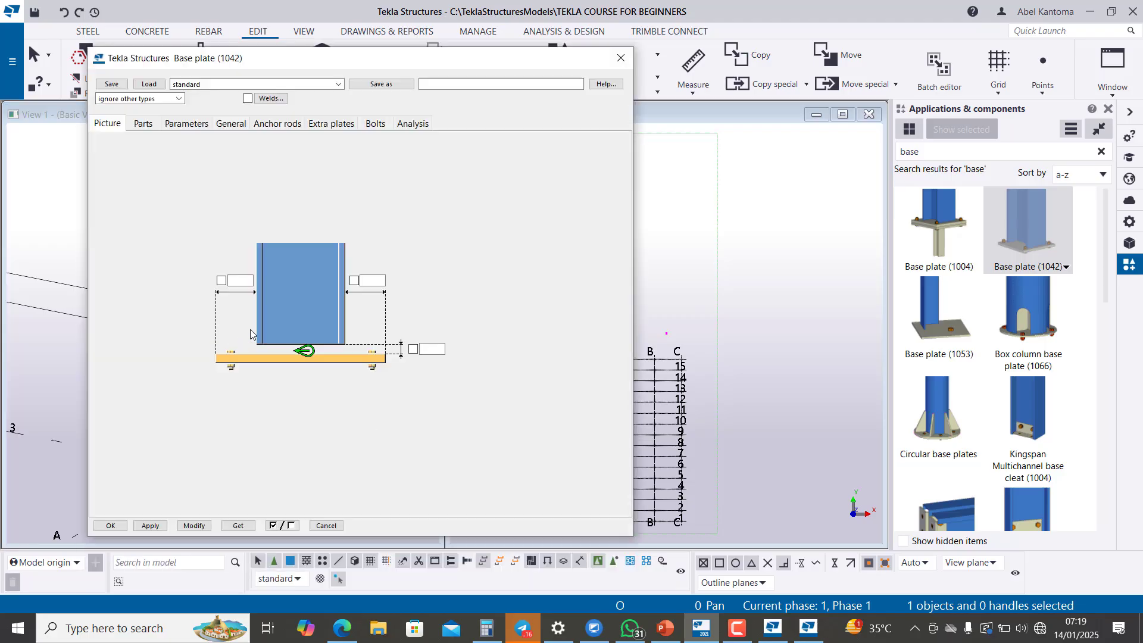
left_click(193, 125)
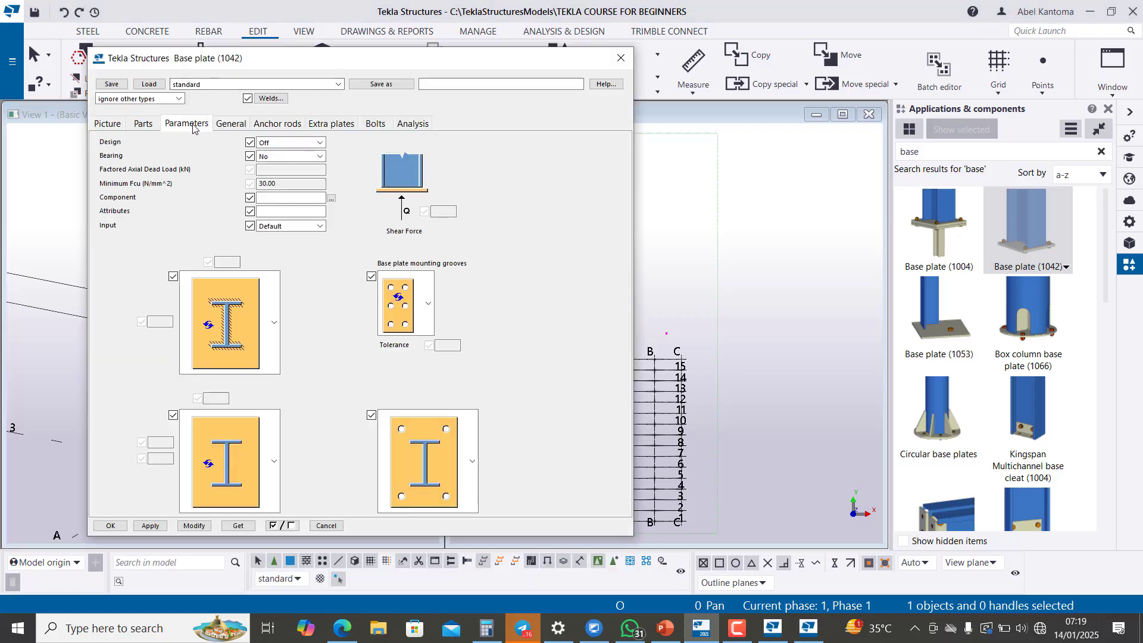
left_click(232, 127)
left_click(266, 129)
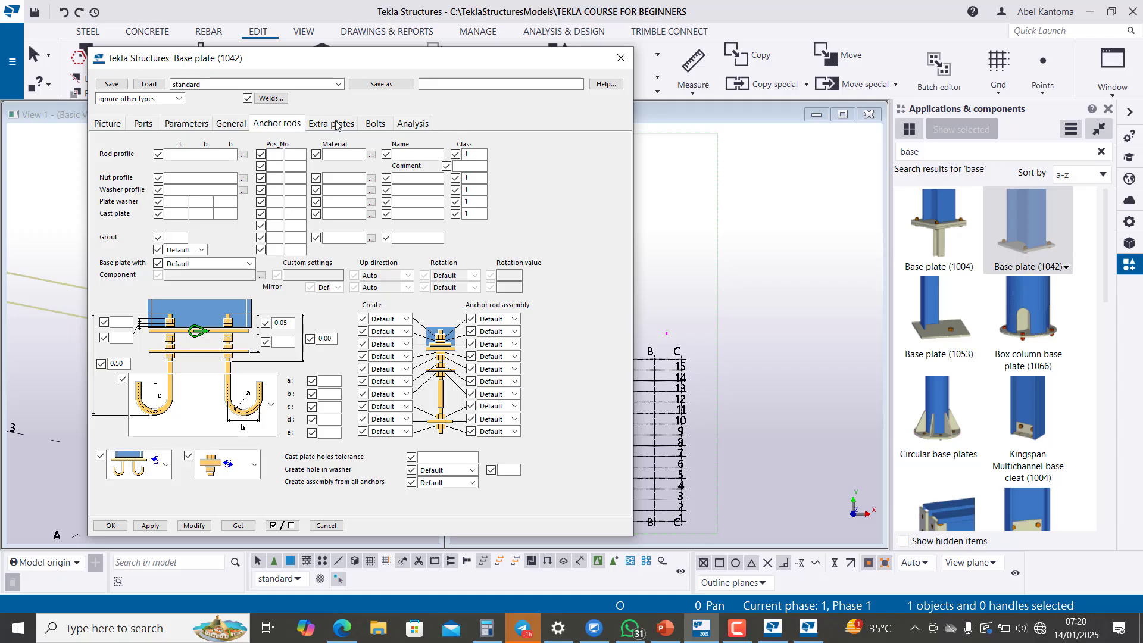
left_click(331, 125)
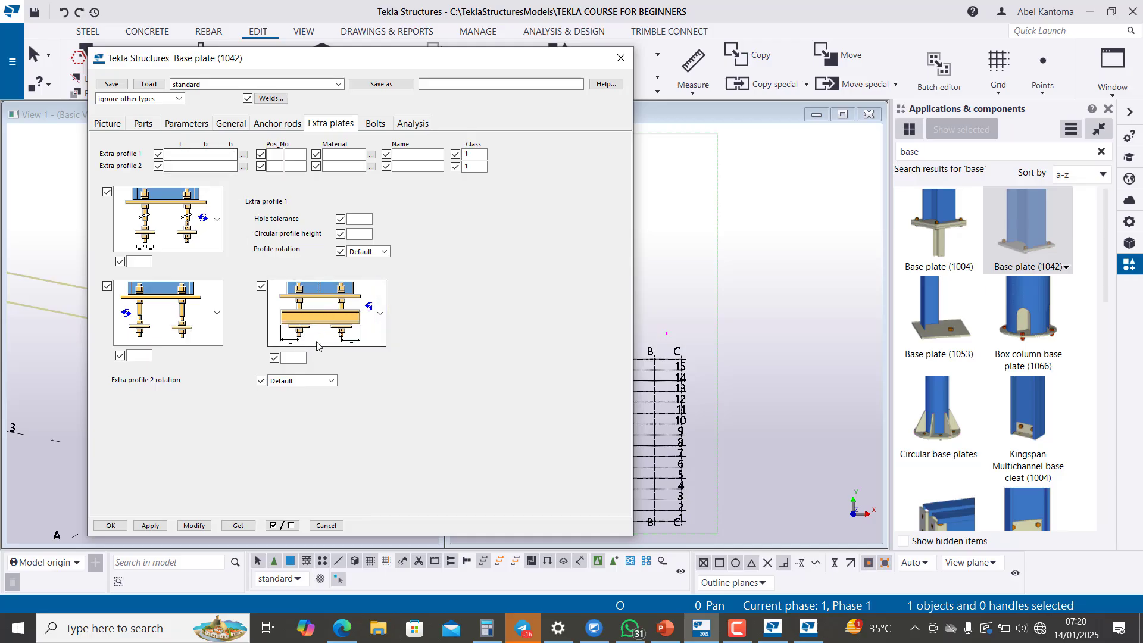
left_click(382, 315)
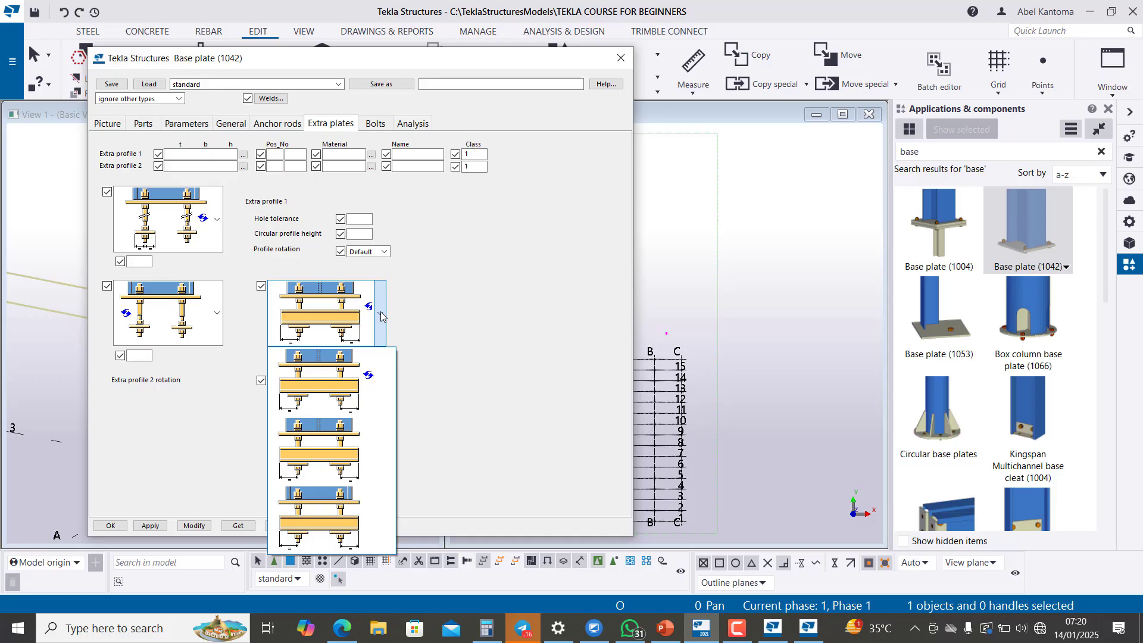
left_click(382, 316)
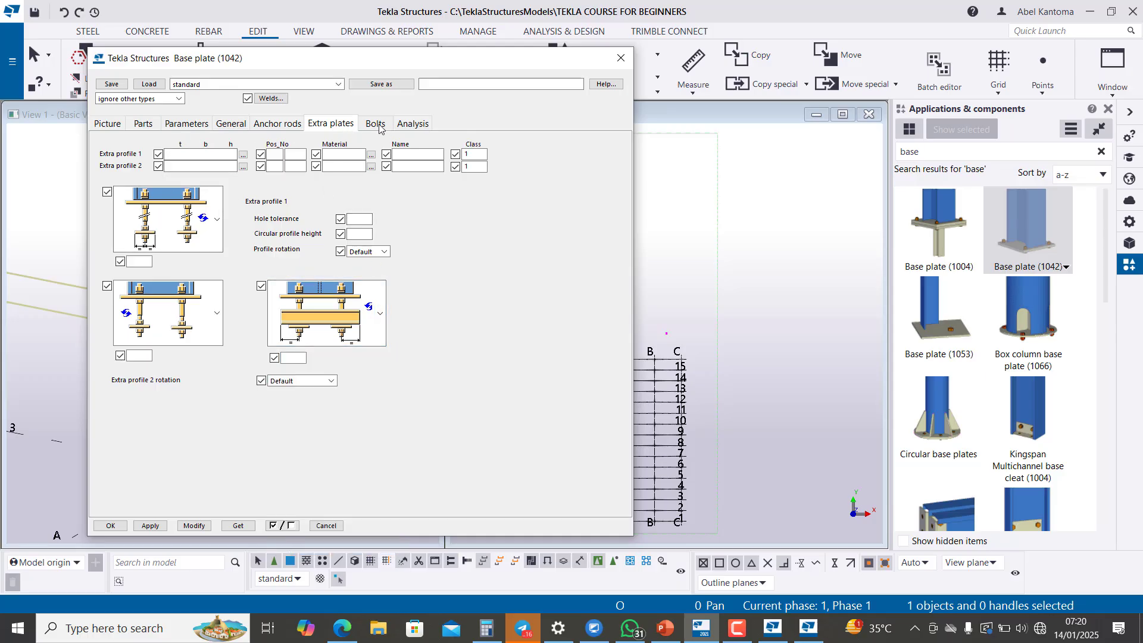
left_click(376, 124)
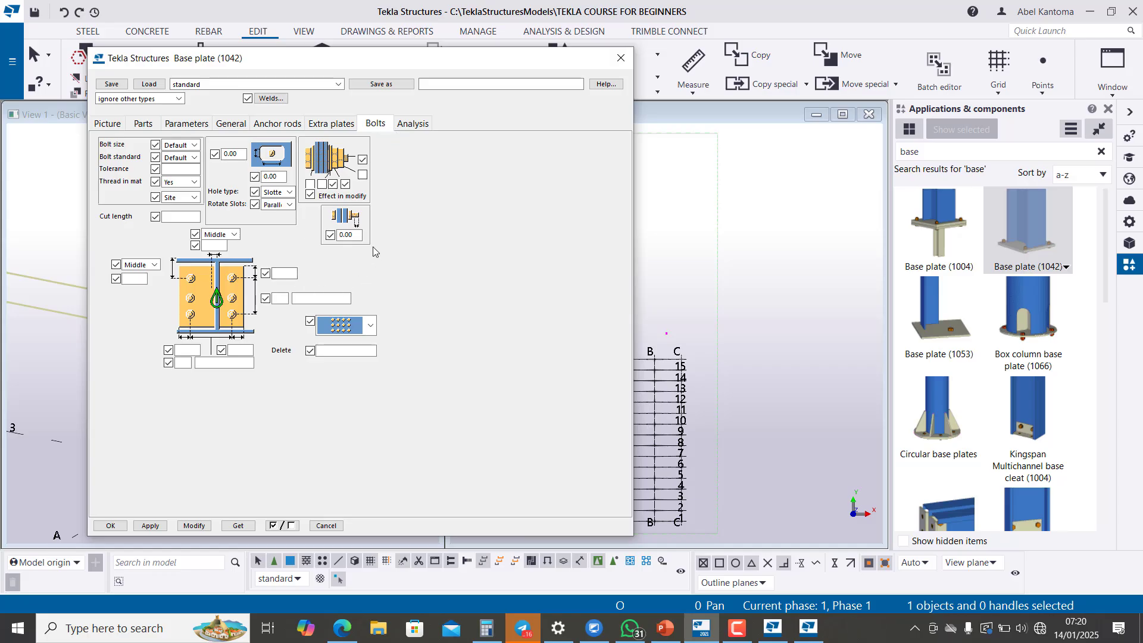
Review the Base plate (1042) settings from picture through analysis, including the anchor rod nut and washer arrangements, and accept them
left_click(108, 125)
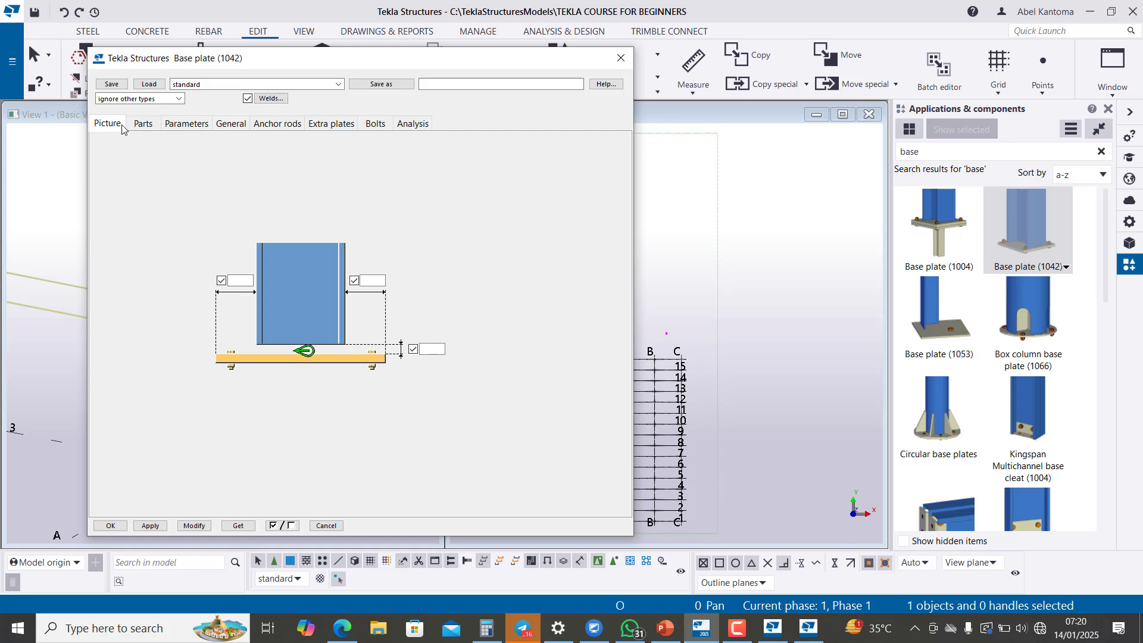
left_click(145, 124)
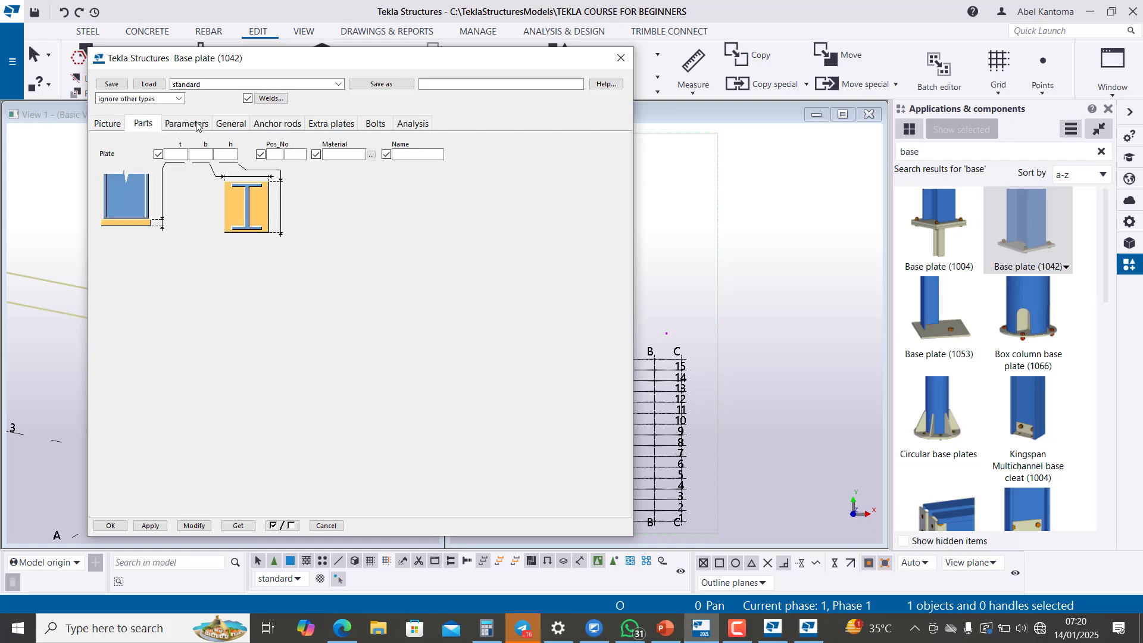
left_click(205, 125)
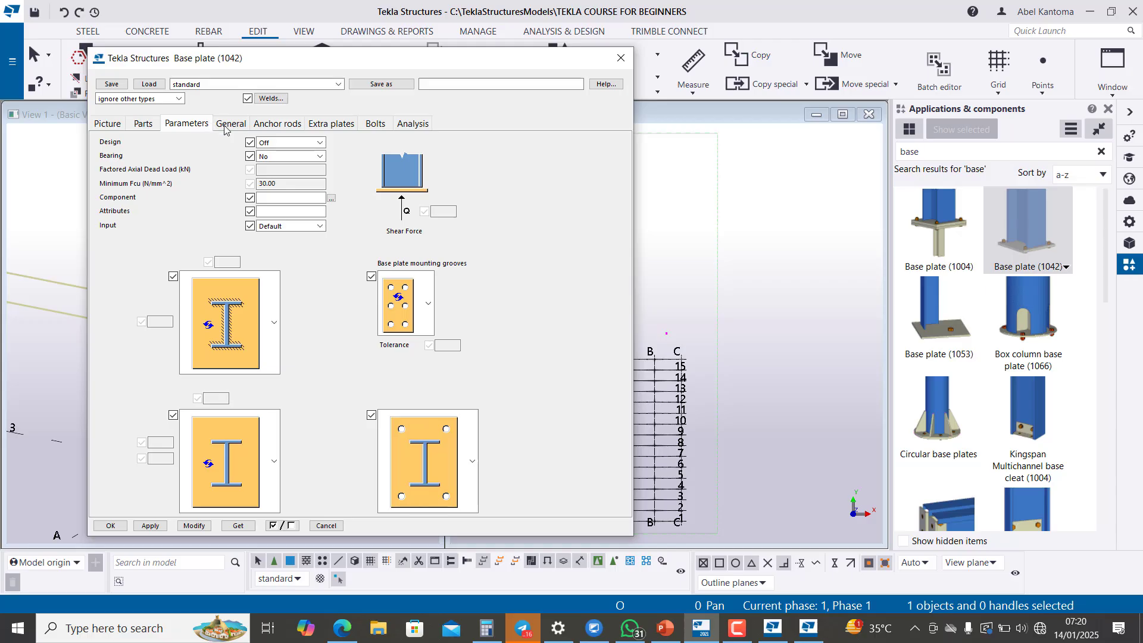
left_click(226, 126)
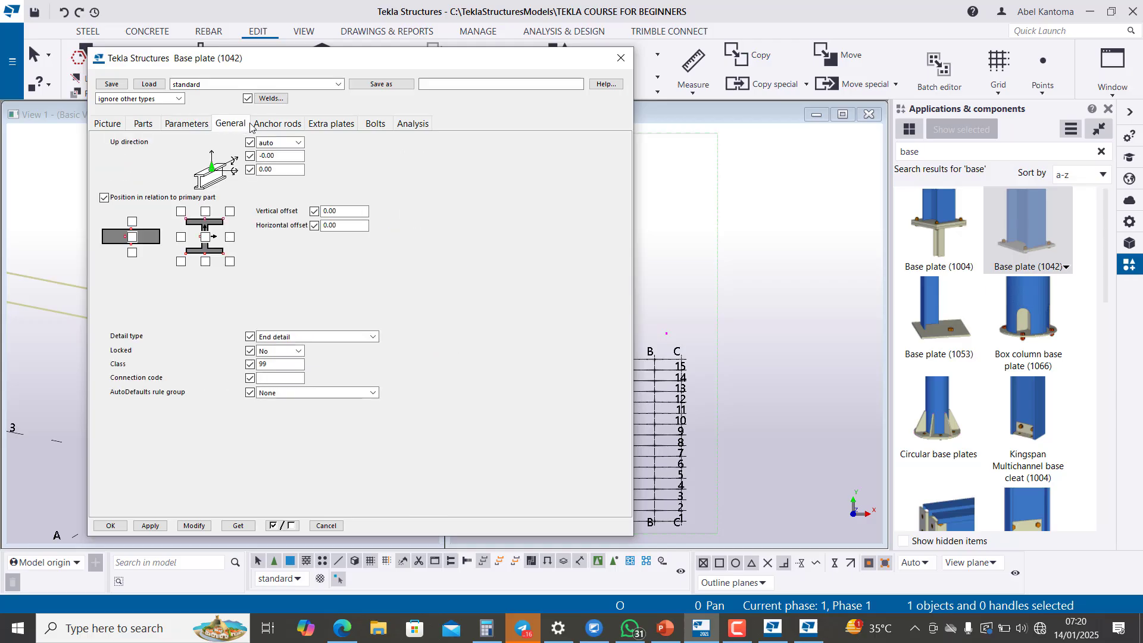
left_click(276, 125)
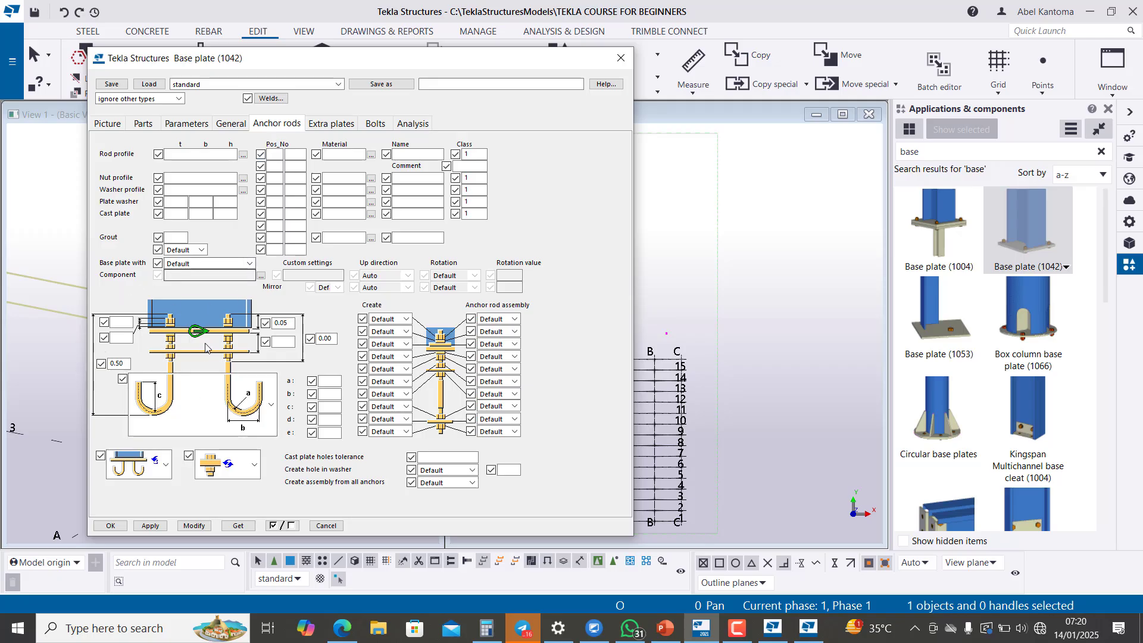
left_click(255, 466)
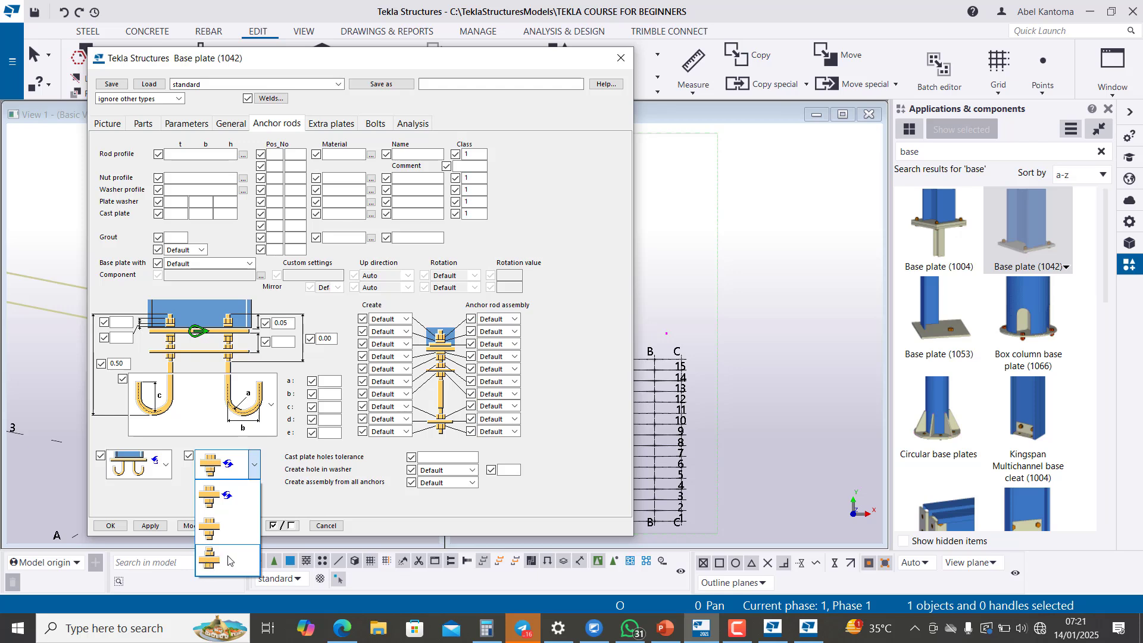
left_click(301, 503)
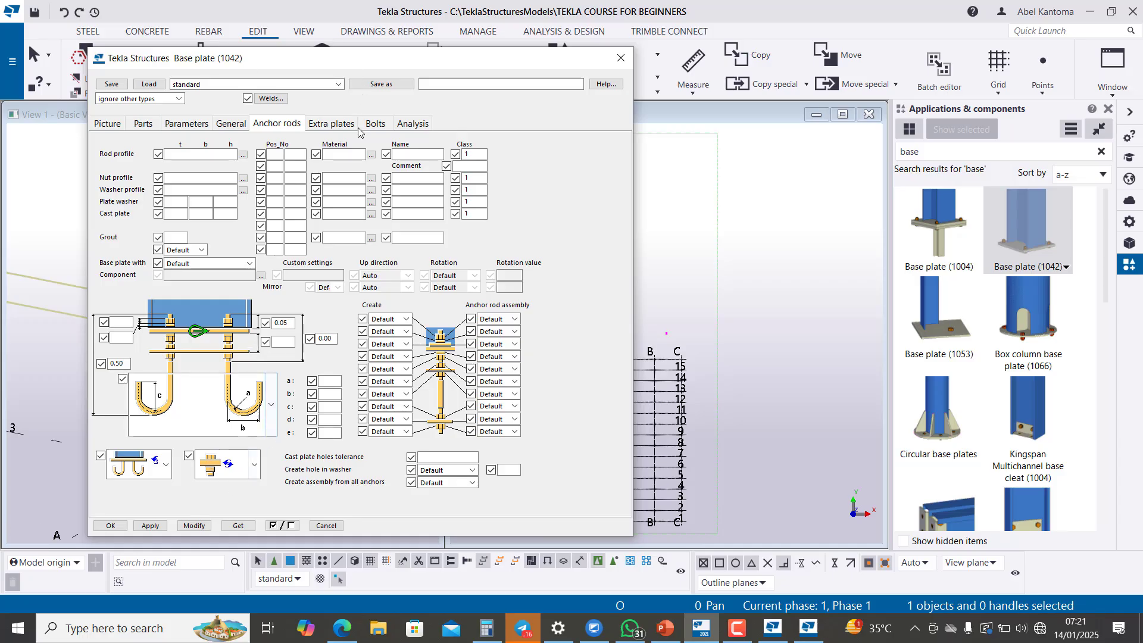
left_click(332, 124)
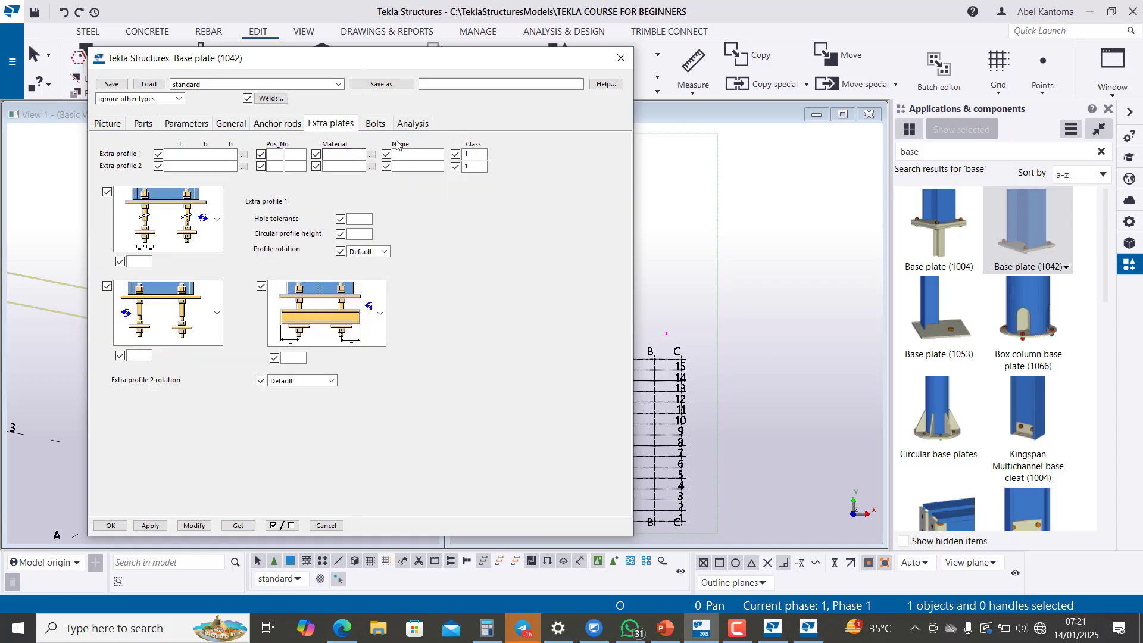
left_click(377, 125)
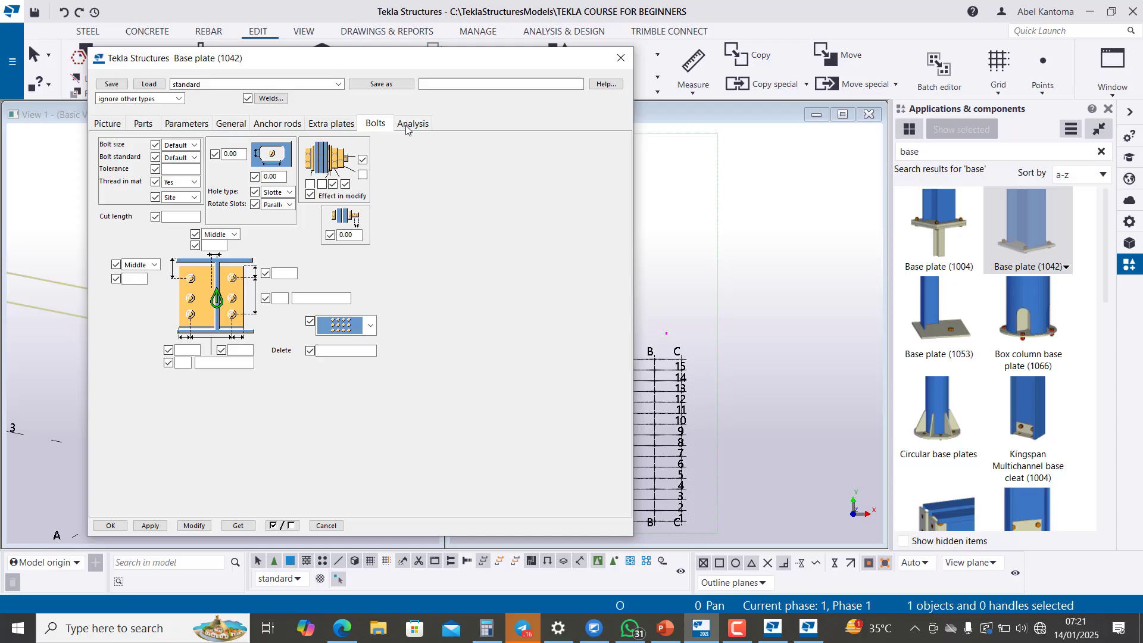
left_click(410, 125)
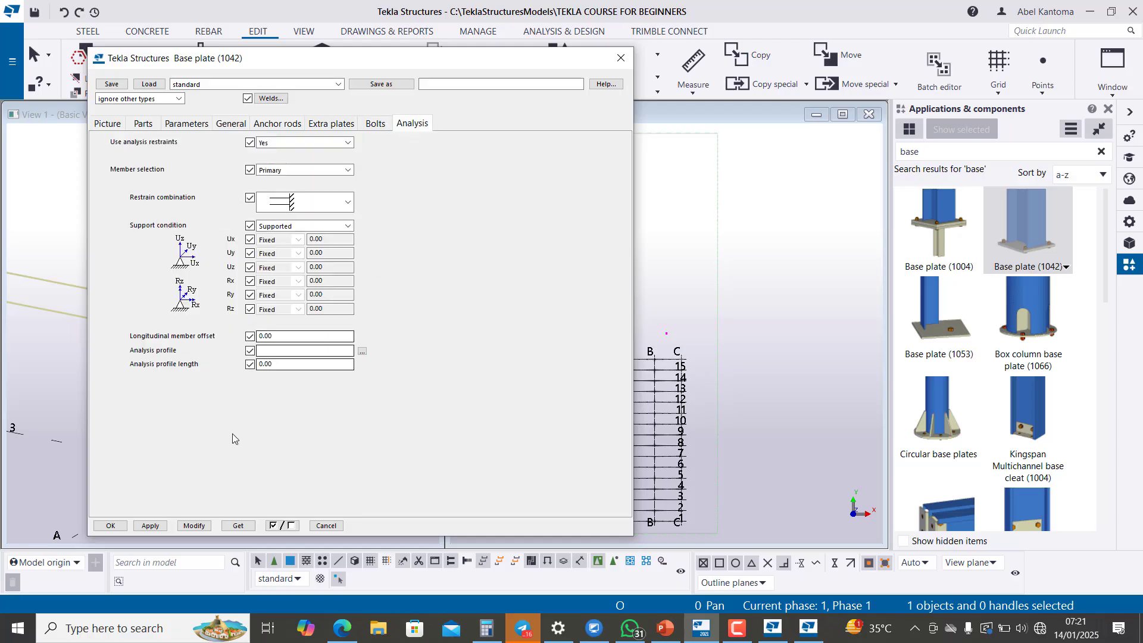
left_click(110, 525)
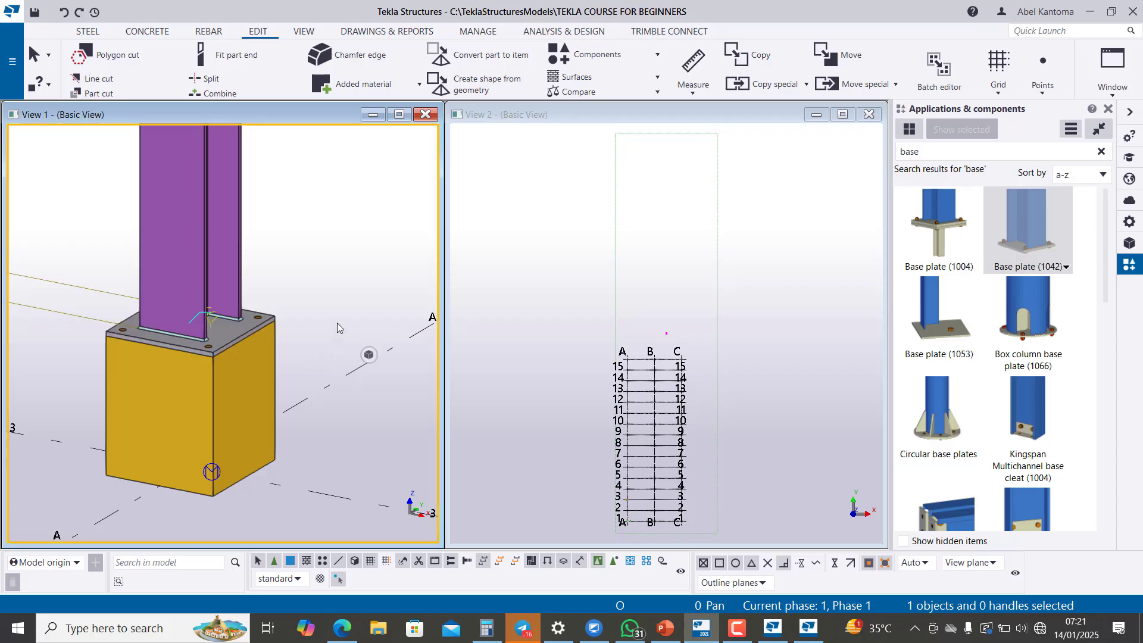
Copy the complete column assembly at A-3 linearly along grid line A, with dX 0, dY 5.00 and 13 copies
scroll(337, 322, "down", 5)
scroll(113, 357, "down", 3)
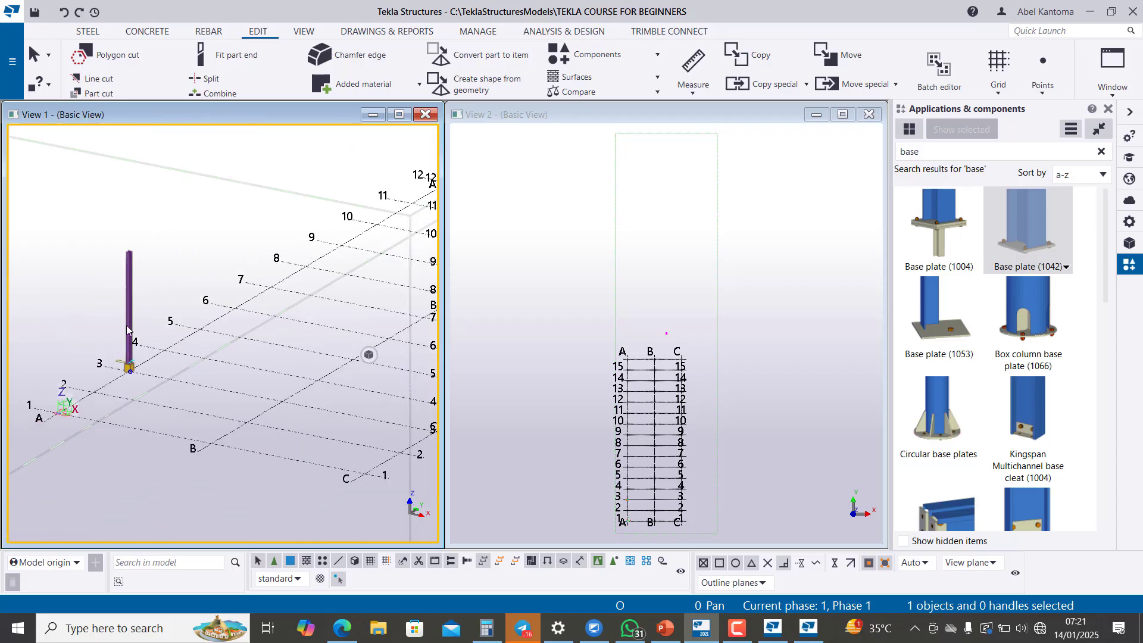
scroll(116, 297, "up", 2)
left_click_drag(99, 204, 200, 420)
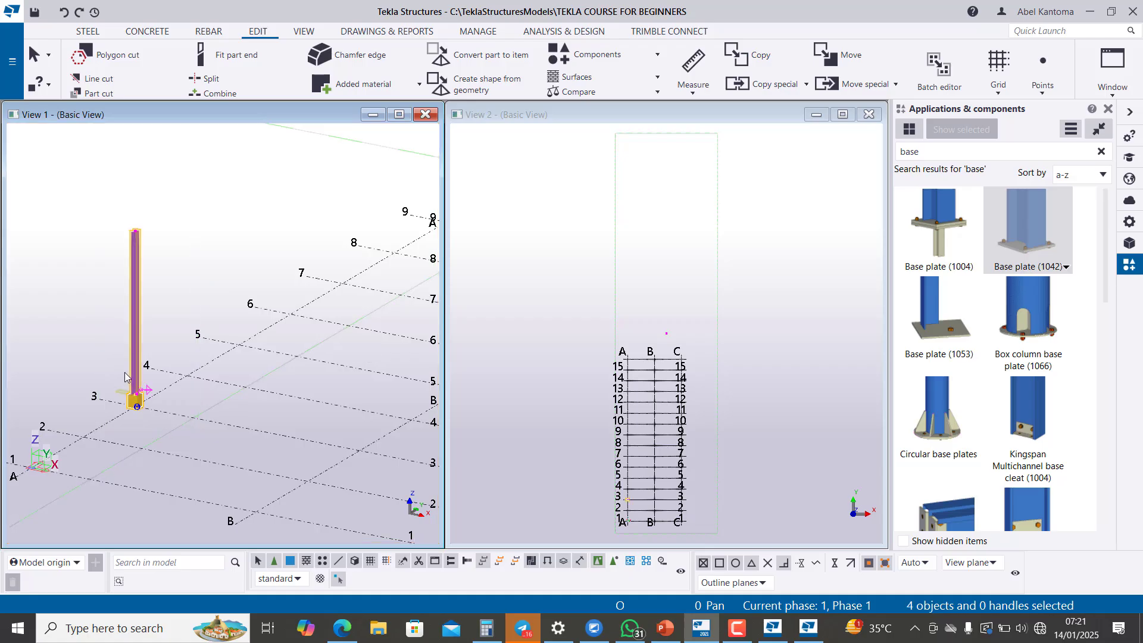
right_click(141, 403)
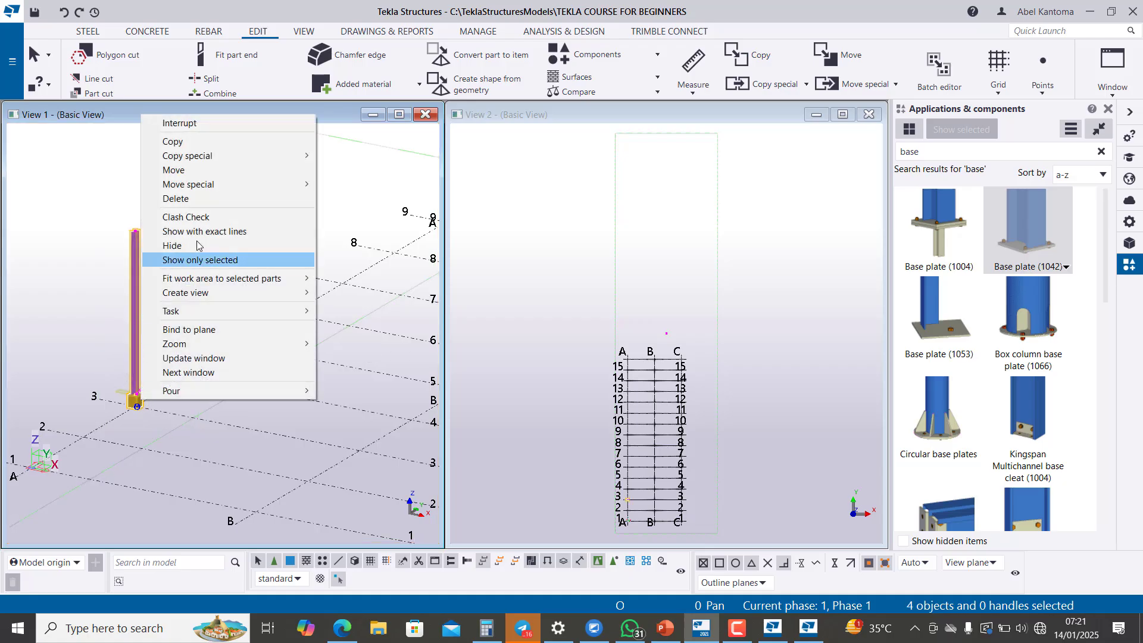
mouse_move(230, 157)
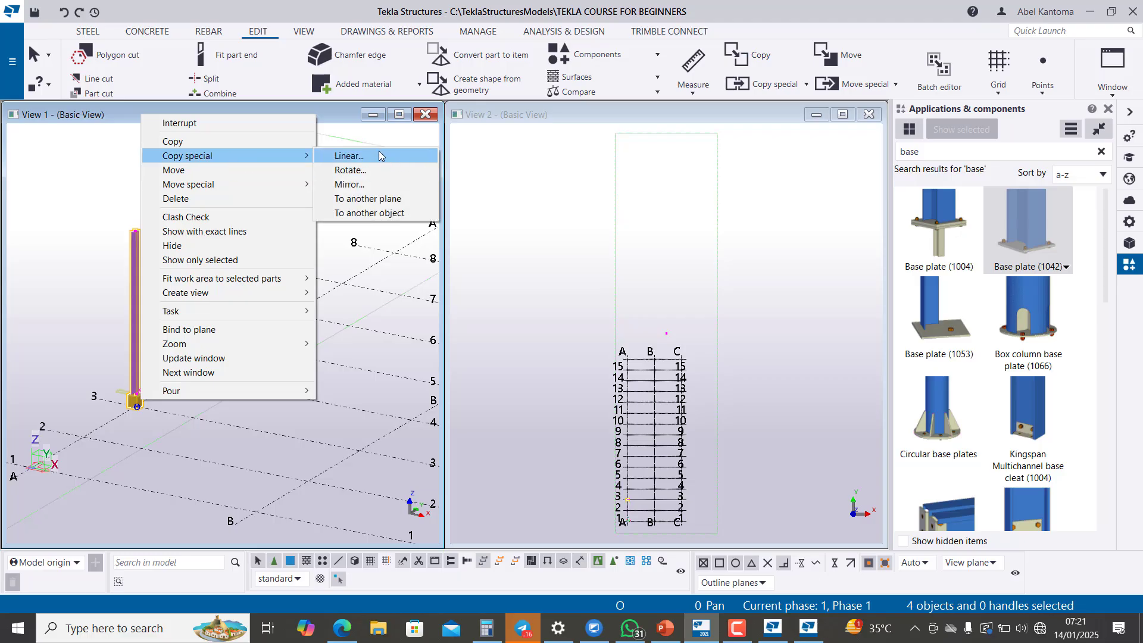
left_click(333, 154)
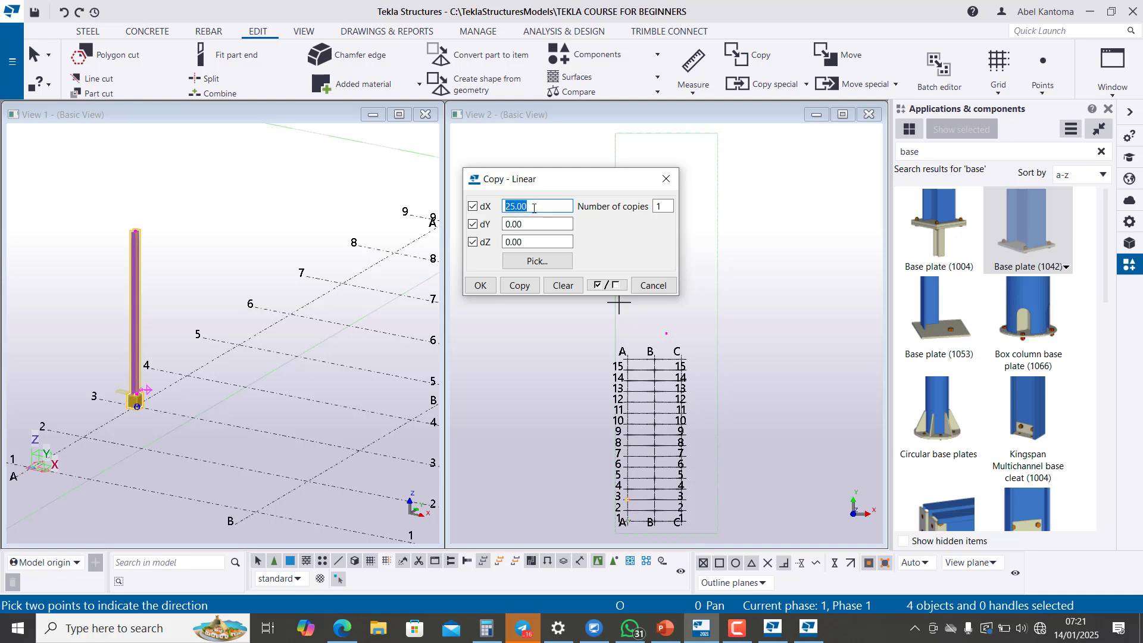
type("0")
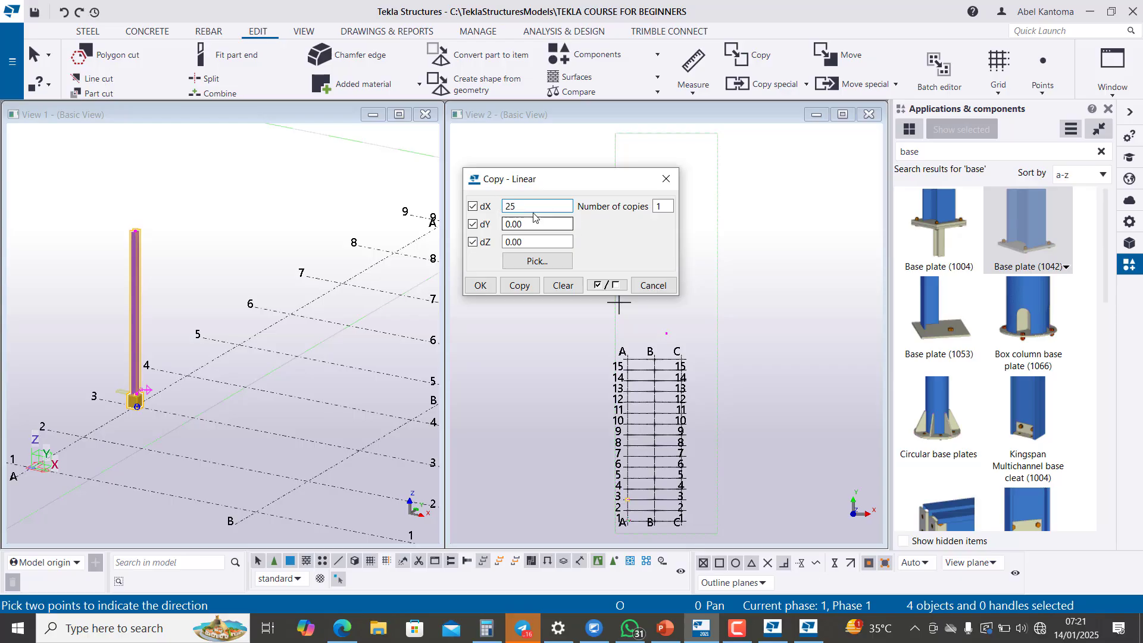
double_click(511, 206)
double_click(527, 230)
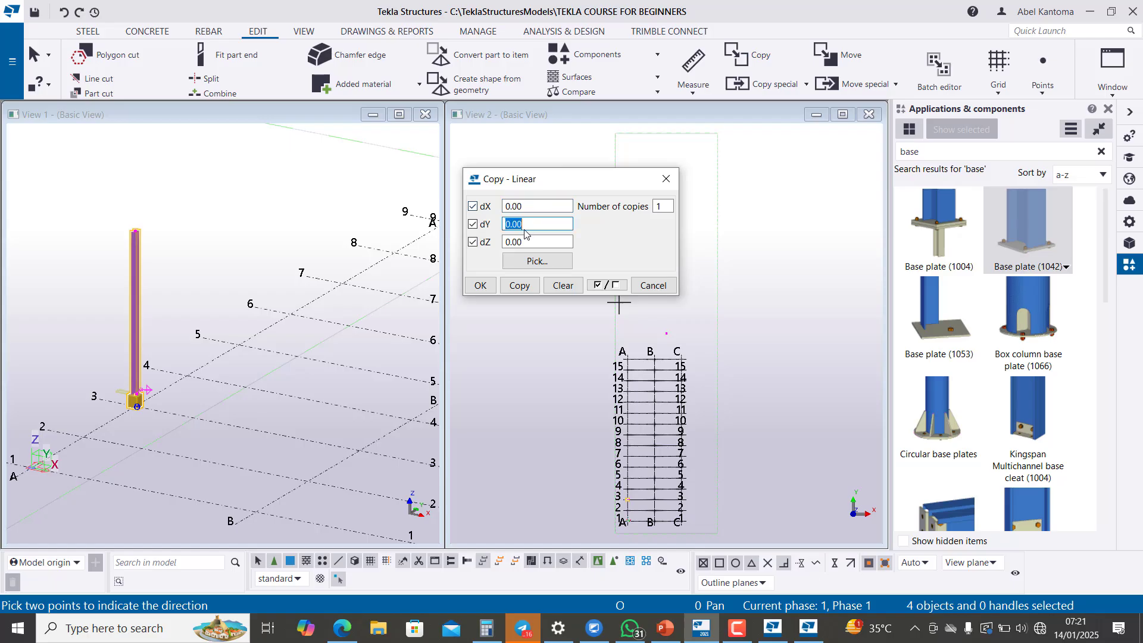
type("13")
left_click(664, 207)
double_click(515, 225)
type("5")
left_click(668, 206)
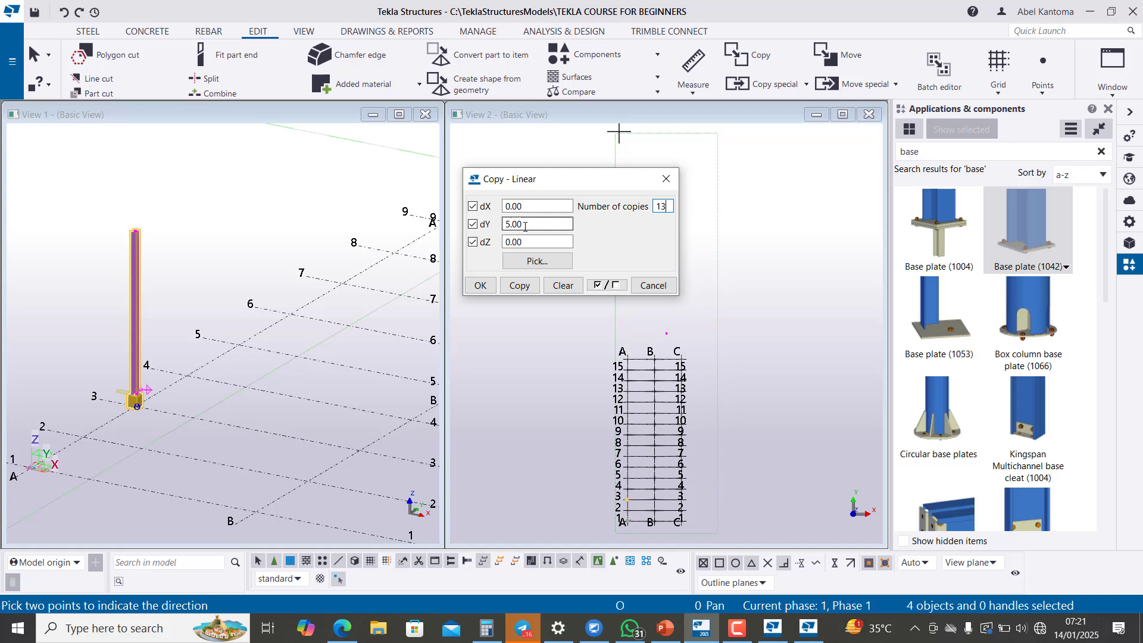
left_click(519, 285)
scroll(292, 294, "down", 2)
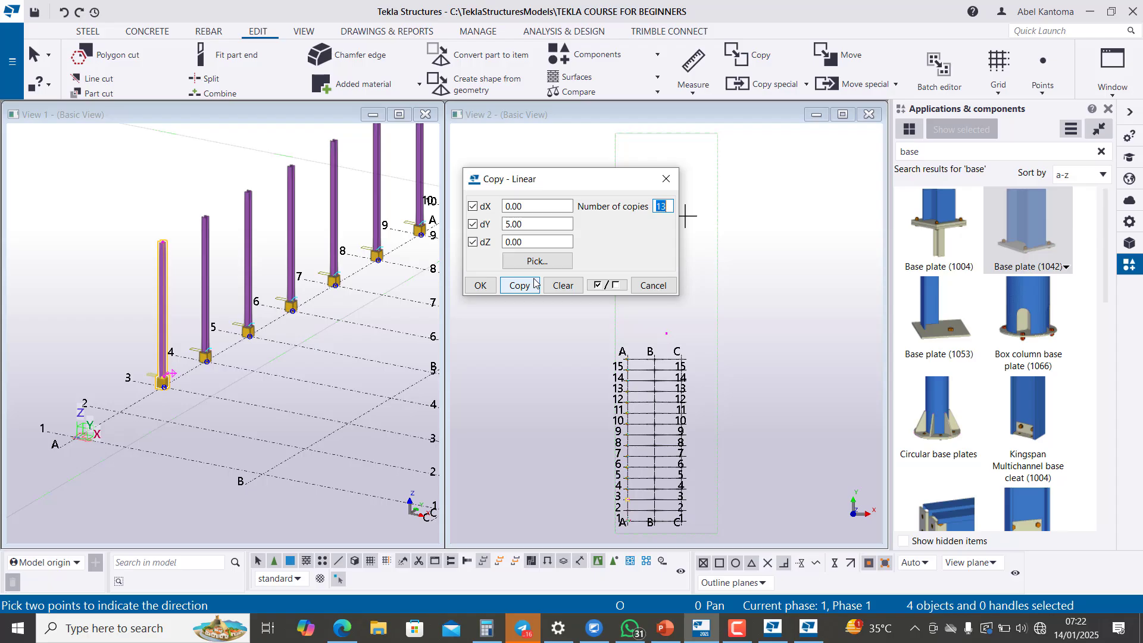
Copy the A-3 column assembly once across to grid line C, with dX 25.00 and dY 0
double_click(528, 206)
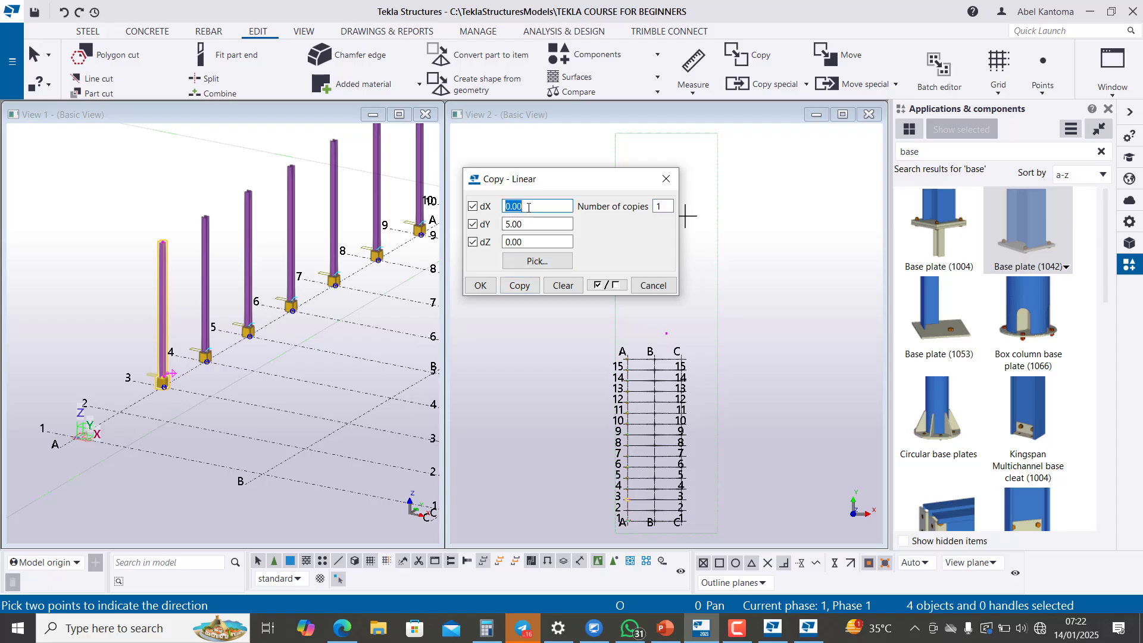
type("25")
double_click(534, 225)
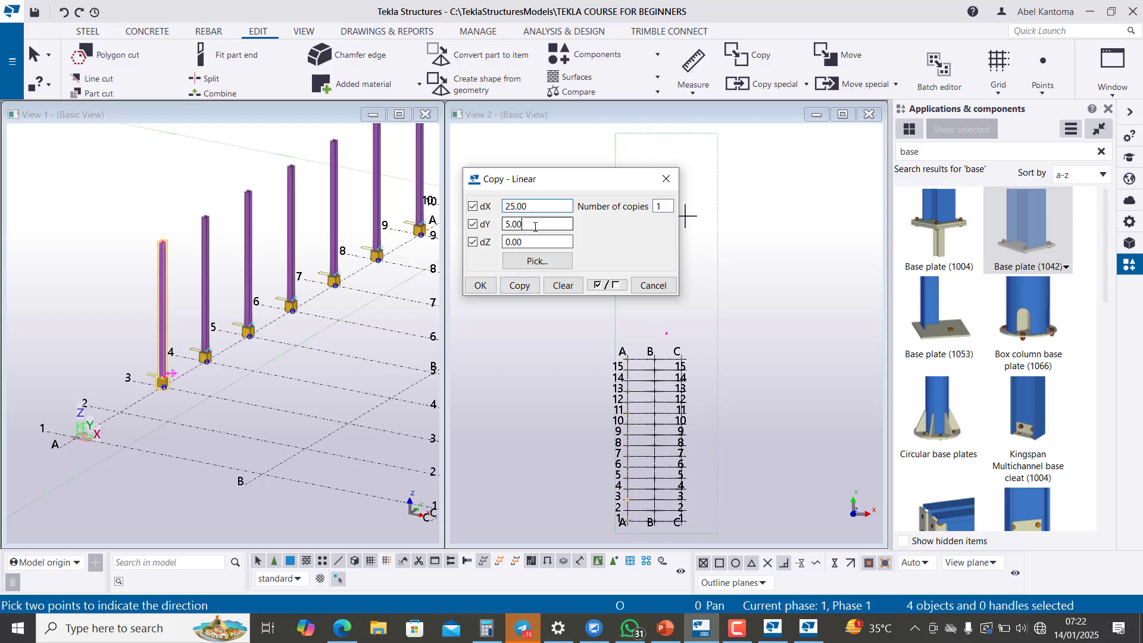
type("0")
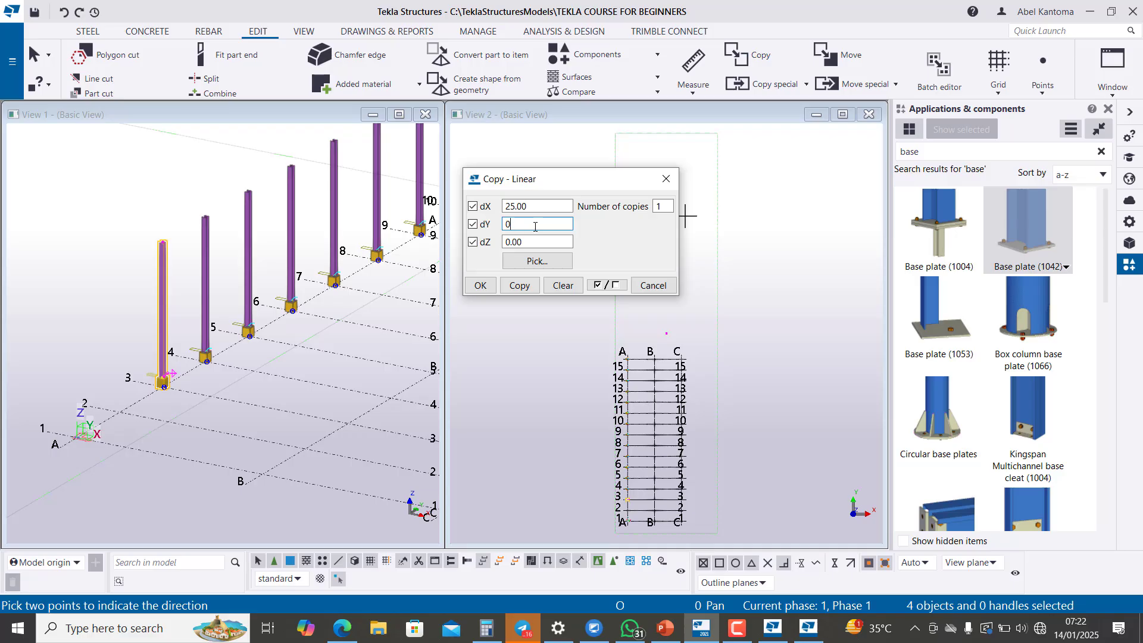
left_click(516, 285)
scroll(182, 332, "down", 5)
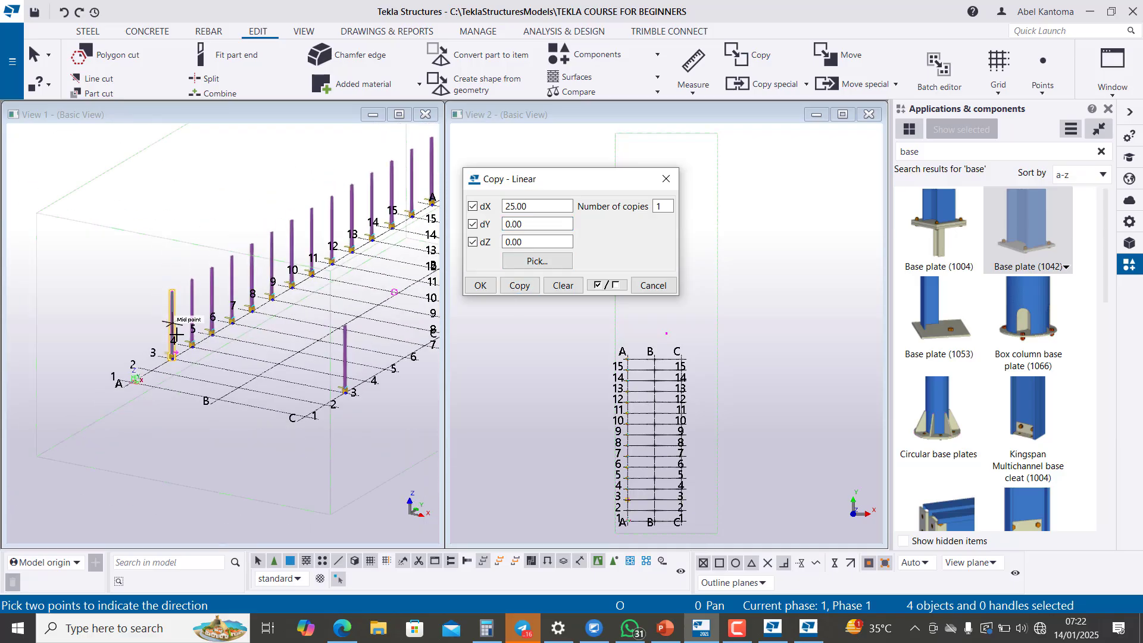
scroll(304, 334, "up", 1)
scroll(280, 315, "up", 2)
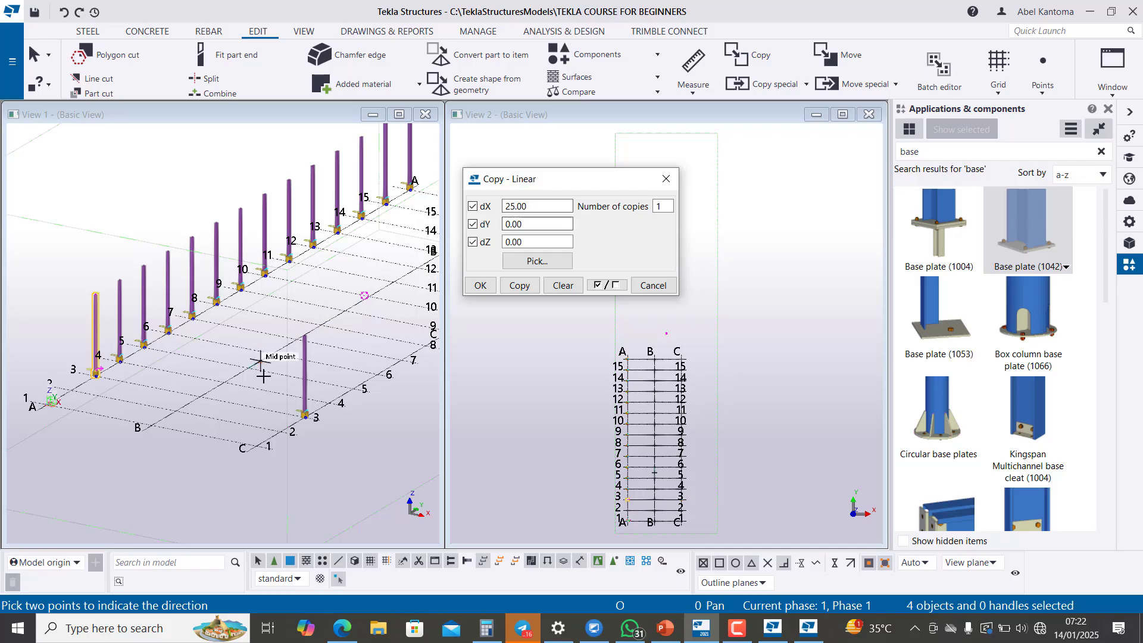
scroll(164, 399, "down", 4)
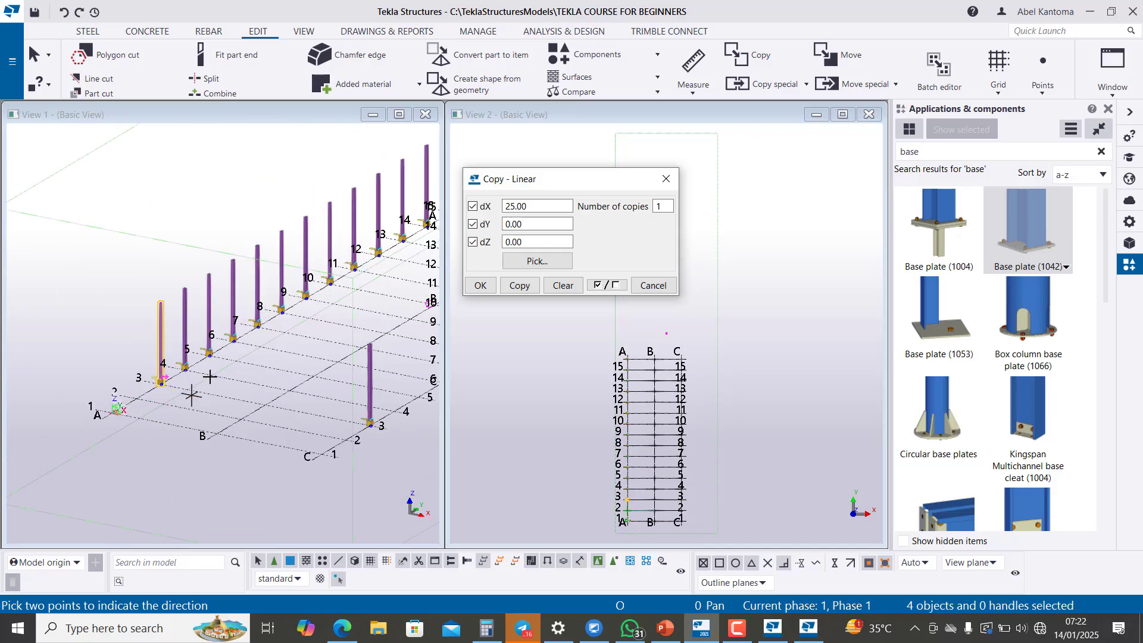
scroll(132, 357, "down", 3)
scroll(132, 357, "up", 6)
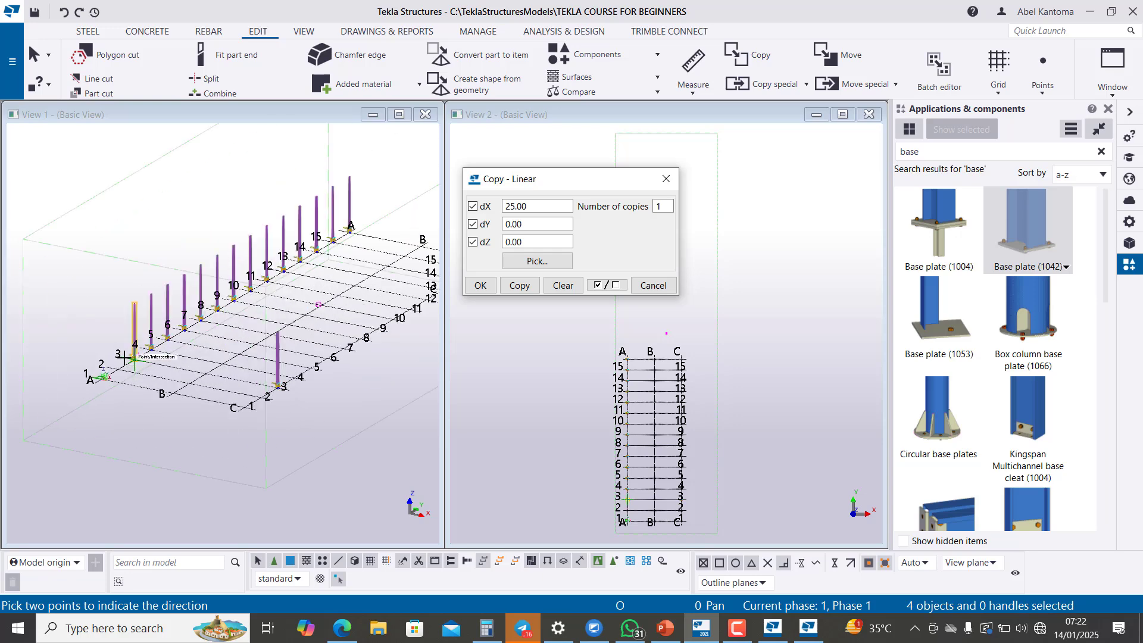
scroll(127, 369, "down", 2)
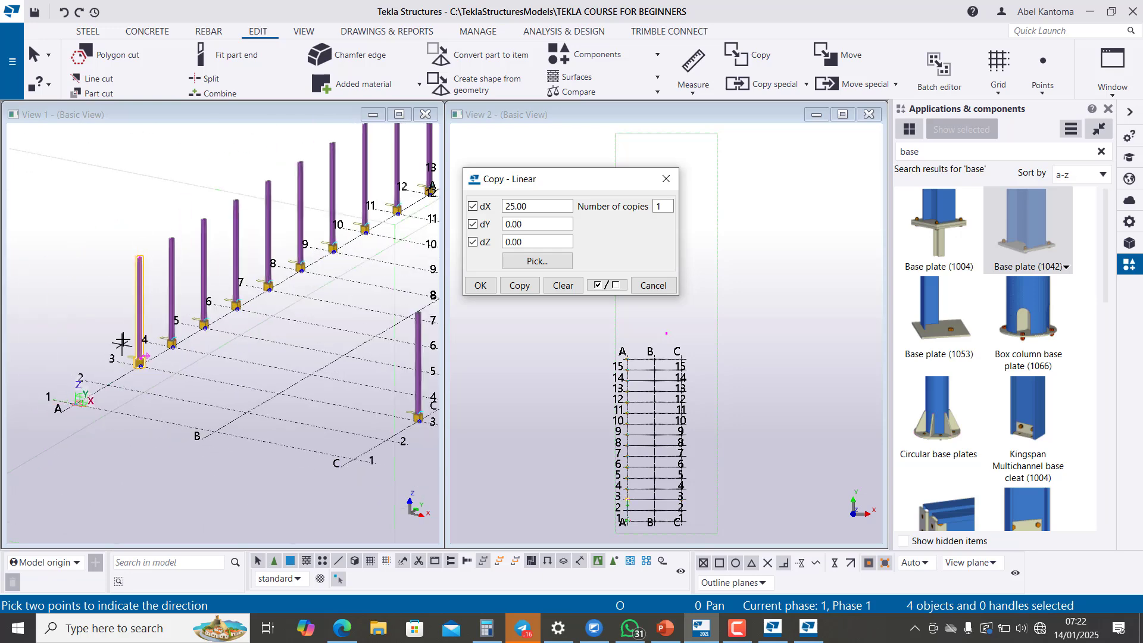
left_click(122, 341)
scroll(119, 336, "up", 3)
scroll(111, 394, "up", 2)
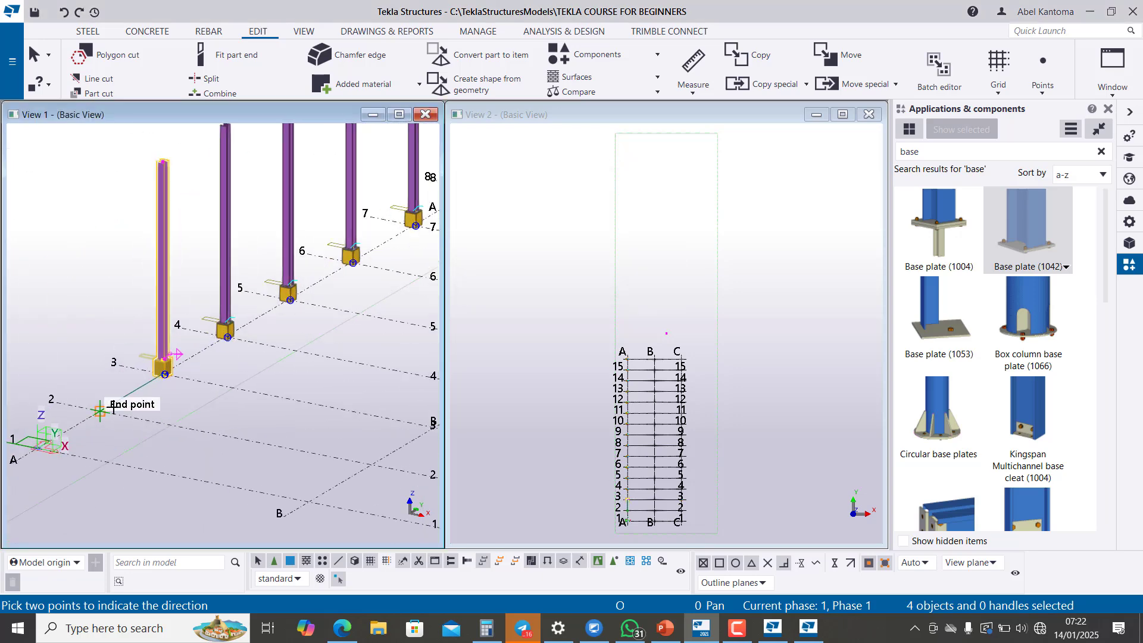
right_click(154, 369)
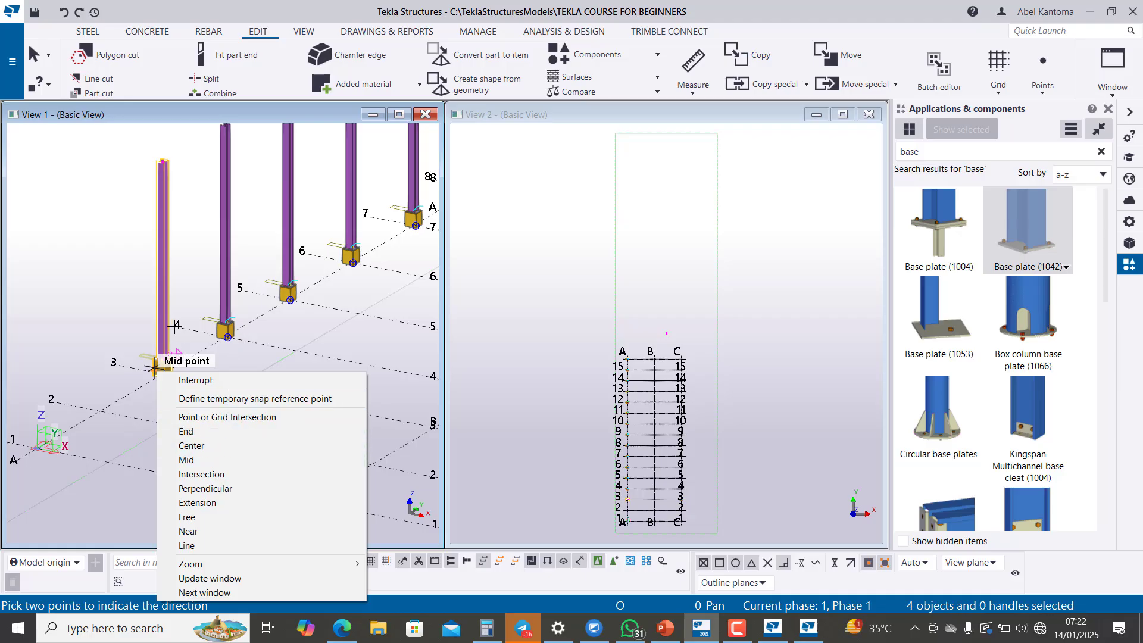
key("Escape")
key("Escape")
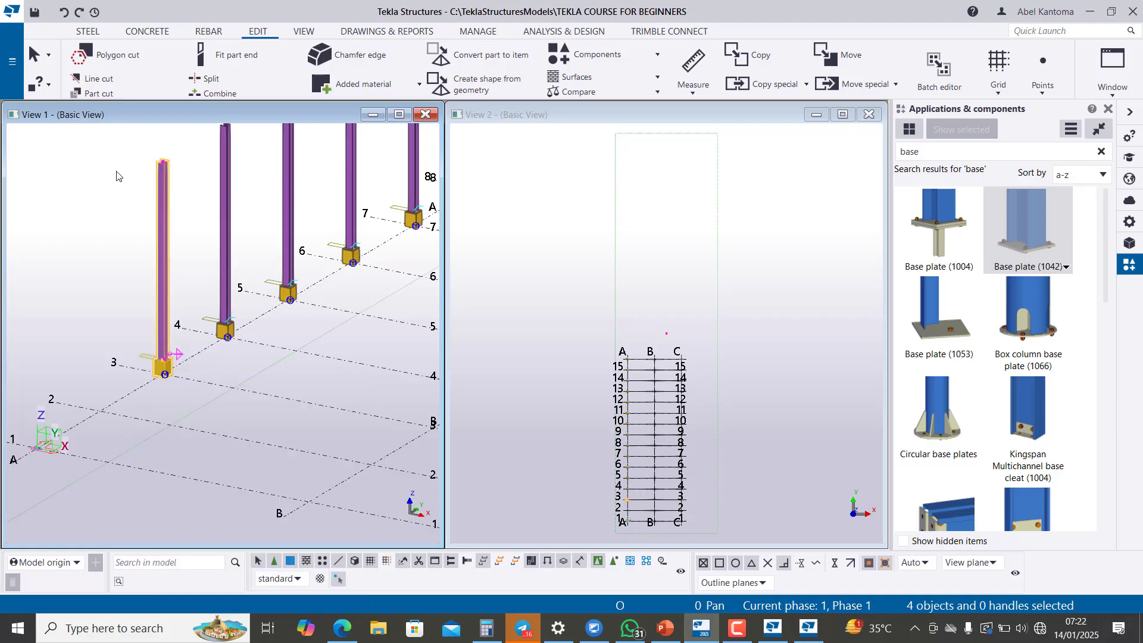
Copy the A-3 column assembly from its base grid intersection to A-2 and A-1
left_click_drag(114, 143, 187, 391)
right_click(171, 365)
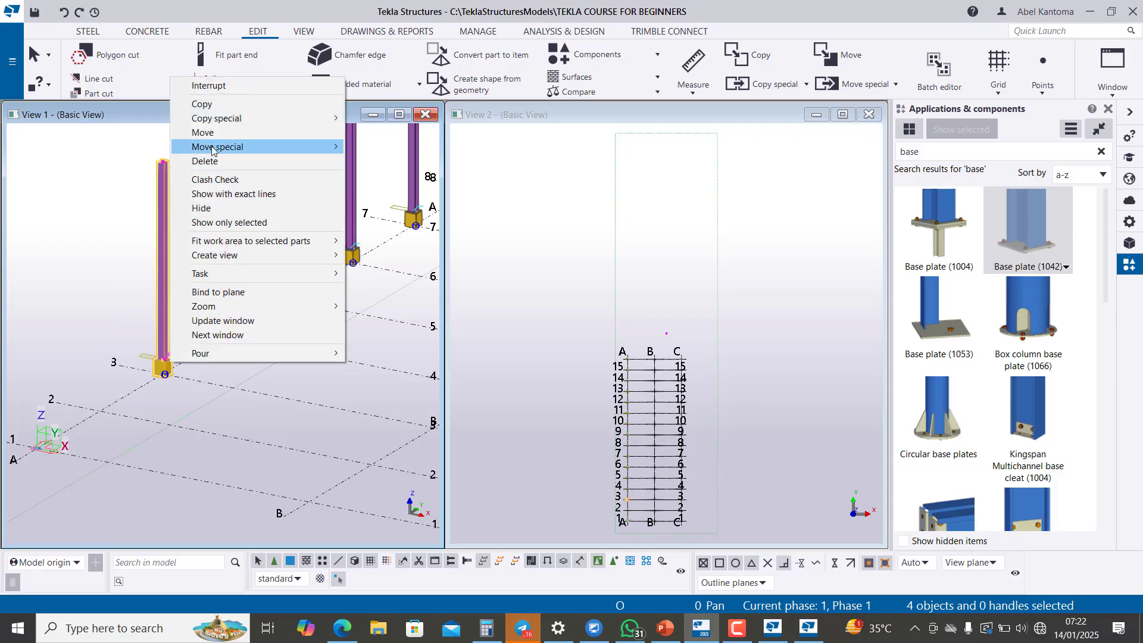
left_click(202, 104)
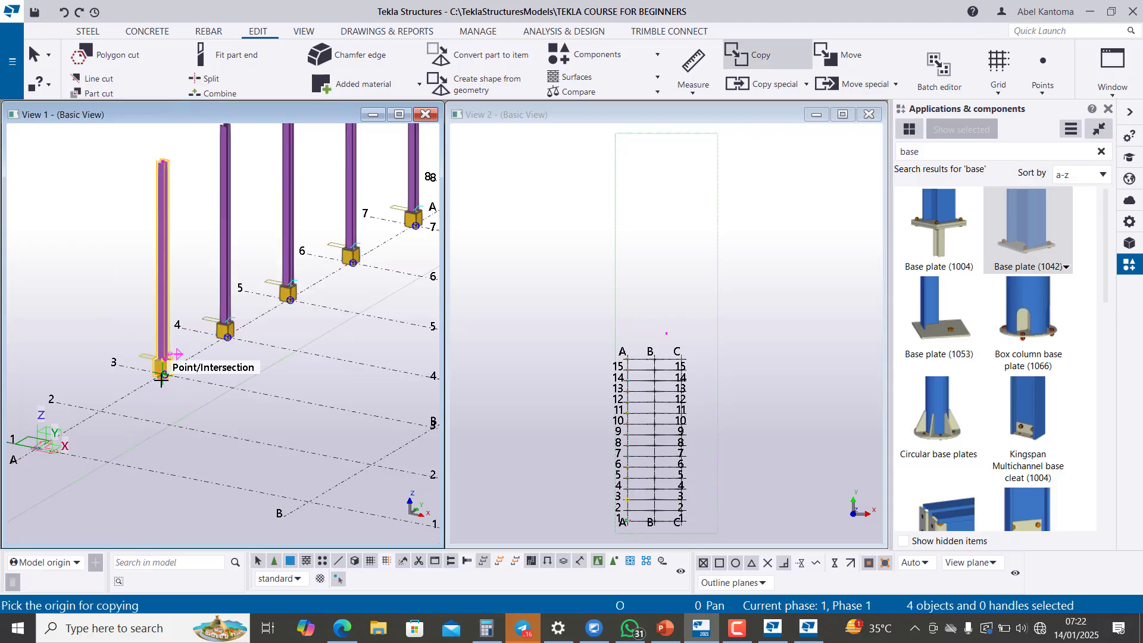
left_click(162, 373)
left_click(103, 410)
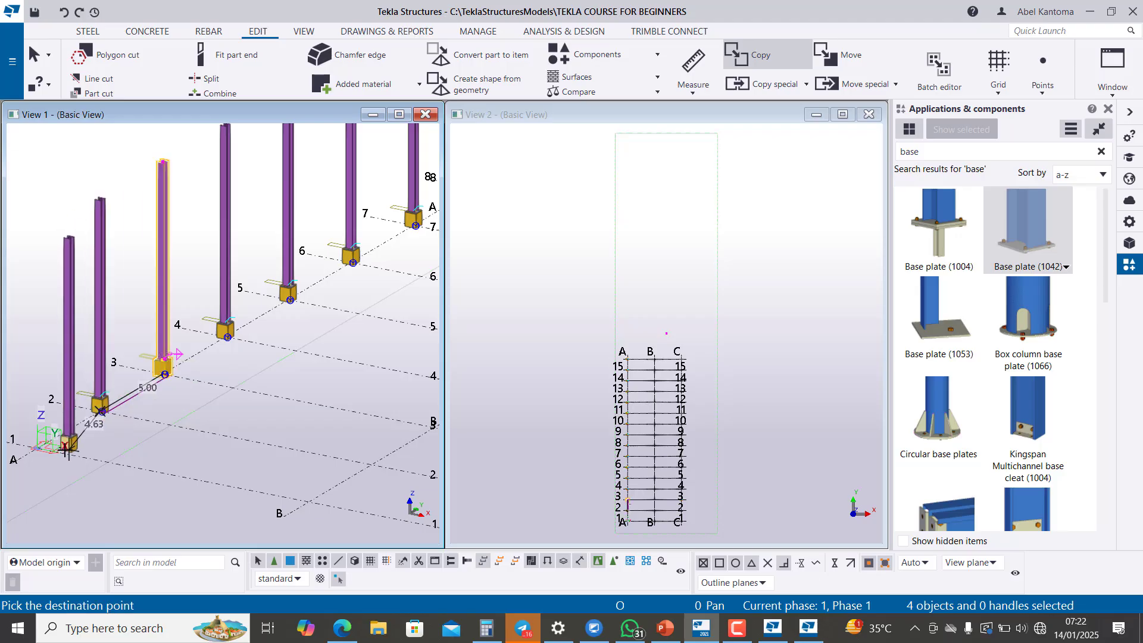
left_click(37, 445)
scroll(57, 415, "down", 8)
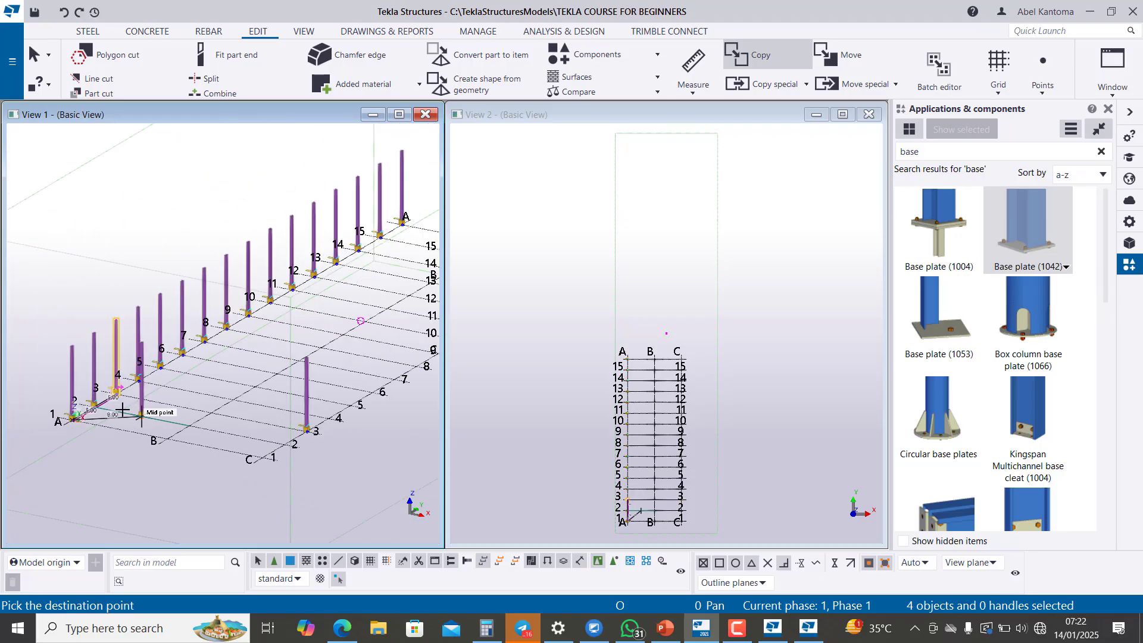
Copy the complete A-1 column assembly from its base grid intersection to C-1 and C-2
key("Escape")
scroll(89, 417, "up", 10)
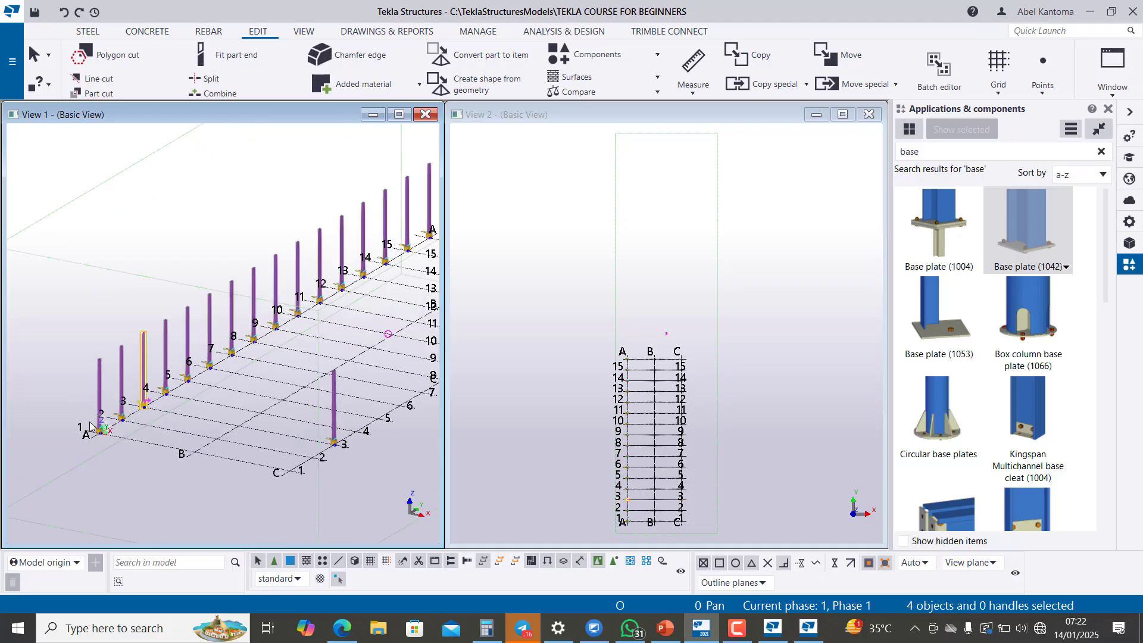
scroll(101, 433, "up", 2)
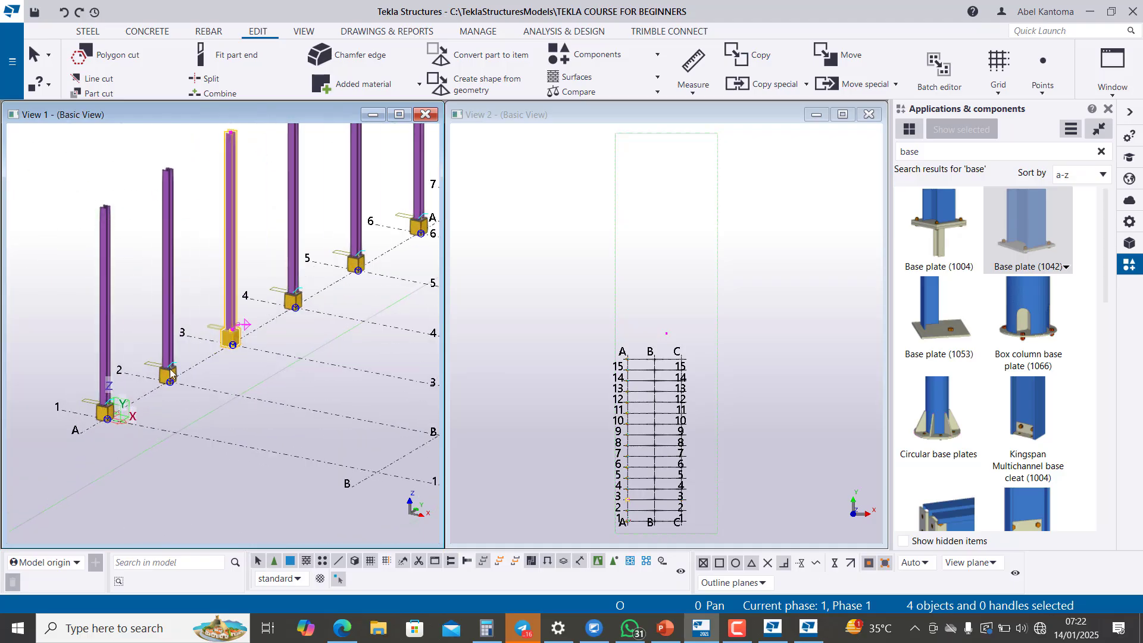
left_click_drag(72, 177, 127, 470)
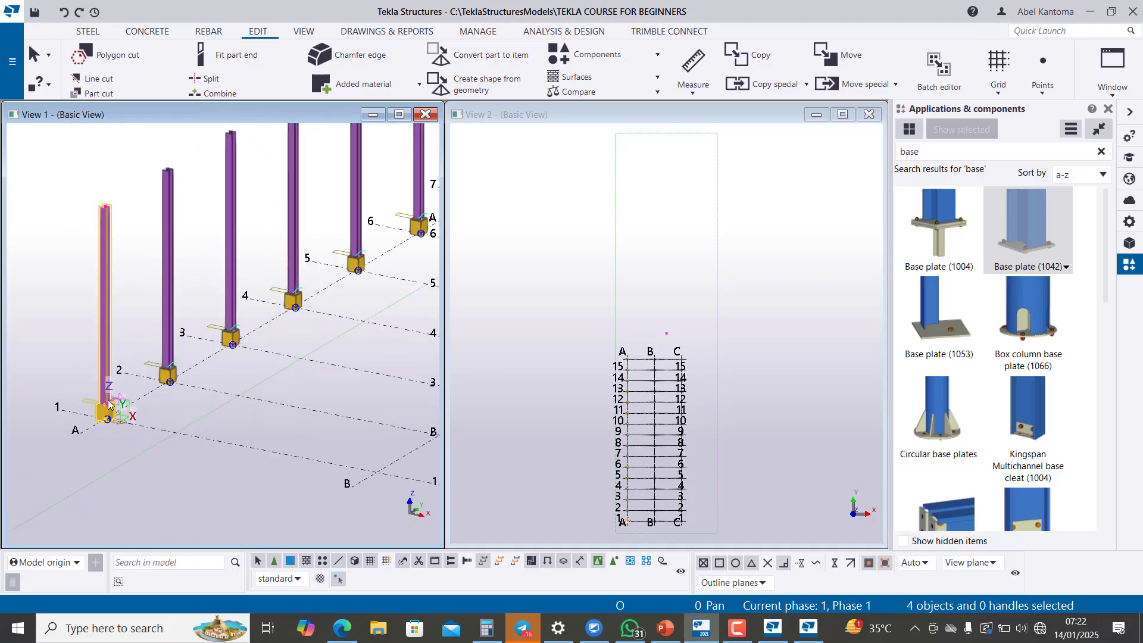
right_click(108, 405)
left_click(143, 143)
left_click(106, 420)
scroll(90, 408, "down", 5)
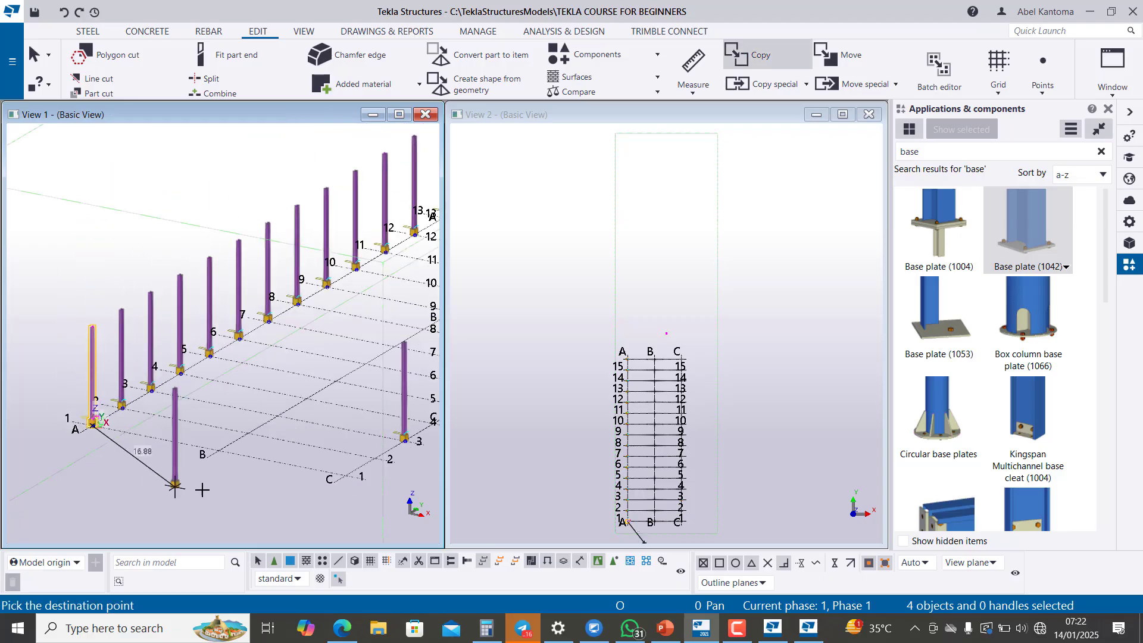
scroll(264, 485, "up", 3)
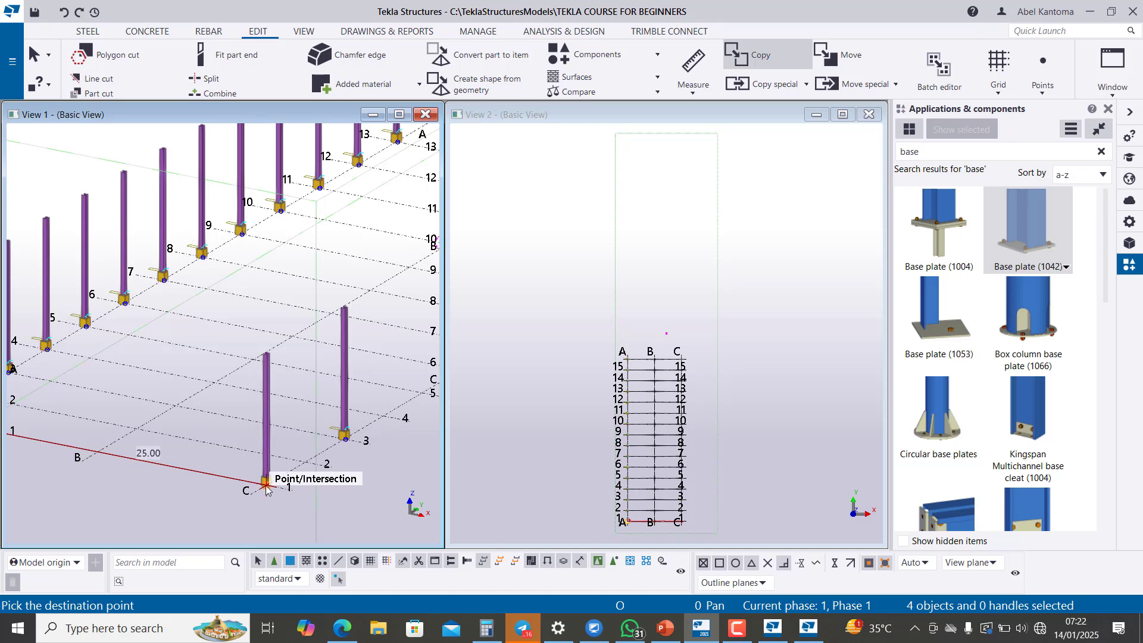
left_click(266, 482)
scroll(139, 515, "down", 4)
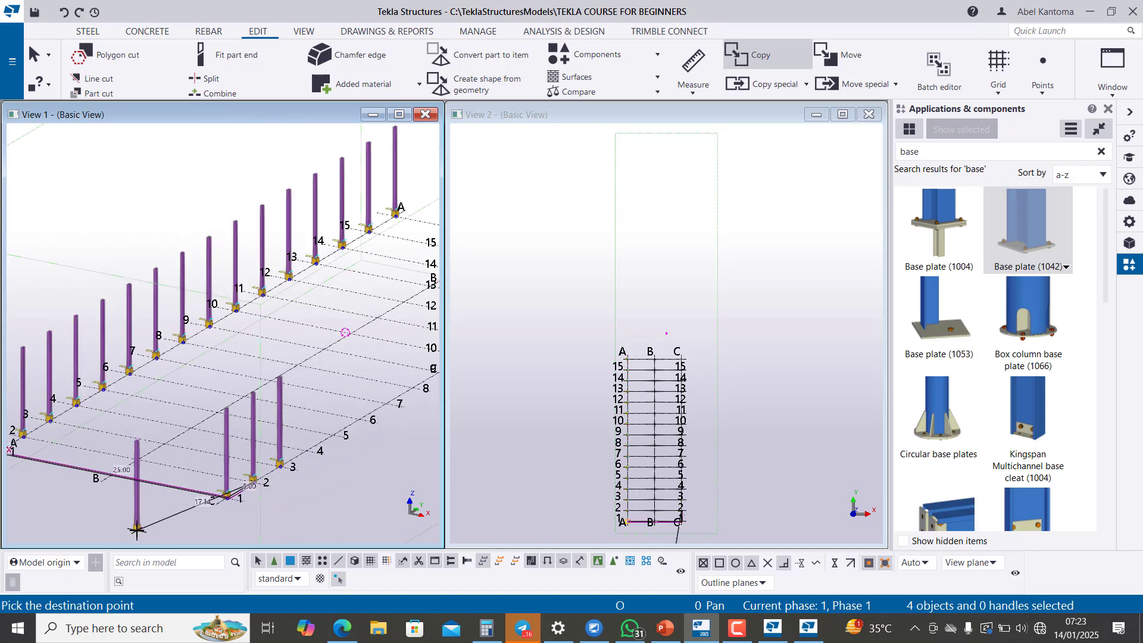
key("Escape")
Copy the complete C-3 column assembly linearly along grid line C, with dX 0, dY 5.00 and 13 copies
scroll(274, 473, "up", 2)
scroll(262, 439, "up", 2)
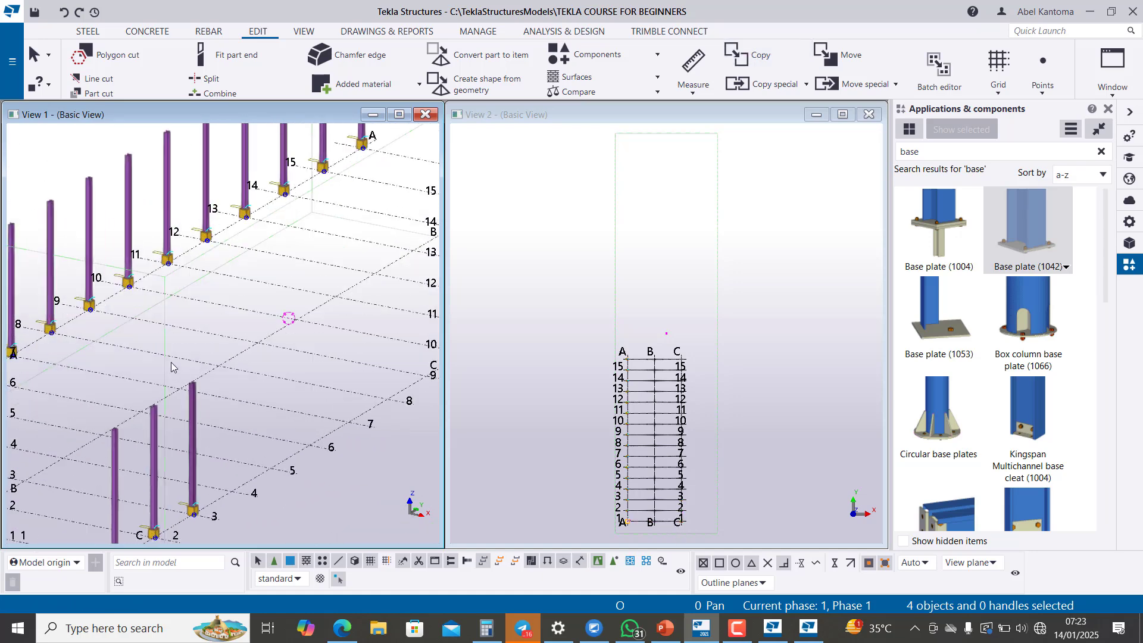
scroll(191, 483, "up", 1)
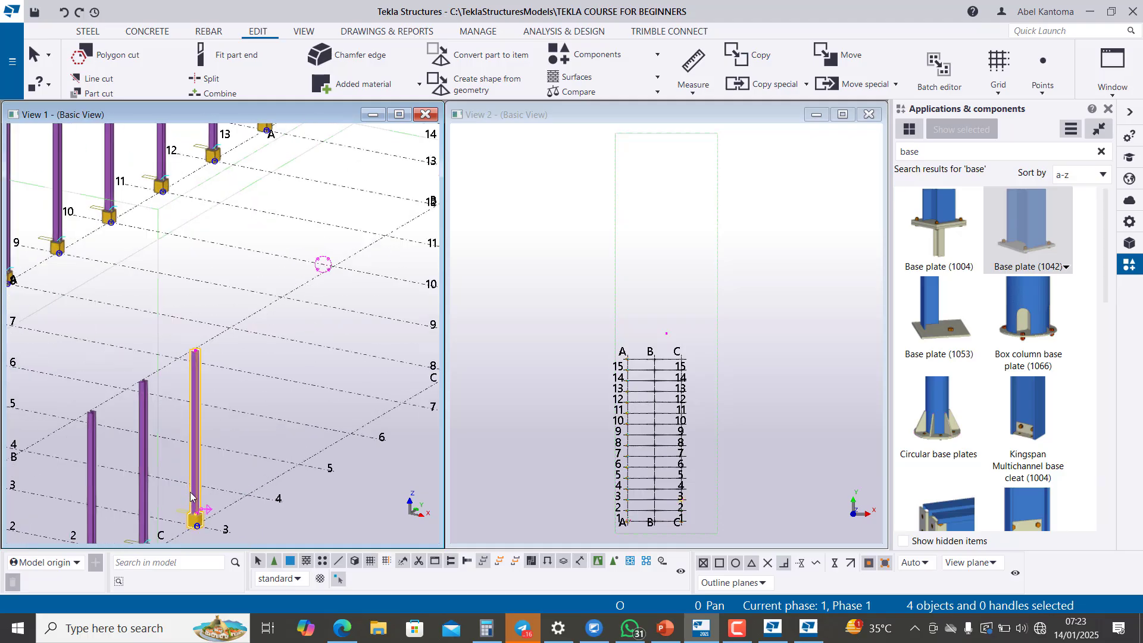
right_click(196, 216)
mouse_move(283, 257)
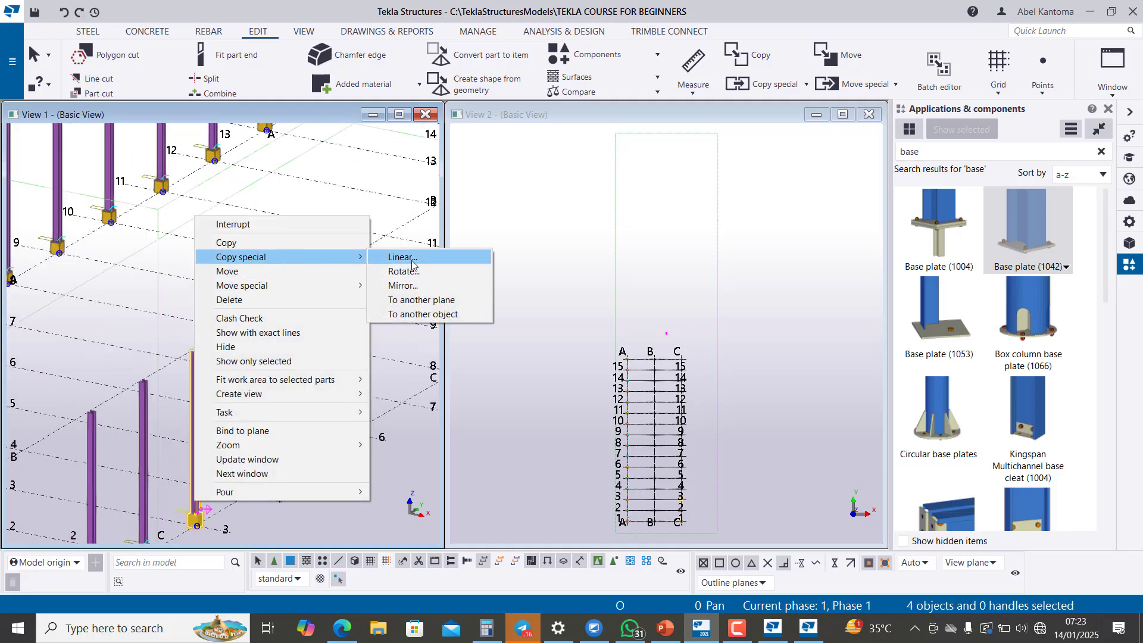
left_click(402, 256)
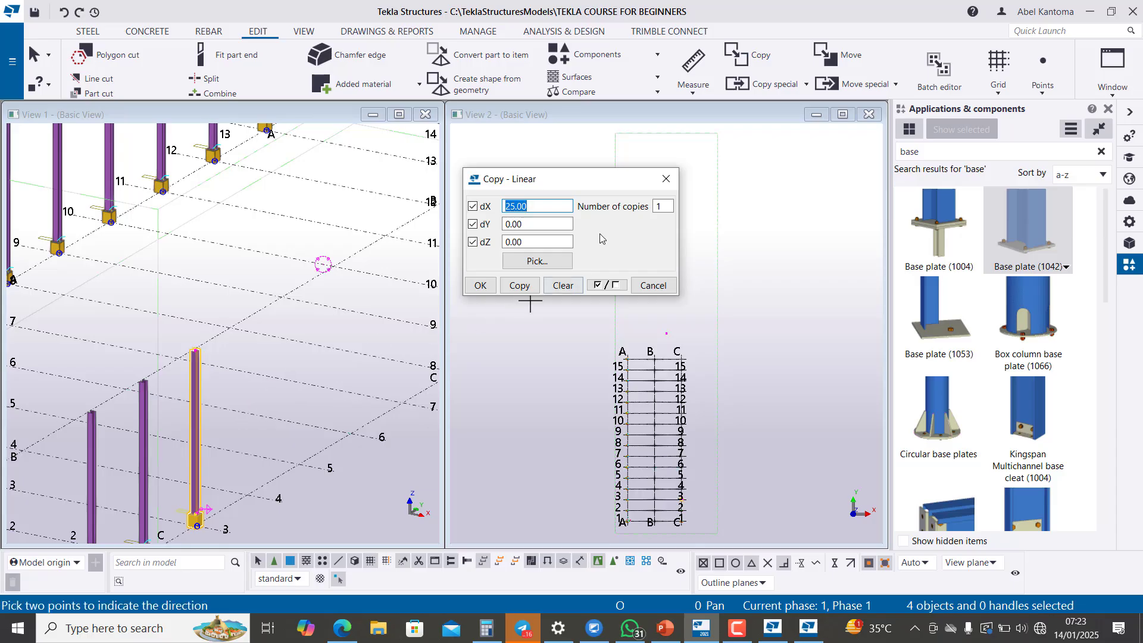
double_click(535, 225)
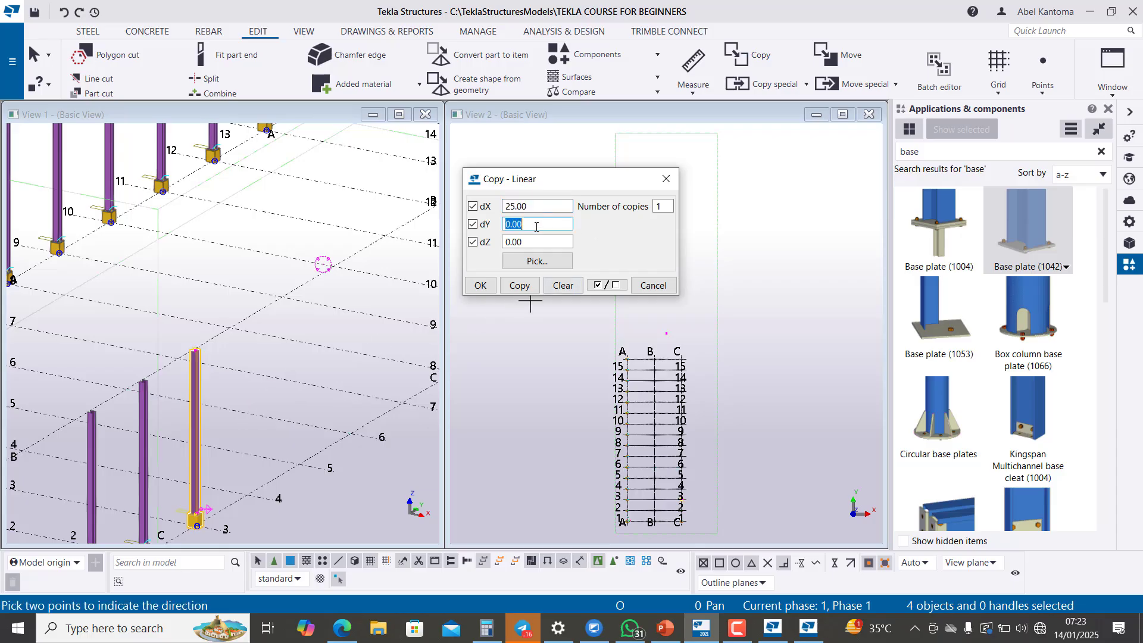
type("5")
double_click(512, 206)
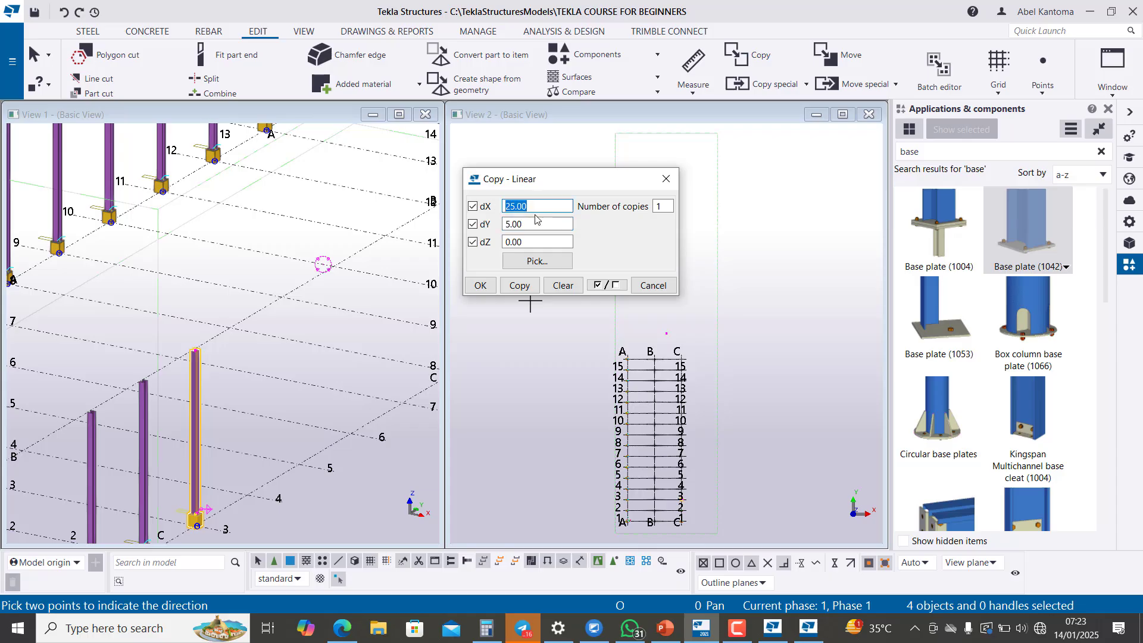
type("0")
left_click(667, 205)
left_click(516, 287)
scroll(210, 420, "down", 2)
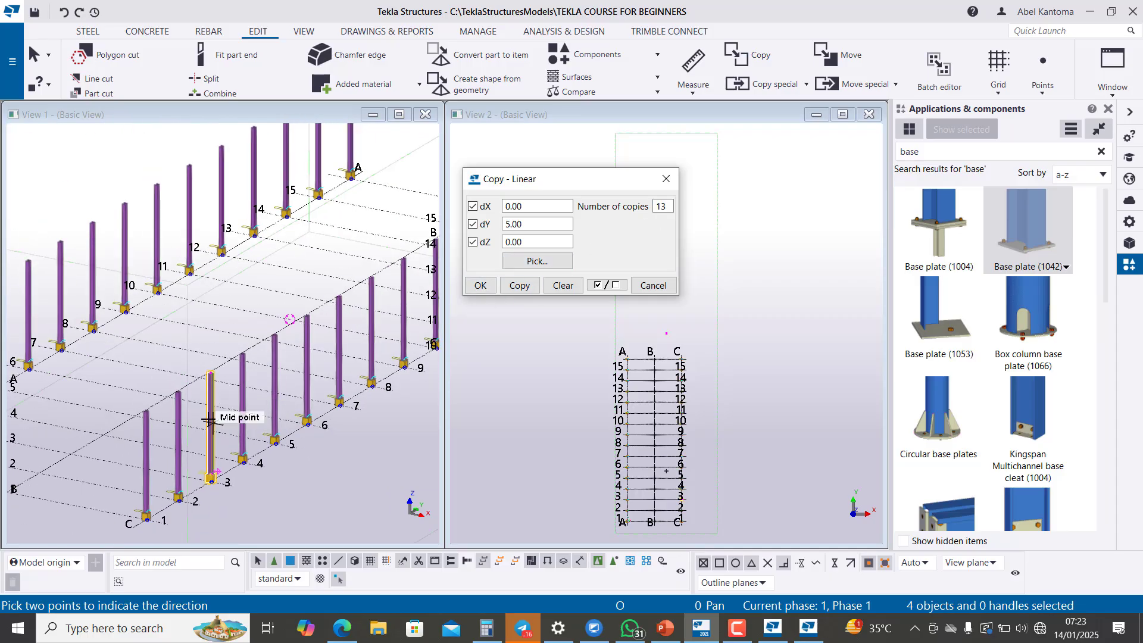
scroll(210, 420, "down", 3)
left_click(653, 285)
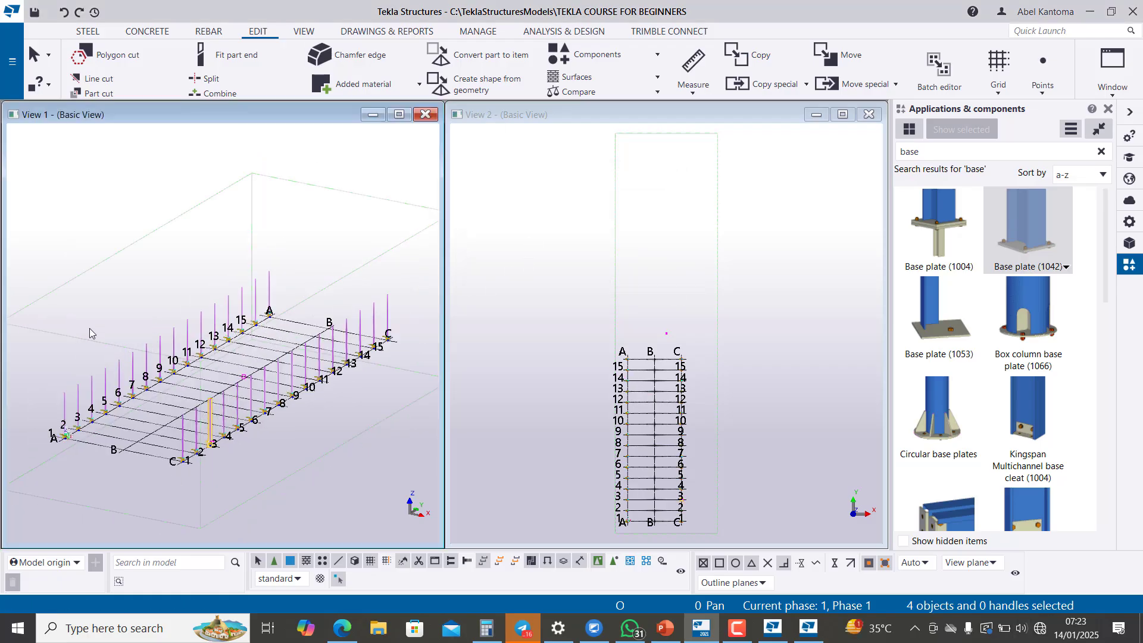
scroll(256, 250, "down", 2)
scroll(181, 327, "up", 3)
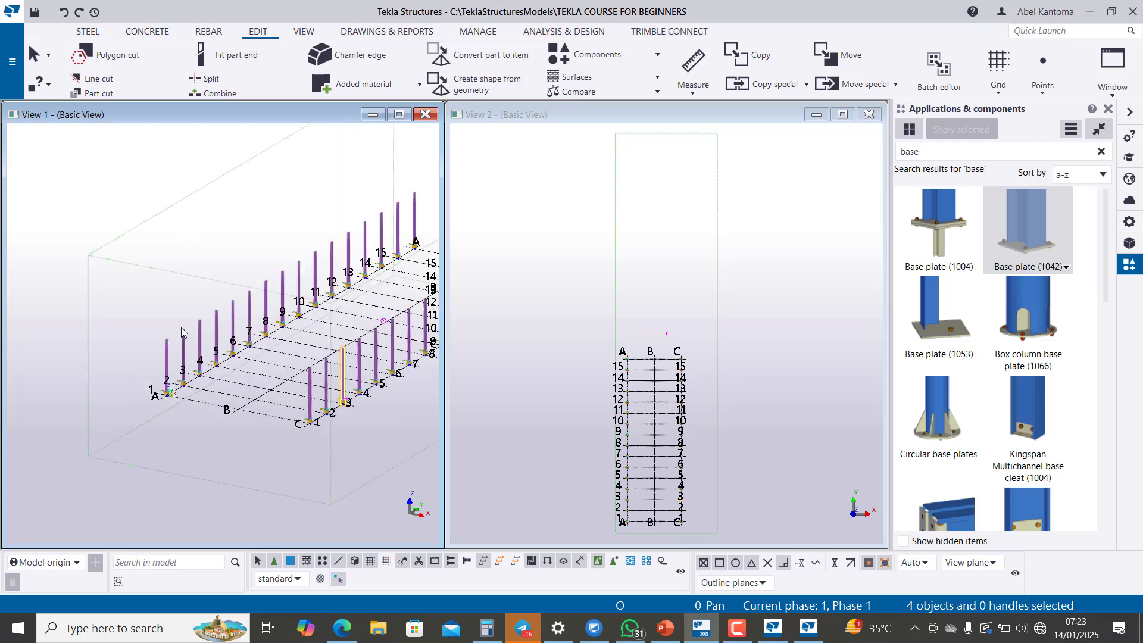